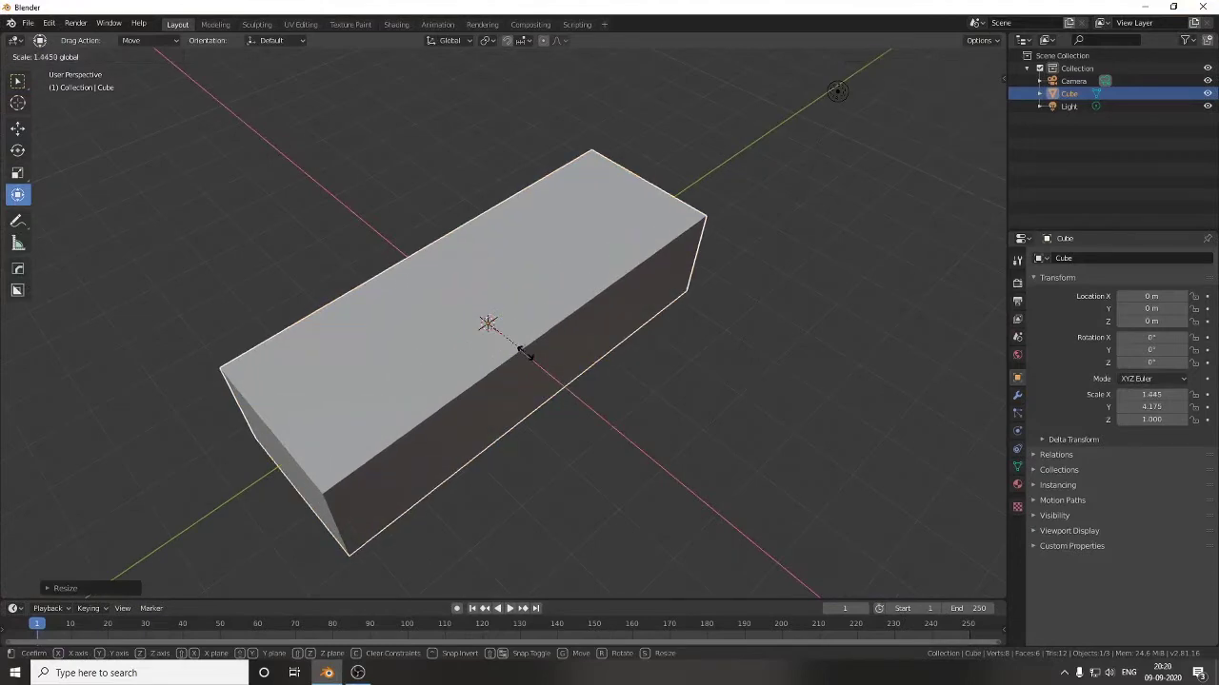
Flatten the long block along Z and apply its scale.
key("z")
left_click(489, 330)
mouse_move(544, 403)
middle_mouse_down()
mouse_move(499, 458)
mouse_move(415, 431)
middle_mouse_up()
key("ctrl+a")
left_click(427, 398)
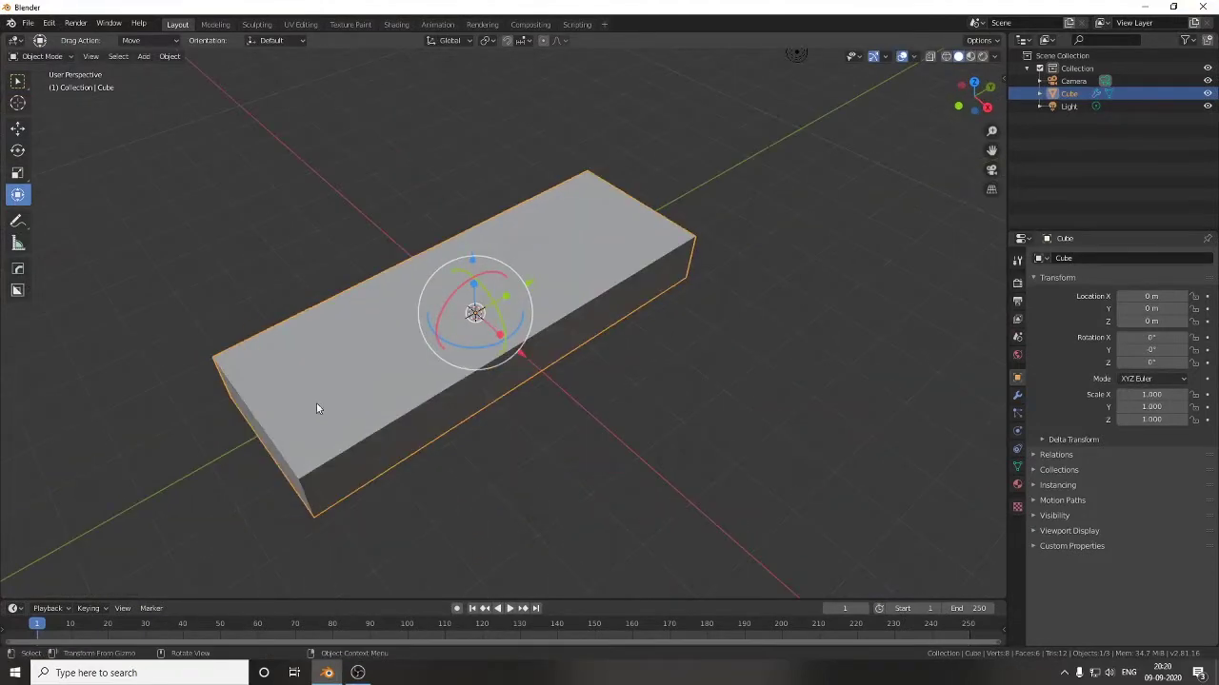
Bevel the block's long edges with several segments and shade the strip body smooth via Hard Ops.
key("Tab")
middle_click_drag(317, 407, 371, 416)
left_click(377, 437)
right_click(403, 442)
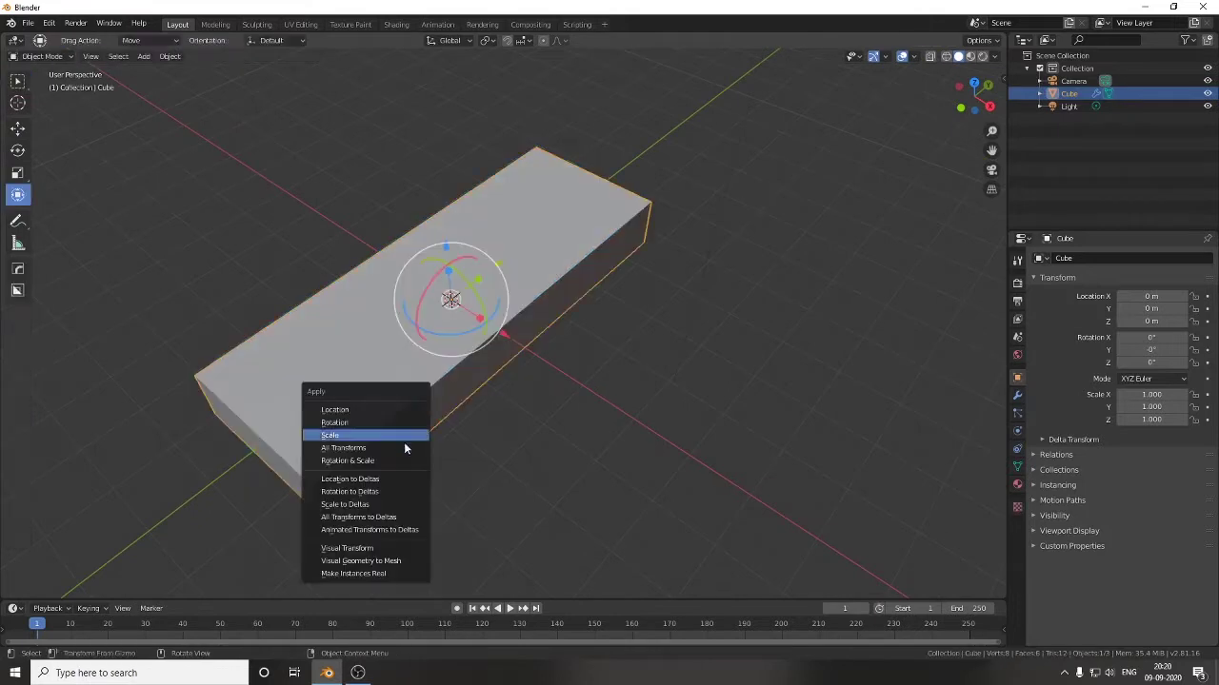
key("Escape")
middle_click_drag(283, 347, 339, 397)
key("ctrl+b")
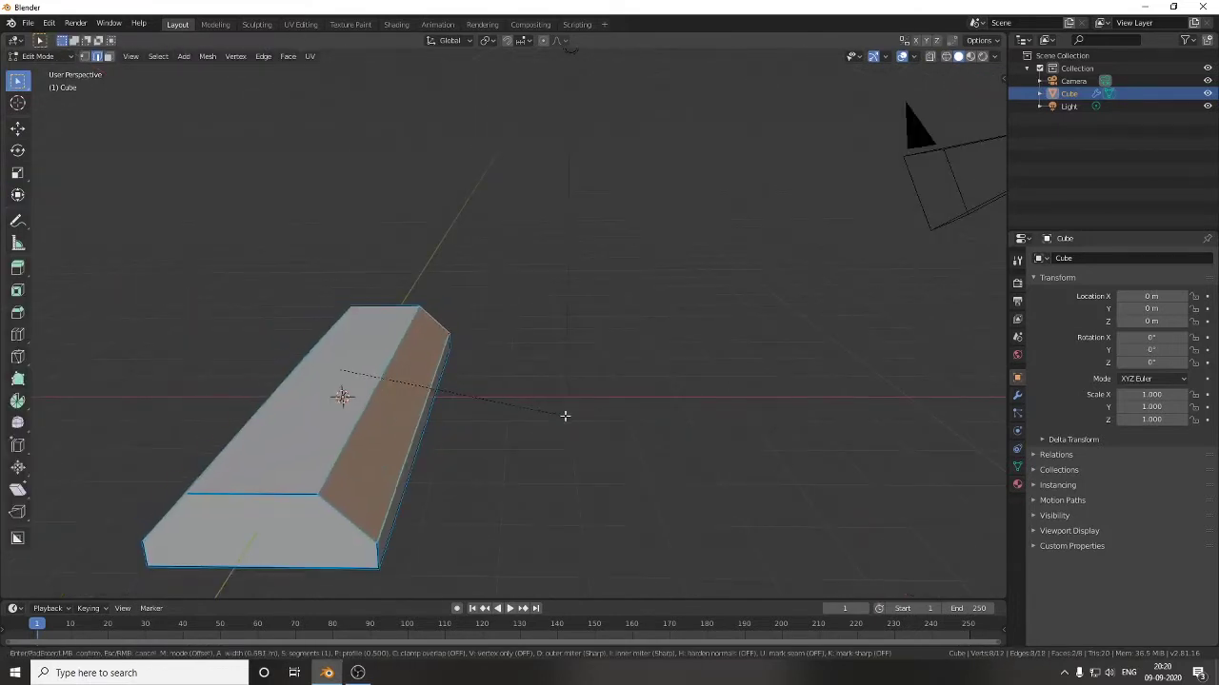
scroll(554, 411, "up", 6)
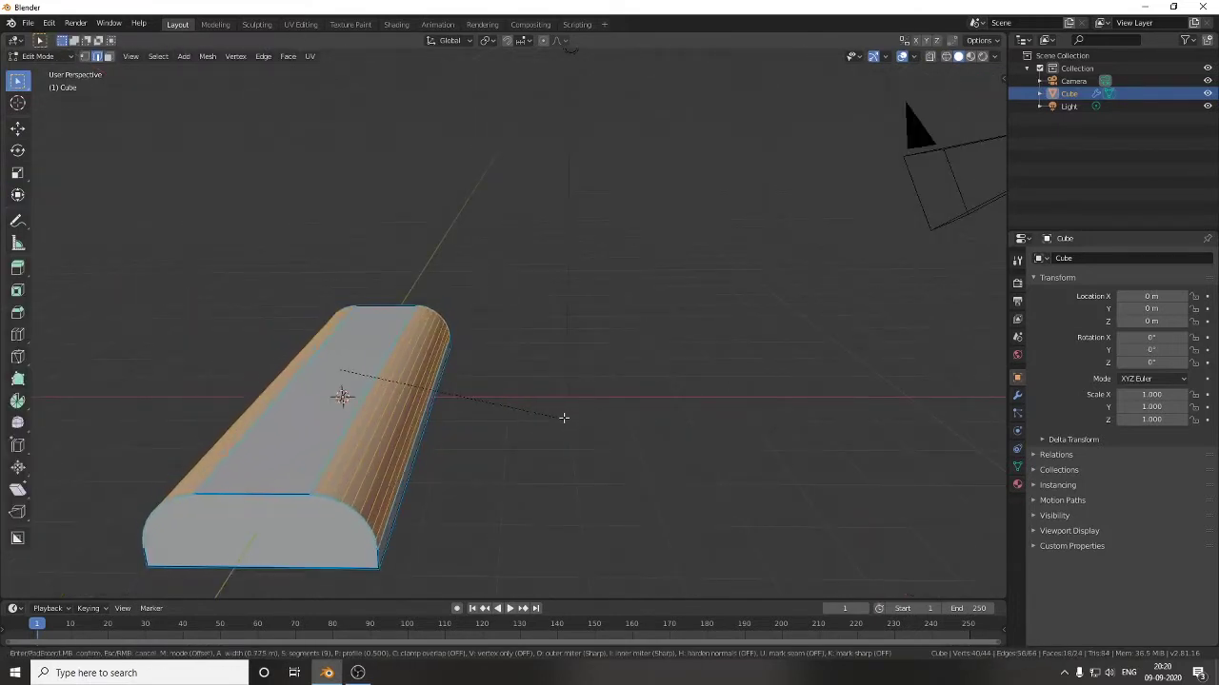
left_click(564, 417)
mouse_move(564, 417)
middle_mouse_down()
mouse_move(447, 447)
mouse_move(495, 457)
mouse_move(474, 474)
mouse_move(619, 482)
mouse_move(550, 471)
mouse_move(517, 481)
mouse_move(573, 484)
middle_mouse_up()
key("Tab")
key("Tab")
key("q")
left_click(474, 473)
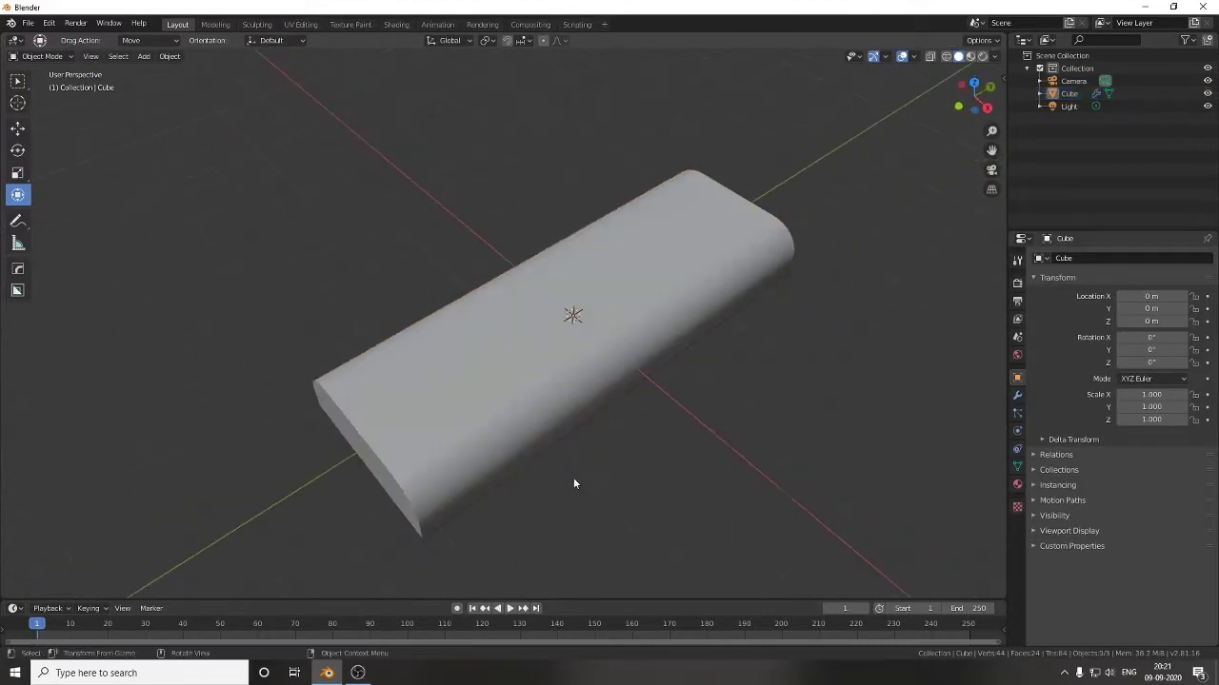
Add a cylinder, shrink it to pin-hole size, and place it on the strip's top.
key("shift+a")
left_click(653, 473)
key("s")
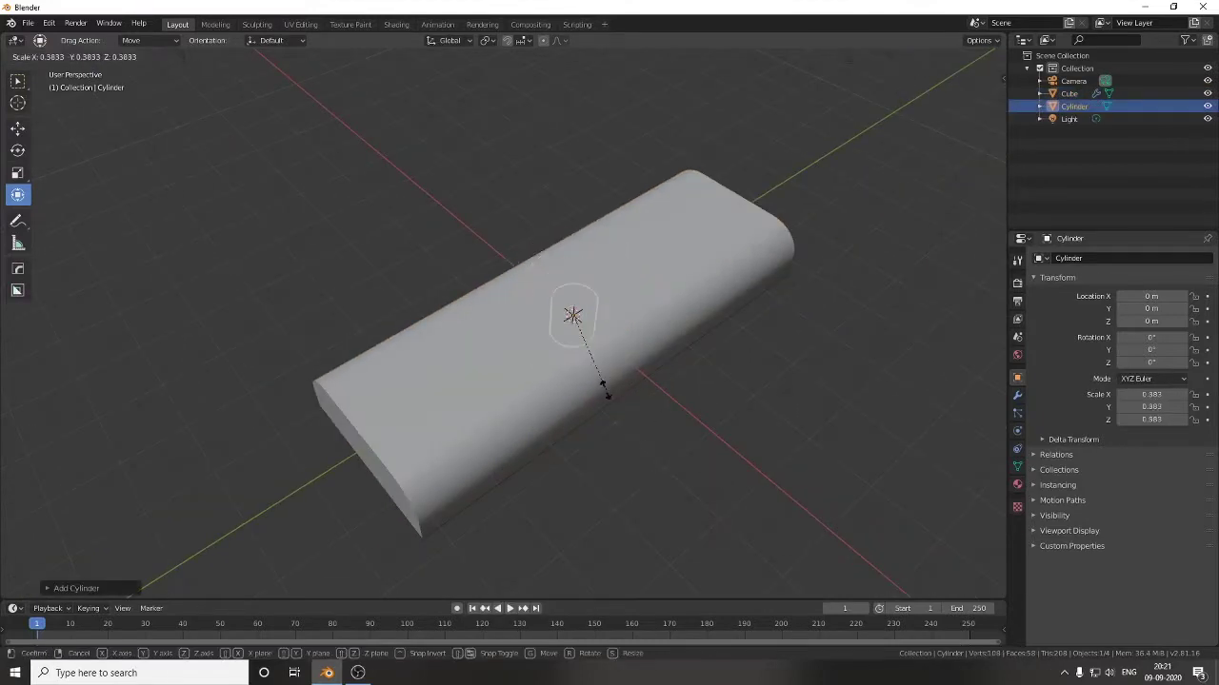
key("KP_1")
key("g")
left_click(533, 354)
key("KP_7")
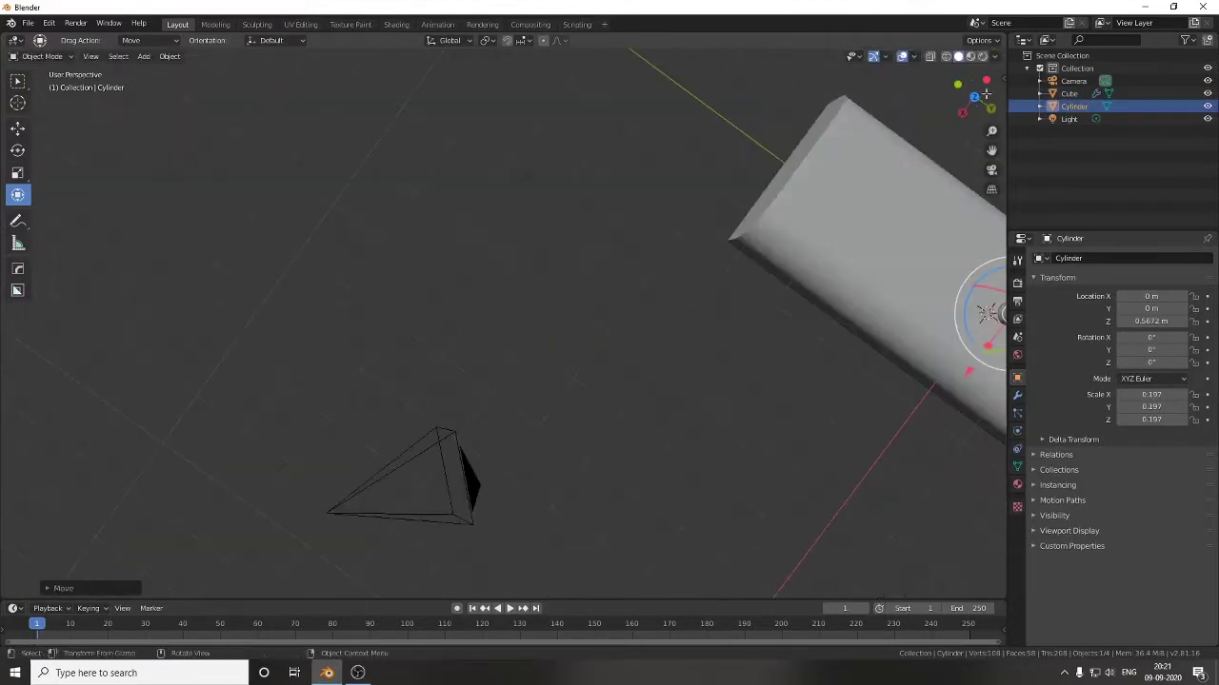
scroll(558, 507, "up", 3)
key("g")
left_click(454, 281)
key("s")
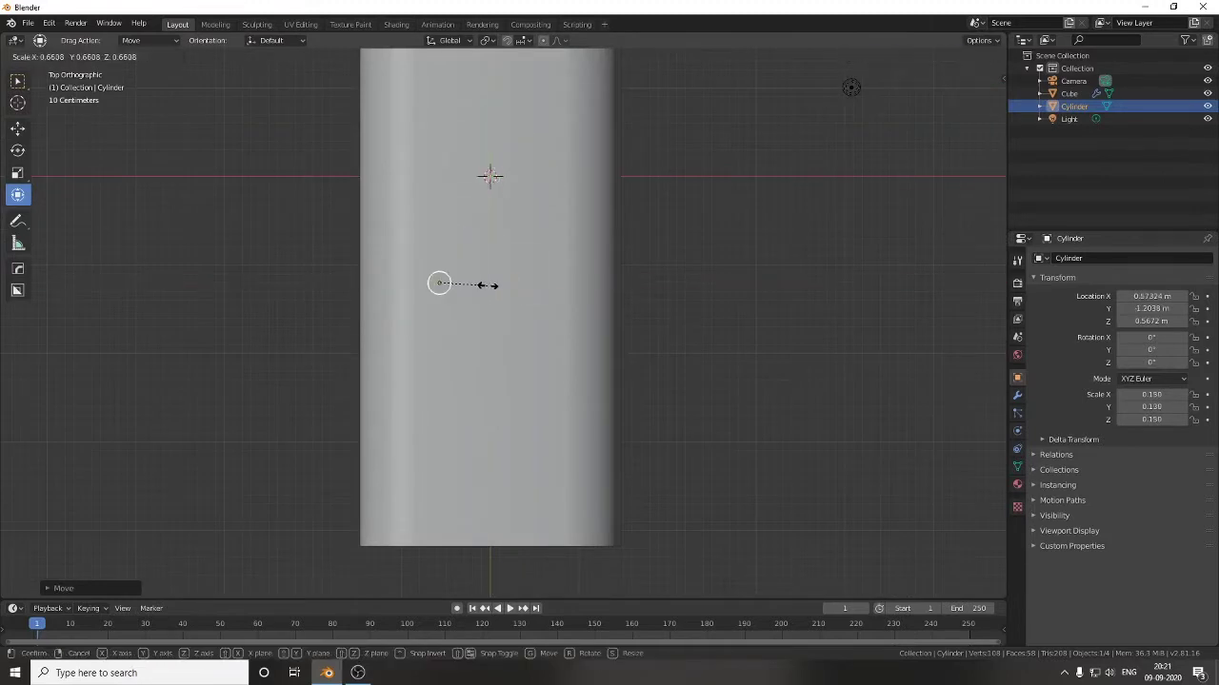
left_click(491, 309)
scroll(491, 309, "up", 2)
Duplicate the pin twice to form a three-pin socket layout and select all three.
key("shift+d")
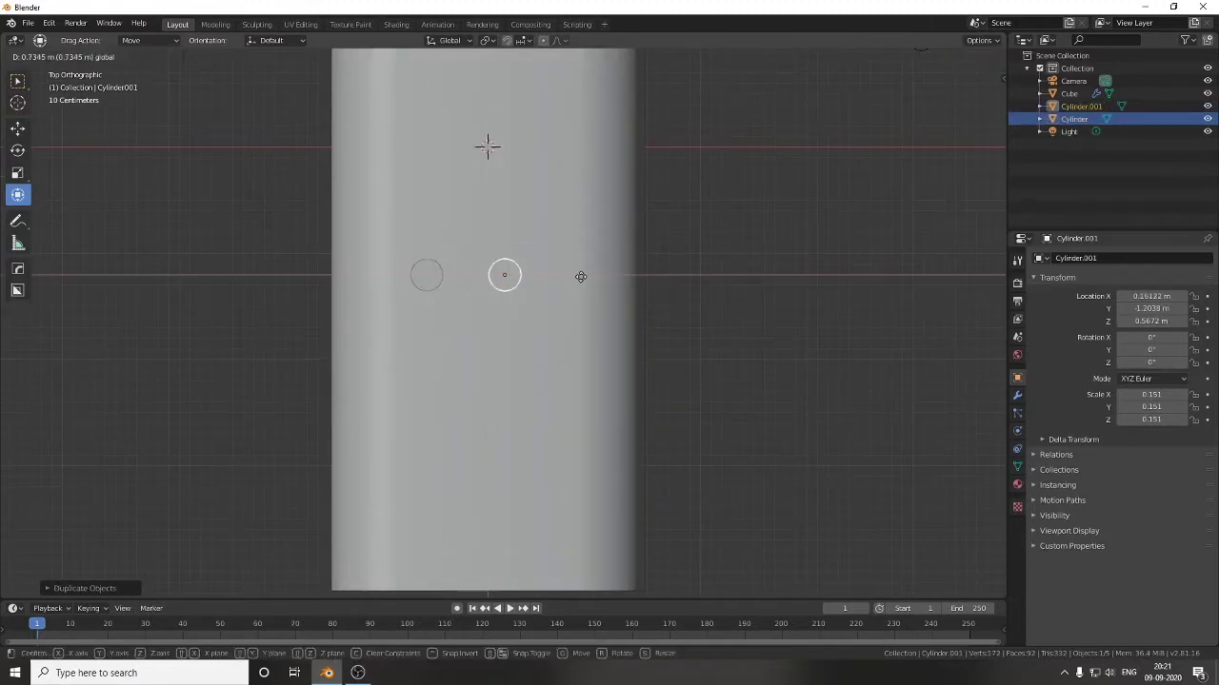
left_click(582, 279)
key("shift+d")
left_click(505, 318)
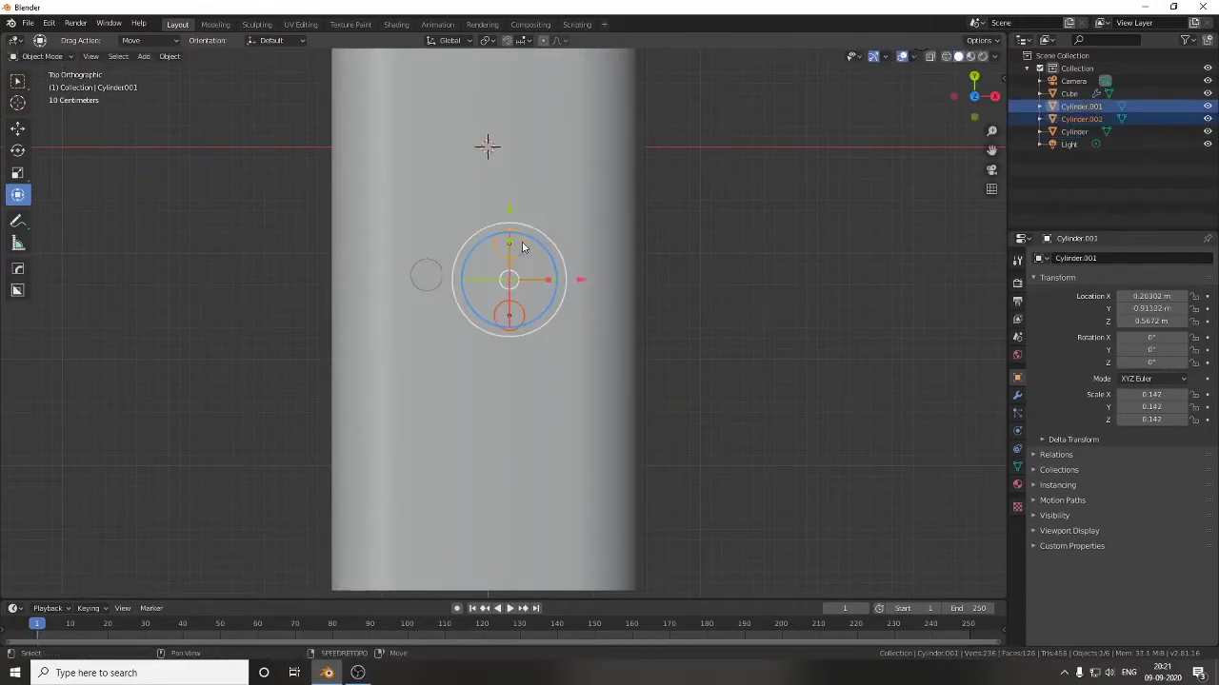
left_click(565, 285)
mouse_move(565, 286)
middle_mouse_down()
mouse_move(451, 261)
mouse_move(429, 307)
middle_mouse_up()
left_click(548, 246, "shift")
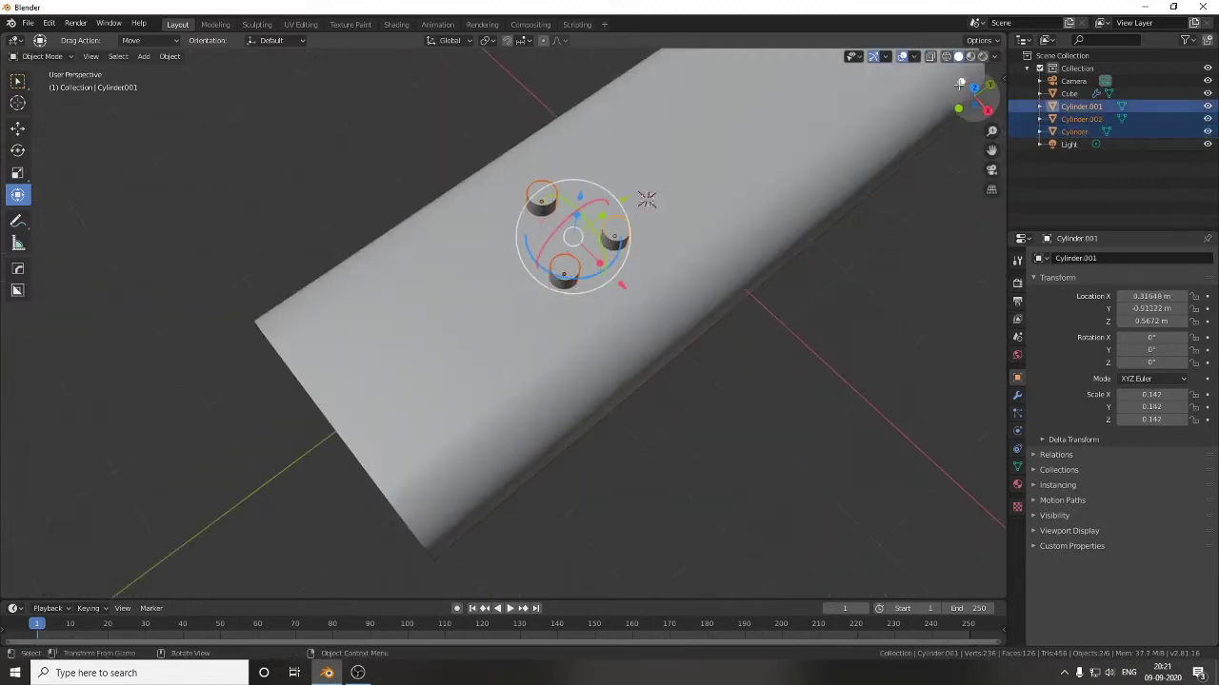
key("KP_7")
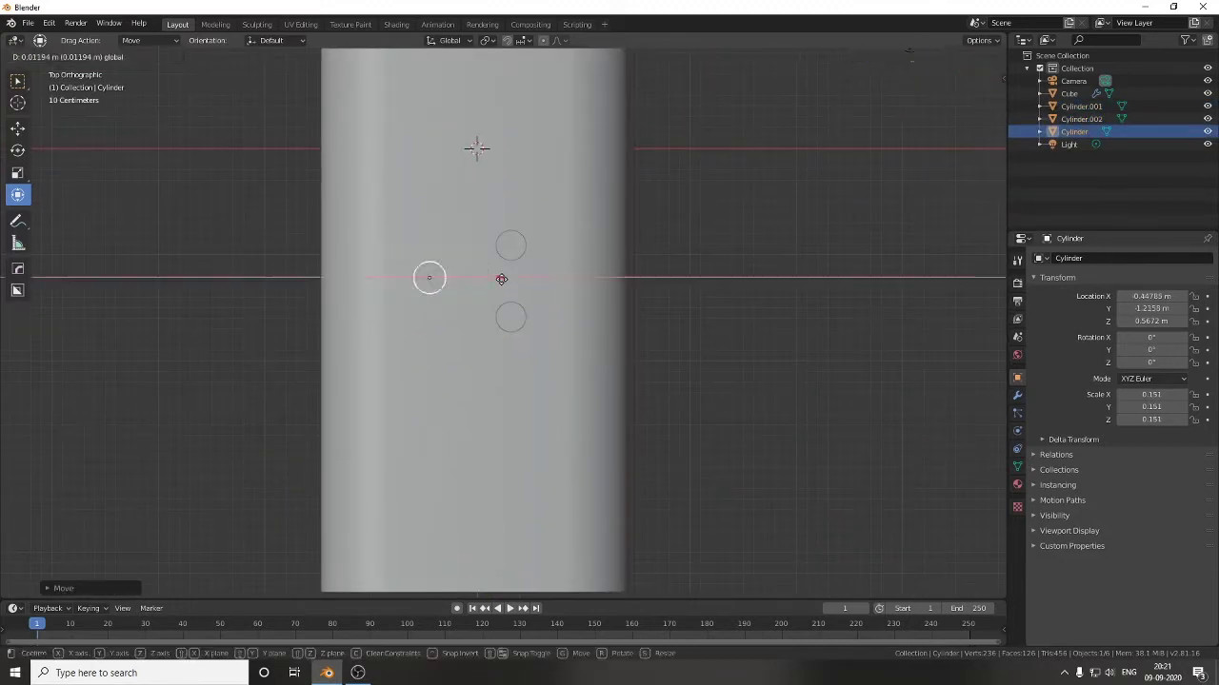
left_click(510, 246, "shift")
left_click(510, 317, "shift")
middle_click_drag(549, 359, 571, 285)
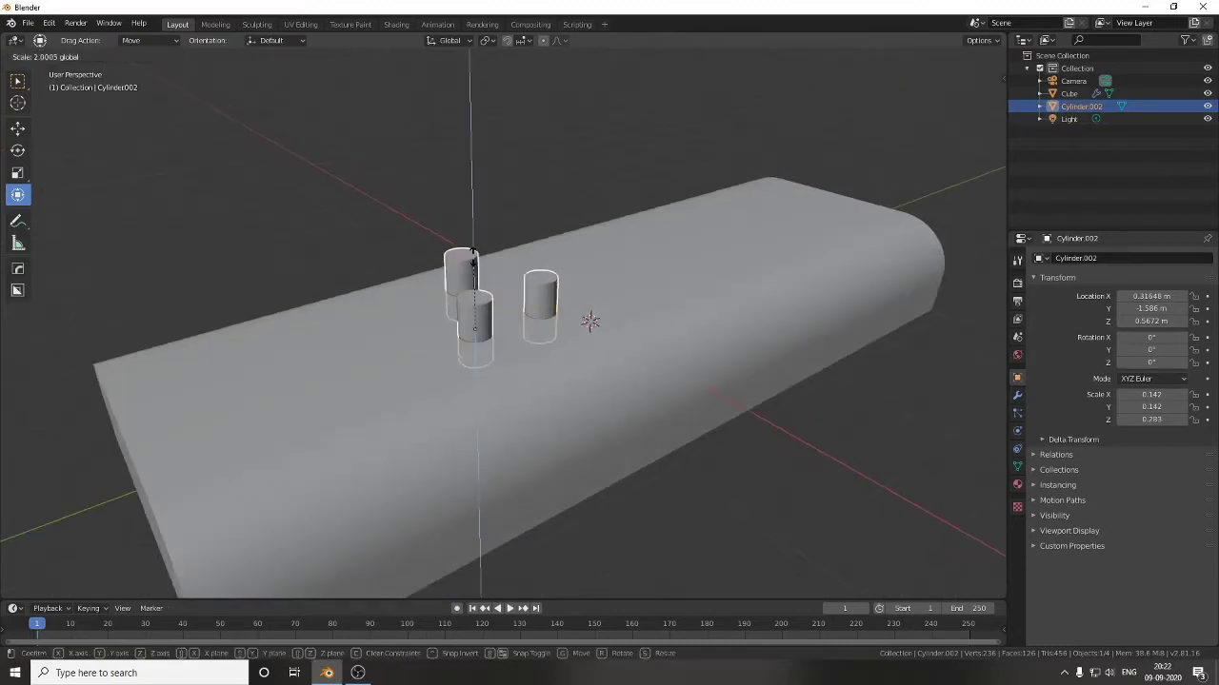
Join the three pins and repeat them along the strip with a spaced Array modifier.
key("ctrl+j")
left_click(1017, 395)
left_click(1123, 258)
left_click(962, 286)
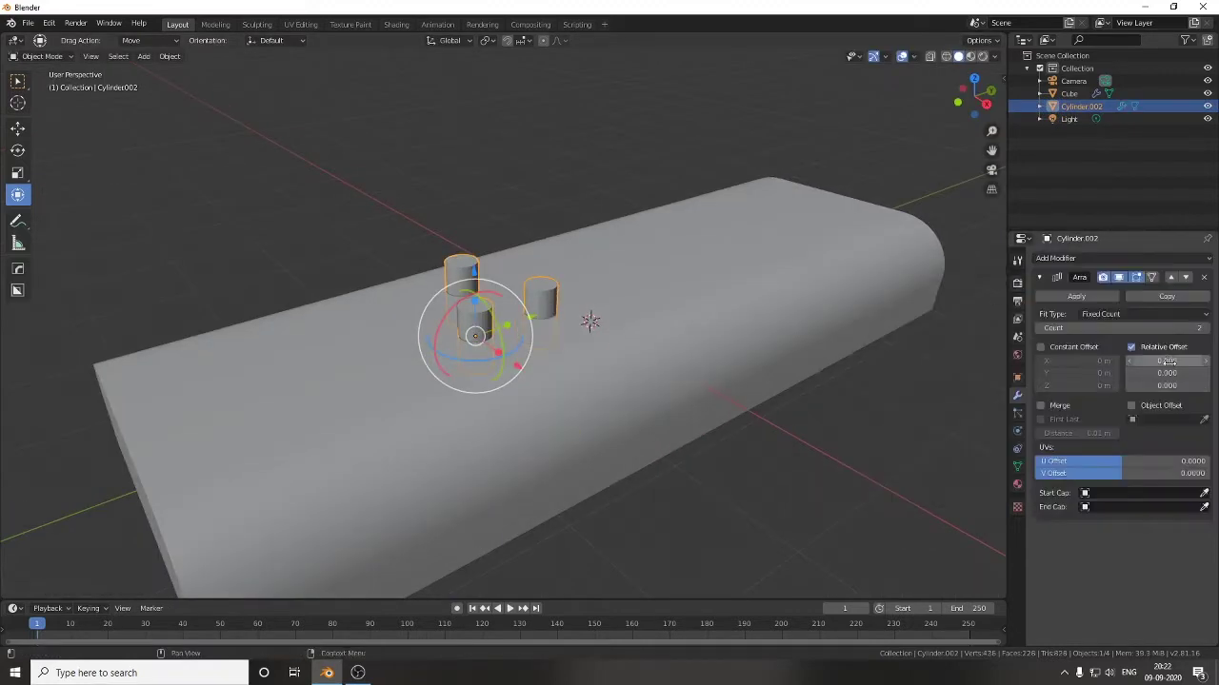
key("KP_7")
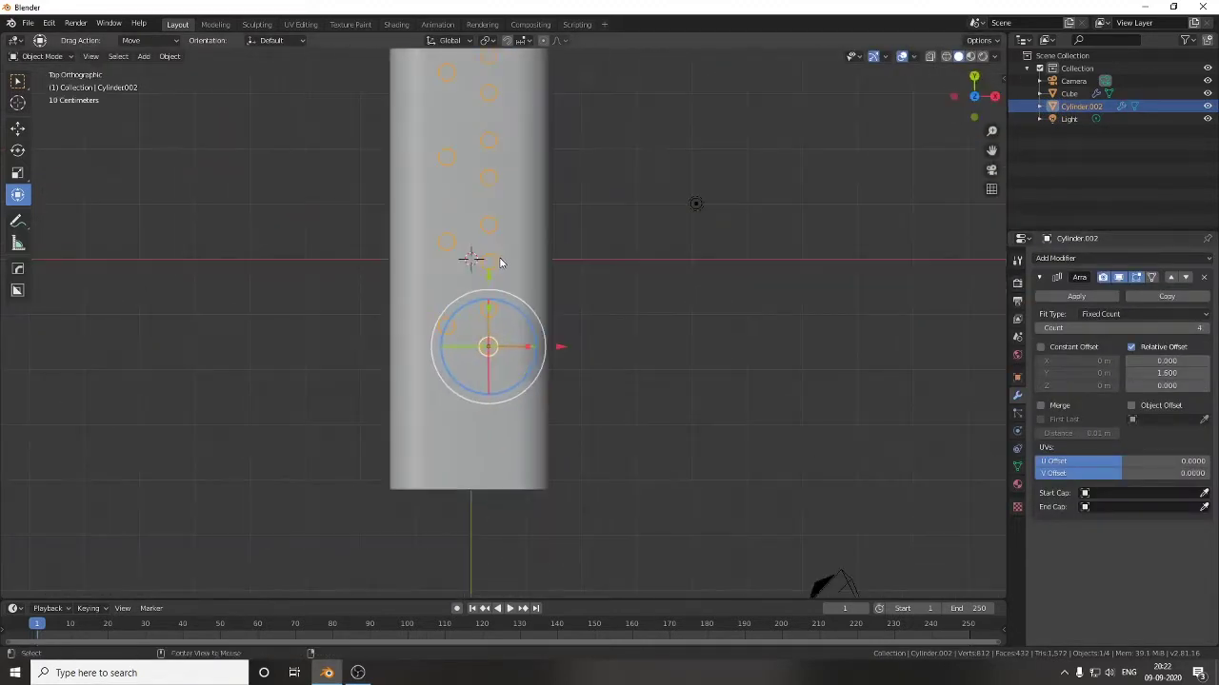
scroll(498, 264, "down", 2)
left_click_drag(492, 268, 492, 281)
left_click_drag(1167, 373, 1186, 373)
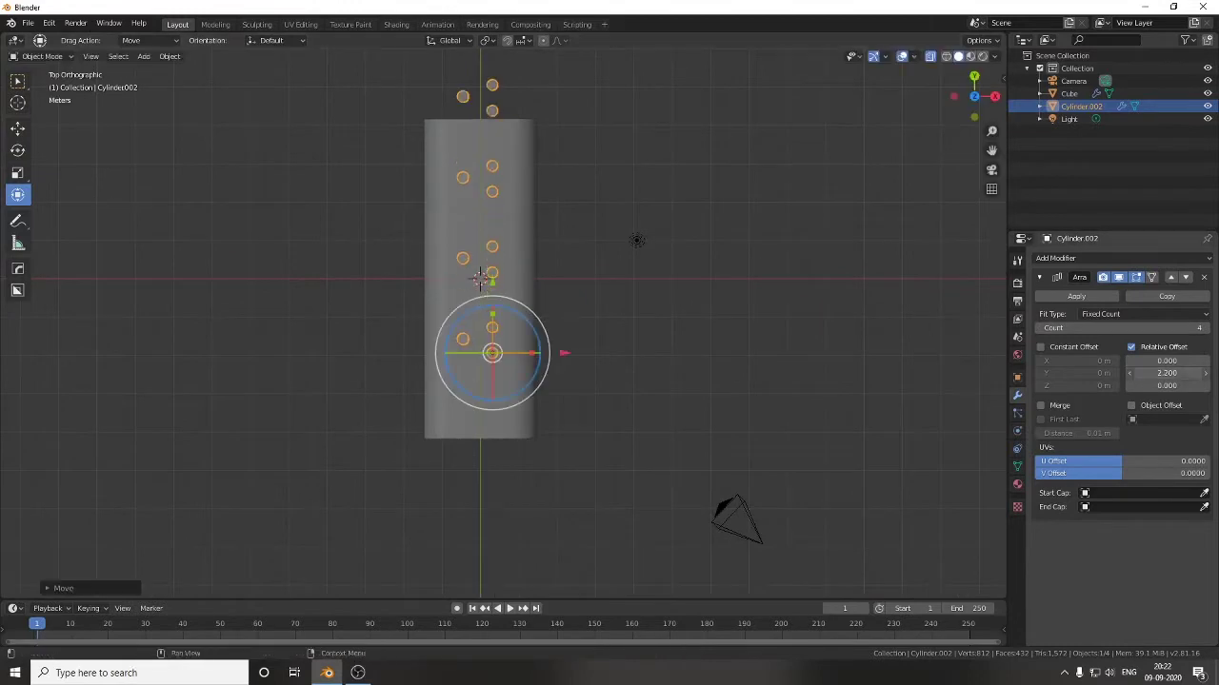
Boolean-cut the arrayed pin sets out of the strip body with Hard Ops Csharpen.
middle_click_drag(571, 314, 623, 318)
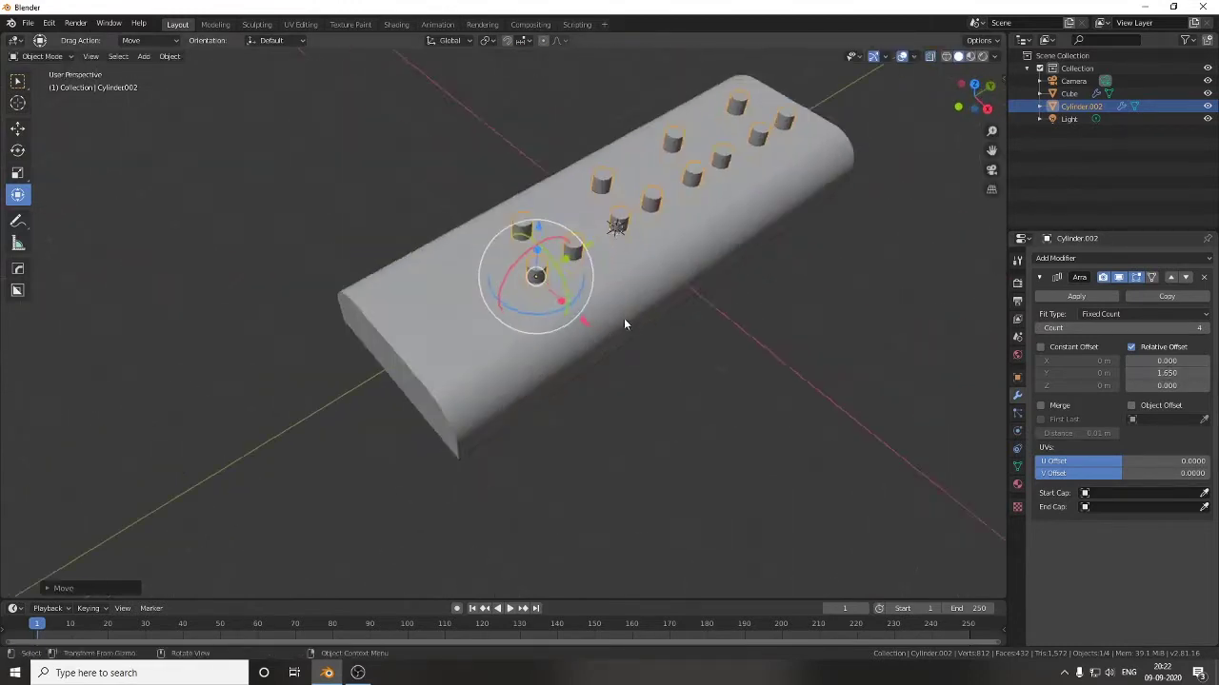
left_click(604, 325)
left_click(591, 254)
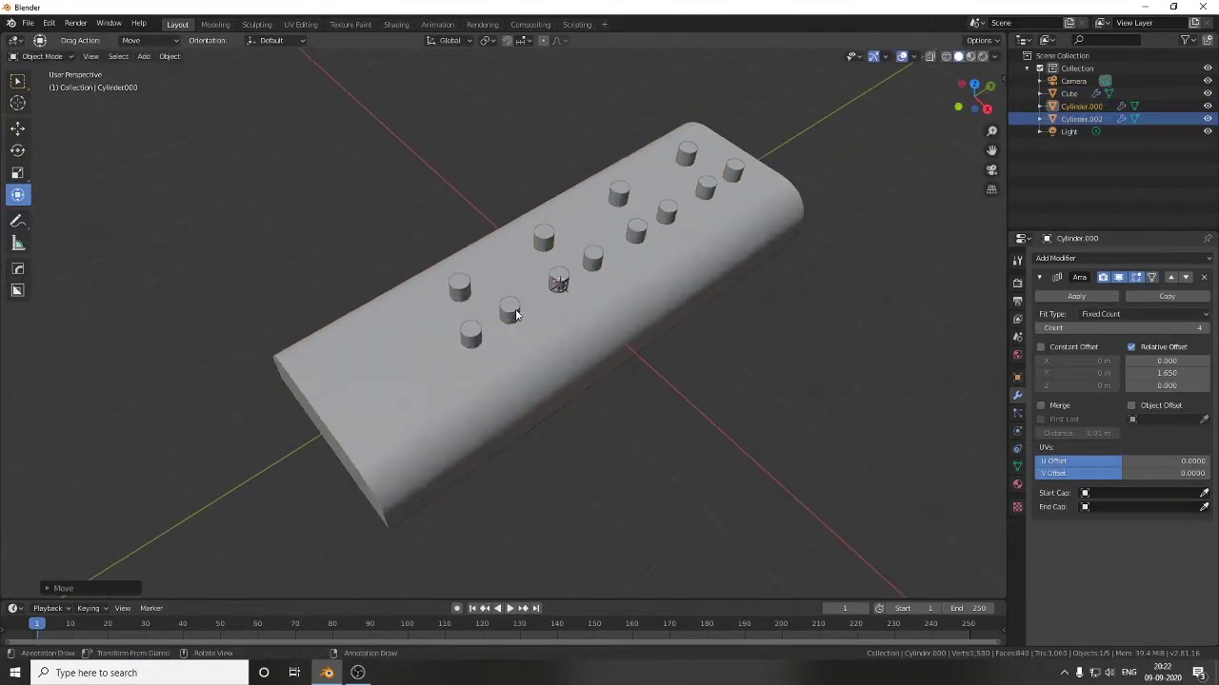
key("ctrl+KP_Subtract")
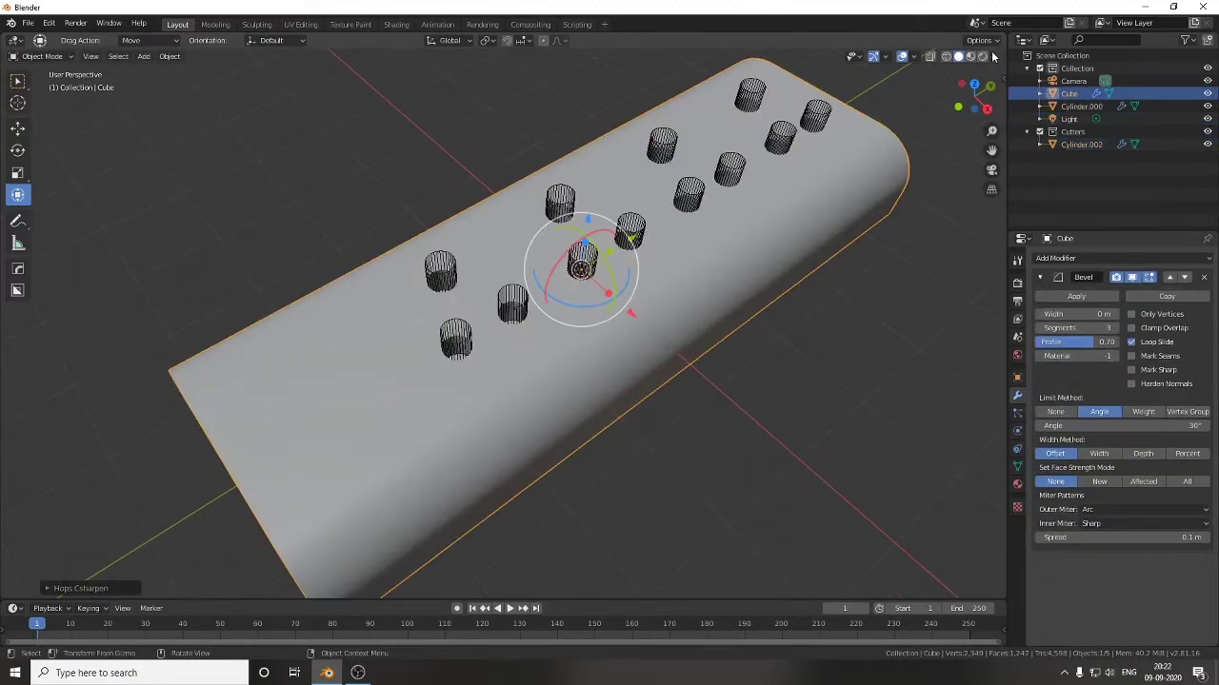
Enable cavity viewport shading and adjust the strip's edge bevel via Hard Ops.
left_click(993, 56)
left_click(925, 340)
key("q")
left_click(439, 419)
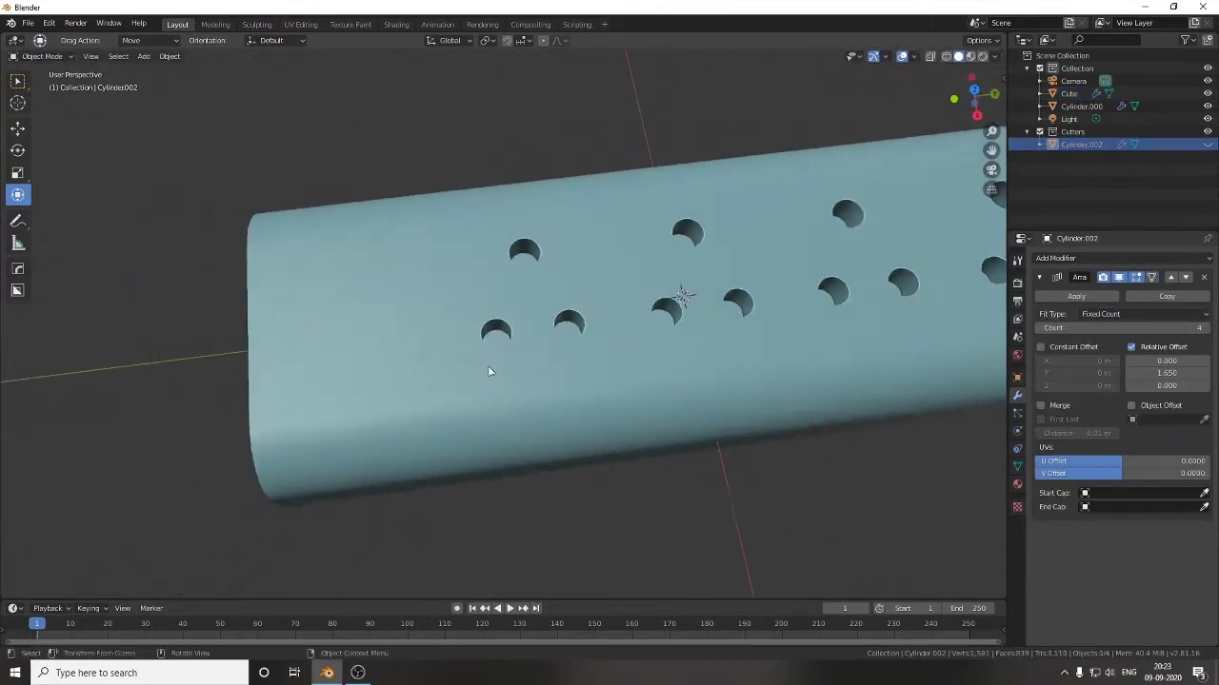
Save the file as cable.blend.
type("le")
key("Return")
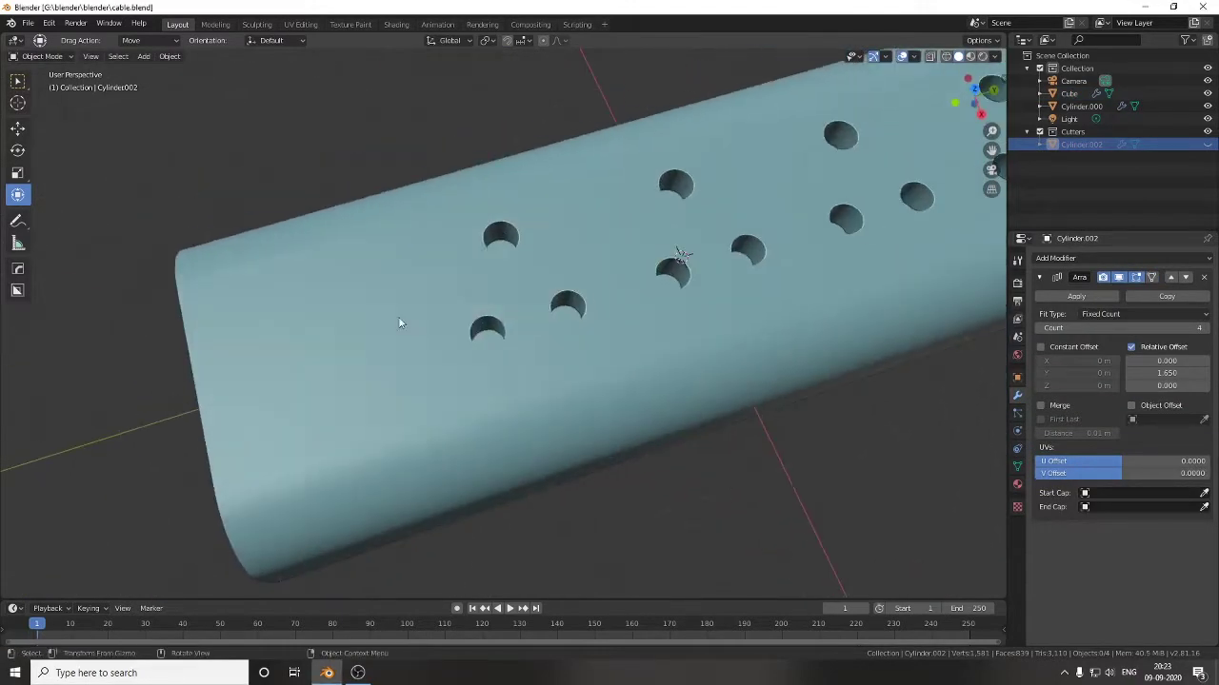
key("shift+a")
Add a cylinder for a button, shrink it, and place it near the strip's end.
left_click(485, 371)
key("KP_7")
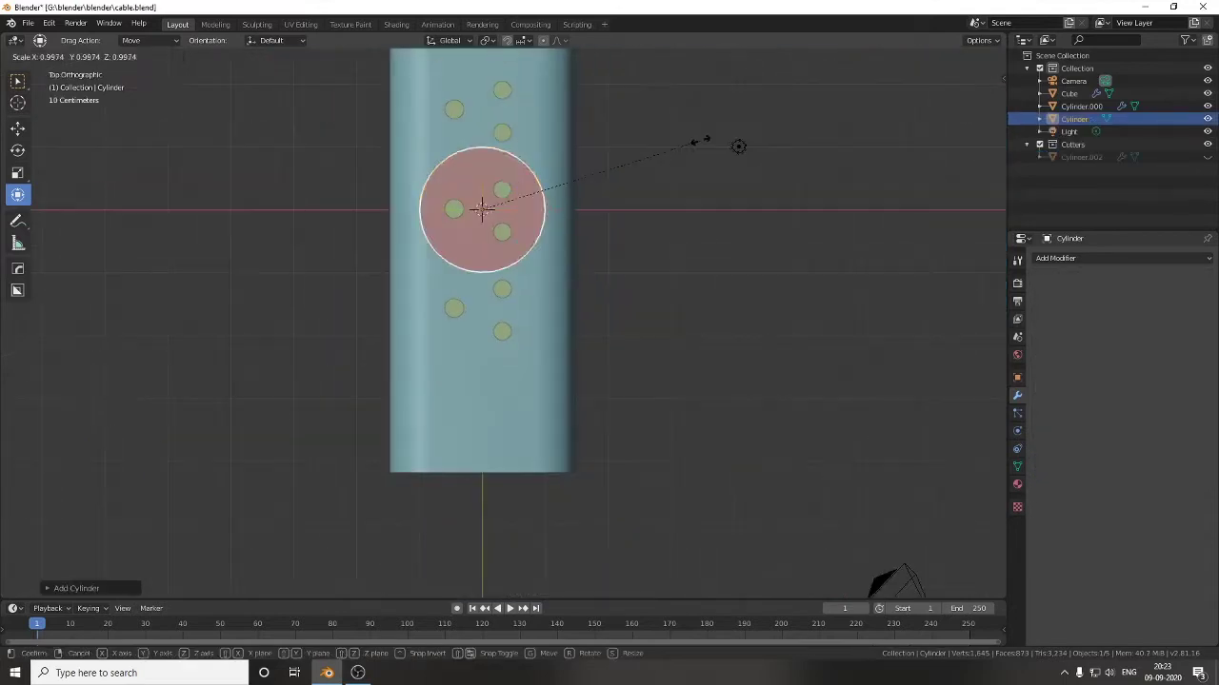
key("s")
key("g")
left_click(430, 318)
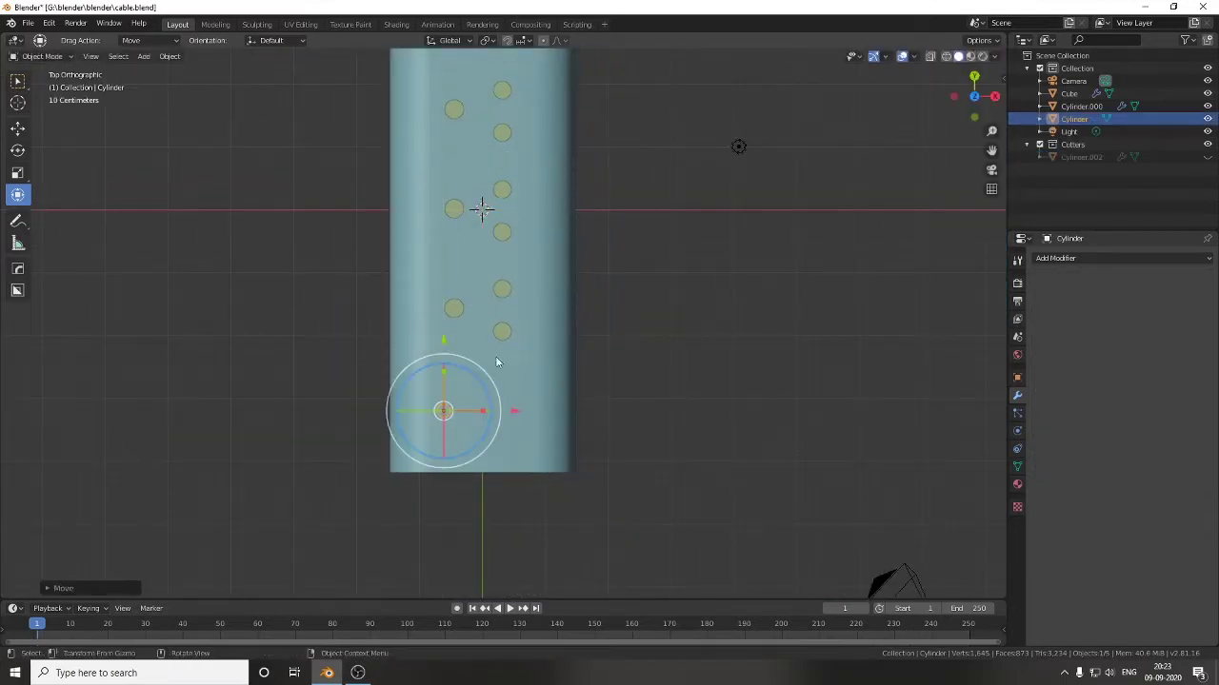
middle_click_drag(498, 356, 514, 381)
scroll(525, 405, "up", 3)
Save the file and apply the button cylinder's scale.
key("Tab")
key("Tab")
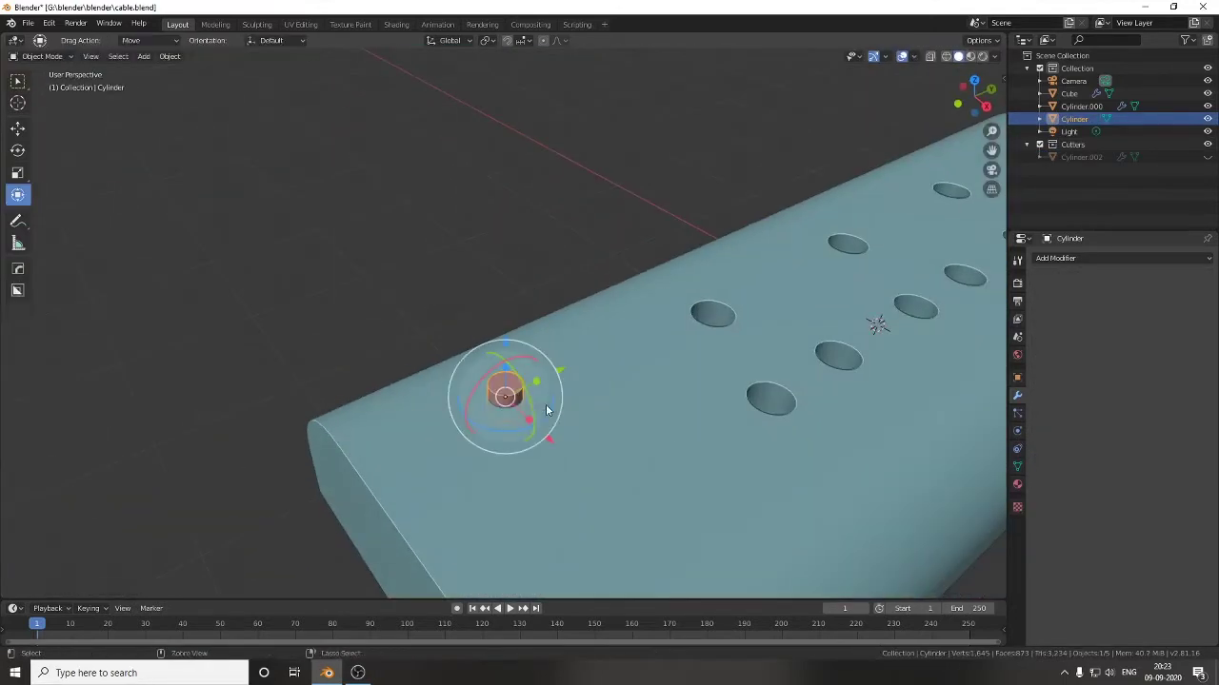
right_click(530, 405)
key("ctrl+s")
key("shift+a")
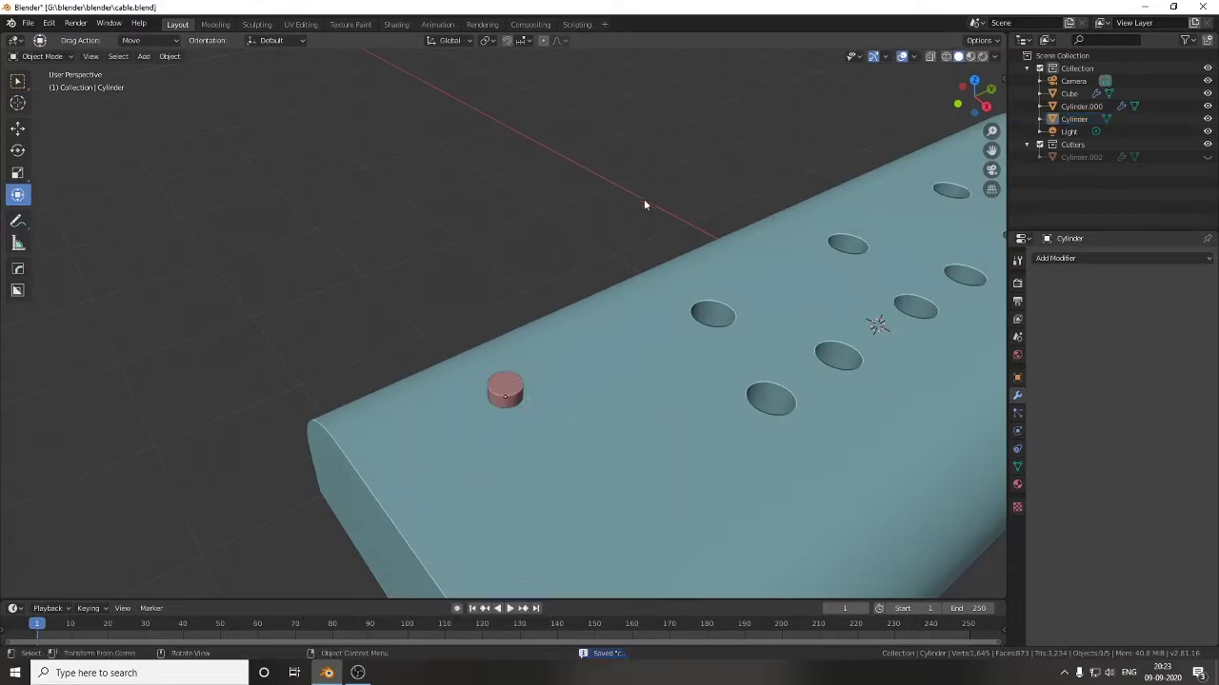
key("ctrl+a")
left_click(524, 372)
Round the button's top edge and give it smooth shading.
key("g")
mouse_move(525, 373)
middle_mouse_down()
mouse_move(460, 349)
mouse_move(486, 376)
middle_mouse_up()
left_click(459, 349)
scroll(496, 391, "up", 2)
key("Tab")
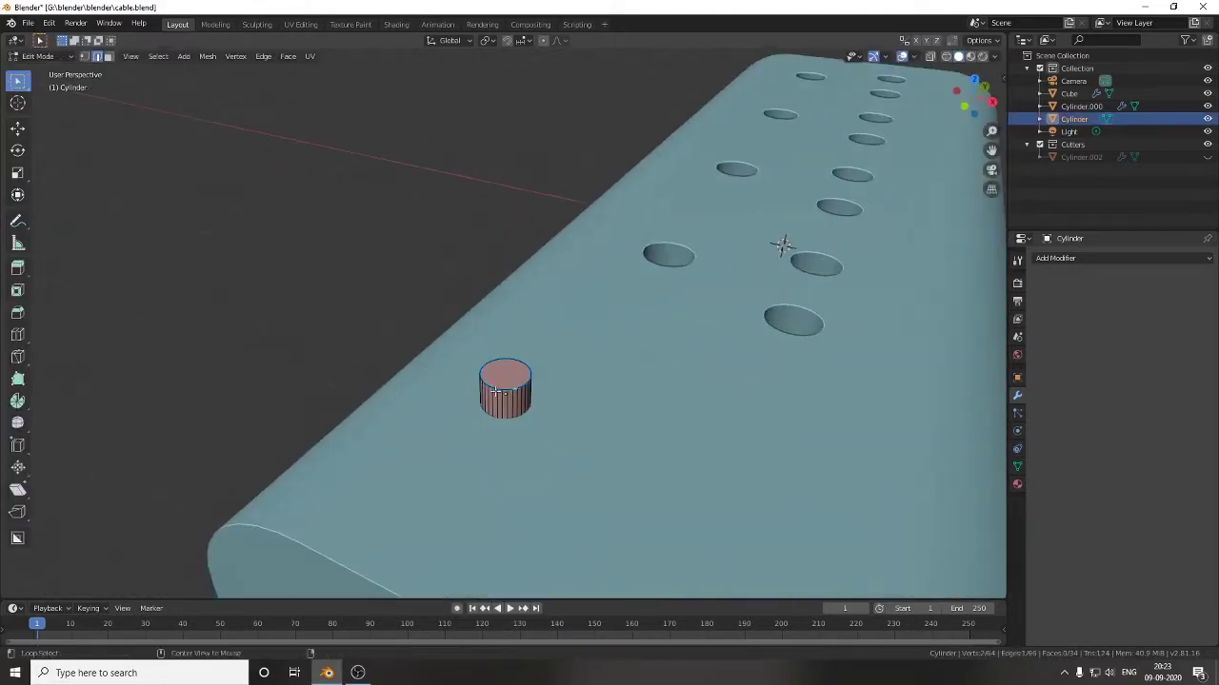
left_click(566, 419)
mouse_move(598, 384)
middle_mouse_down()
mouse_move(571, 409)
mouse_move(522, 373)
middle_mouse_up()
right_click(512, 471)
left_click(476, 476)
key("Tab")
Place the button on the strip, repeat it with an Array modifier, and save.
key("g")
left_click(514, 403)
key("KP_7")
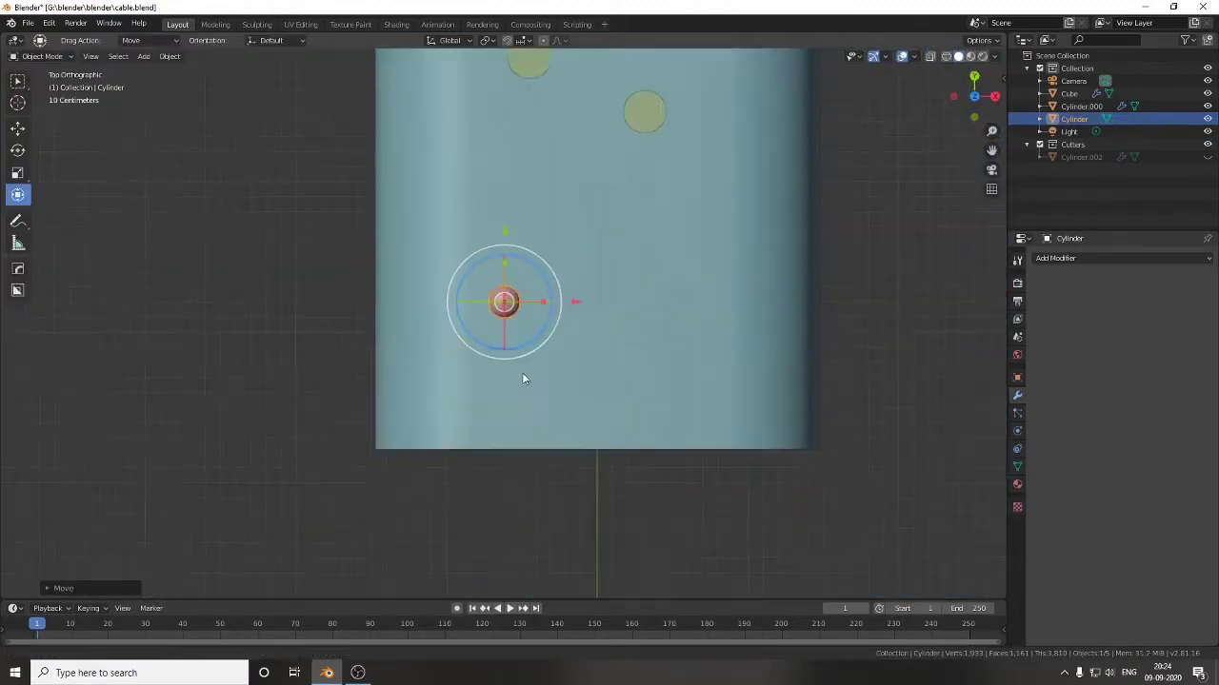
left_click(1106, 258)
left_click(942, 288)
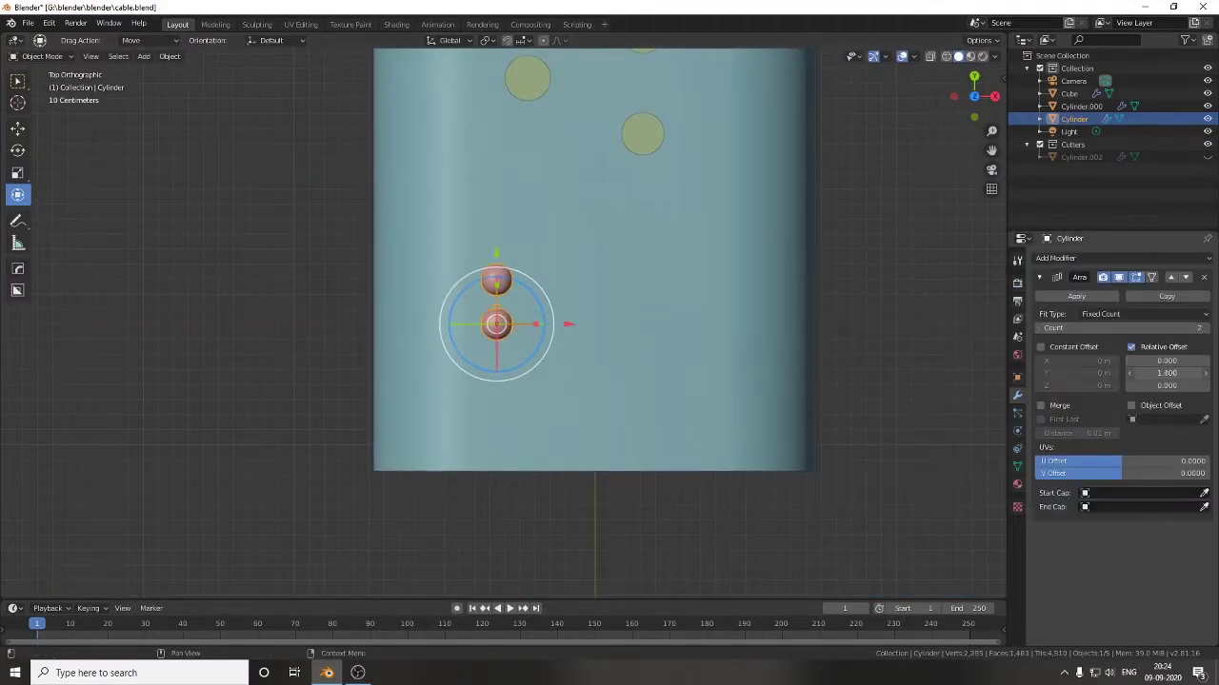
middle_click_drag(571, 361, 475, 408)
key("ctrl+s")
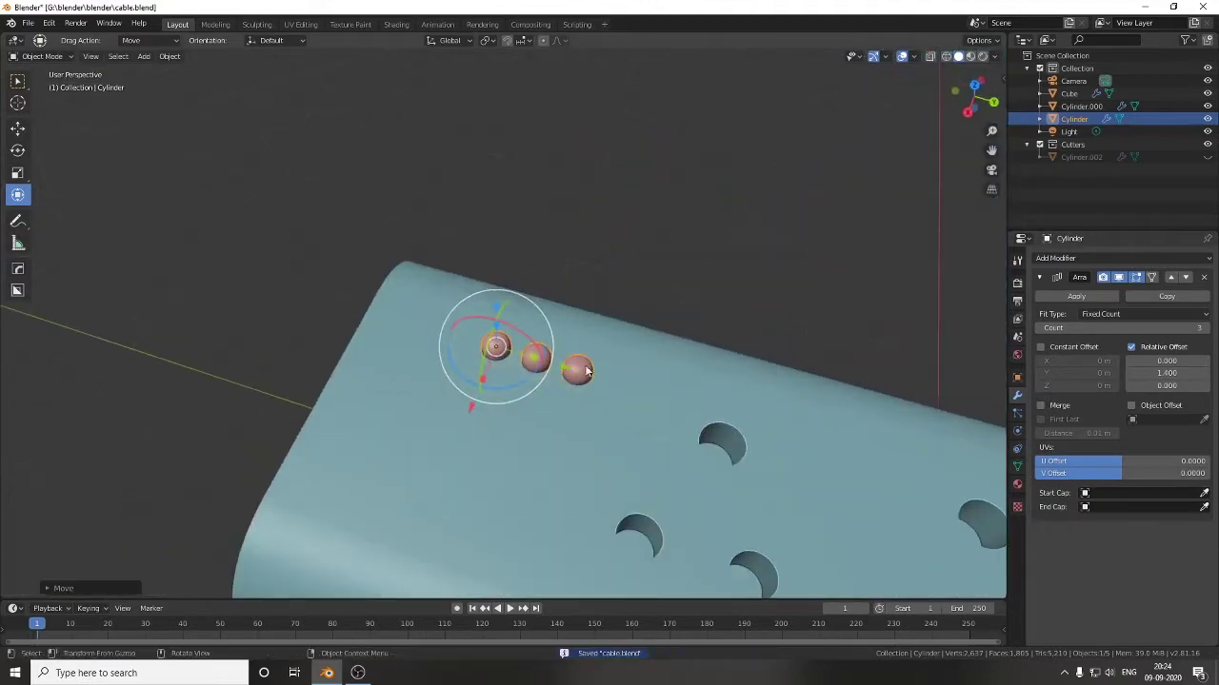
middle_click_drag(586, 371, 640, 332)
Add another small cylinder and move it along the strip's length toward its end.
key("shift+a")
left_click(686, 435)
key("s")
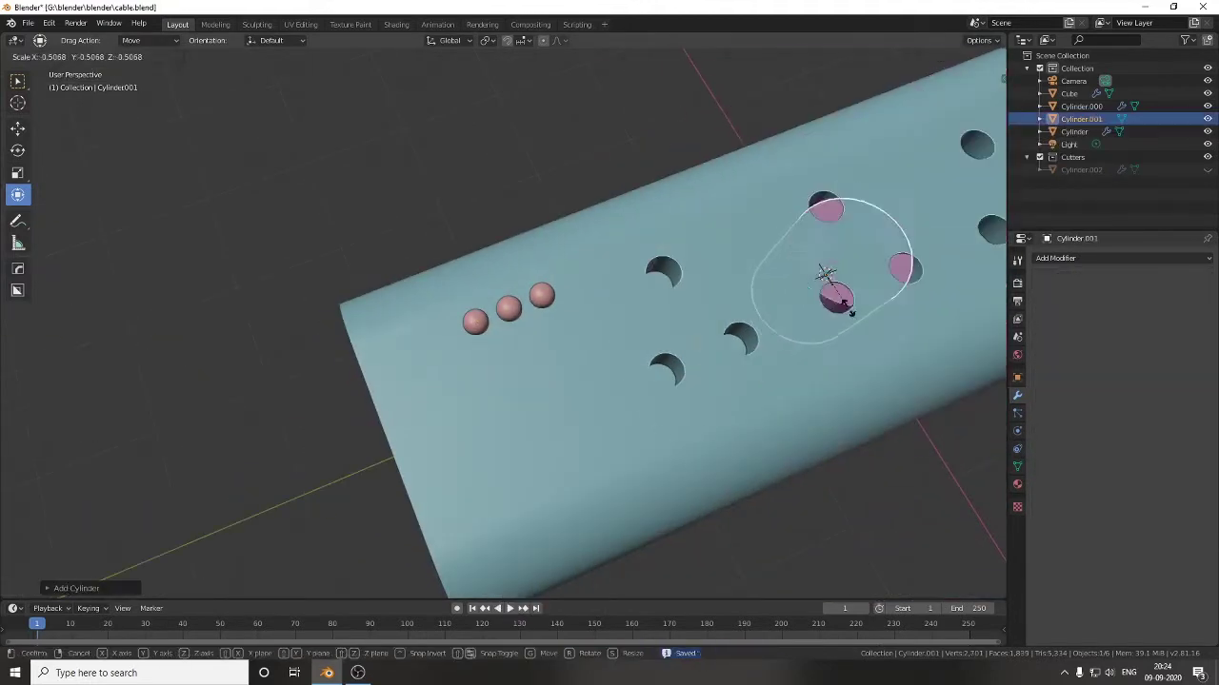
left_click(850, 311)
key("KP_7")
key("g")
key("x")
key("y")
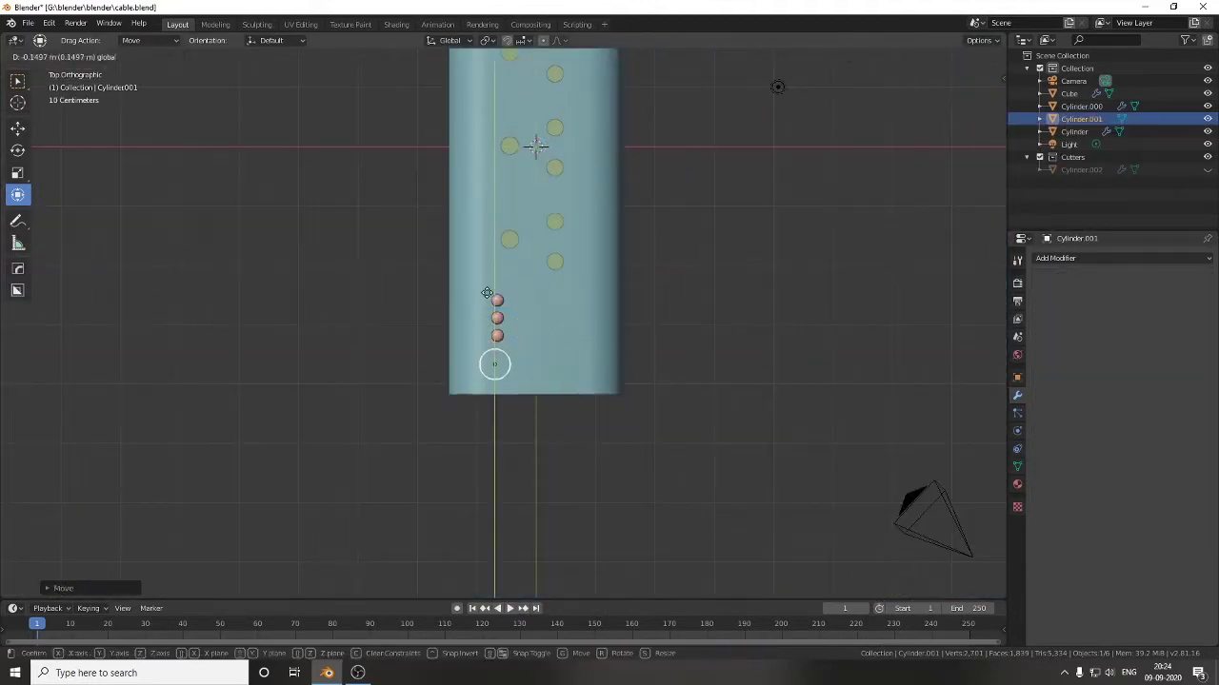
left_click(486, 293)
scroll(487, 293, "up", 3)
left_click(533, 286)
middle_click_drag(533, 285, 533, 429)
Flatten the pink button piece along Z into a thin disc.
left_click(504, 373)
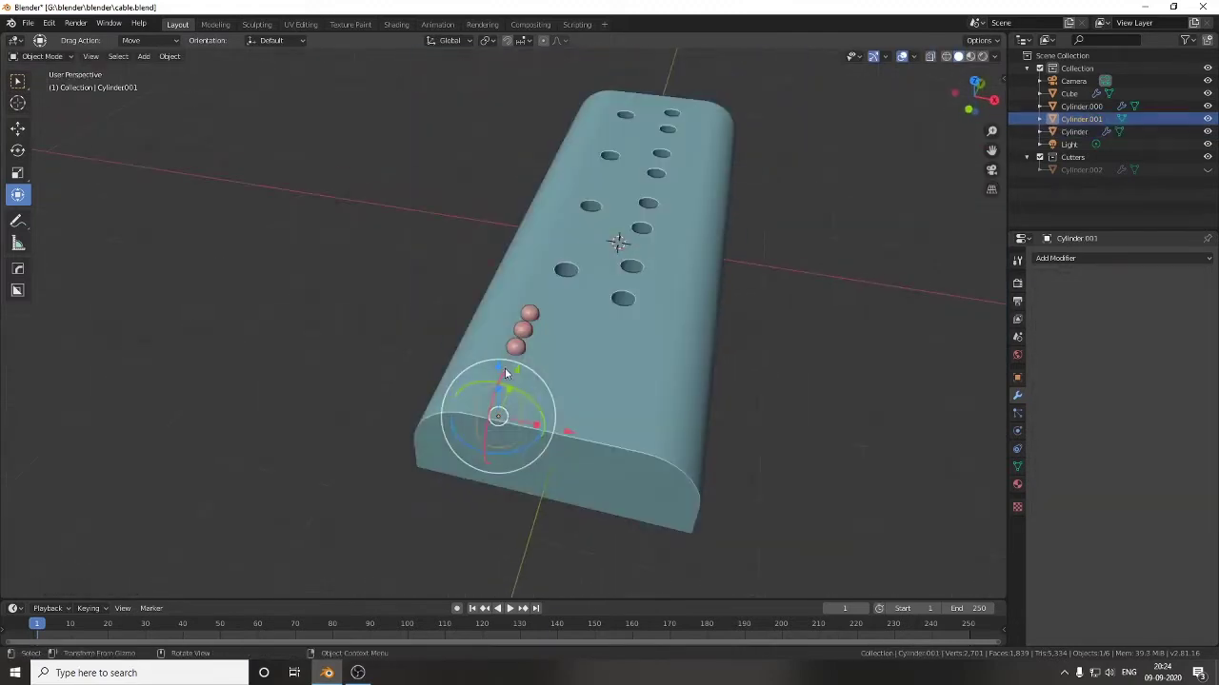
middle_click_drag(504, 373, 528, 422)
scroll(539, 422, "up", 2)
scroll(538, 422, "up", 2)
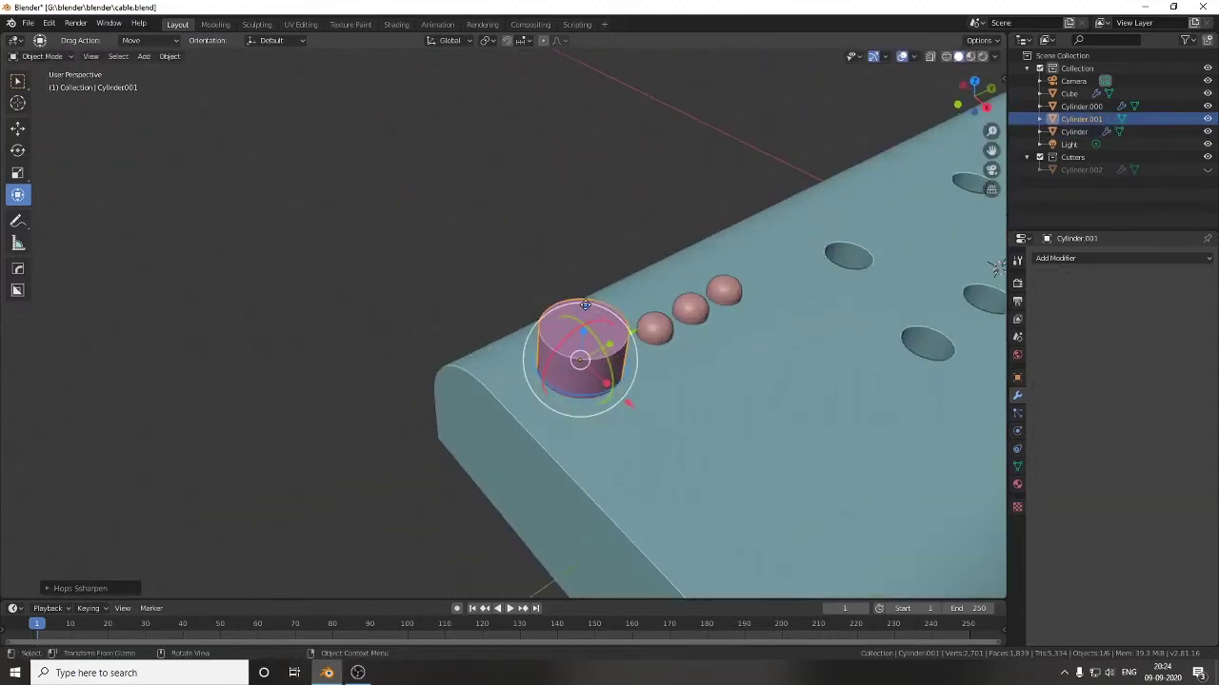
key("s")
key("z")
left_click(582, 312)
Duplicate the disc, rescale the copy's height, reposition it, and save with the strip selected.
key("shift+d")
key("s")
key("z")
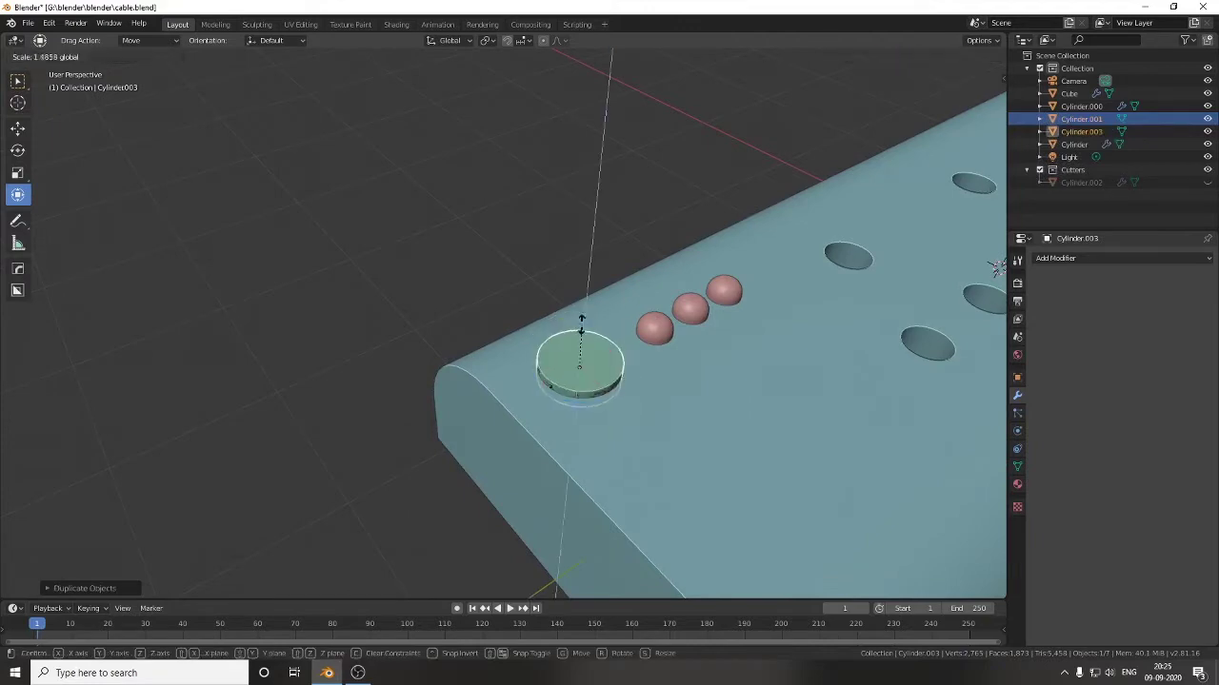
left_click(581, 323)
middle_click_drag(581, 323, 632, 344)
left_click_drag(553, 343, 556, 304)
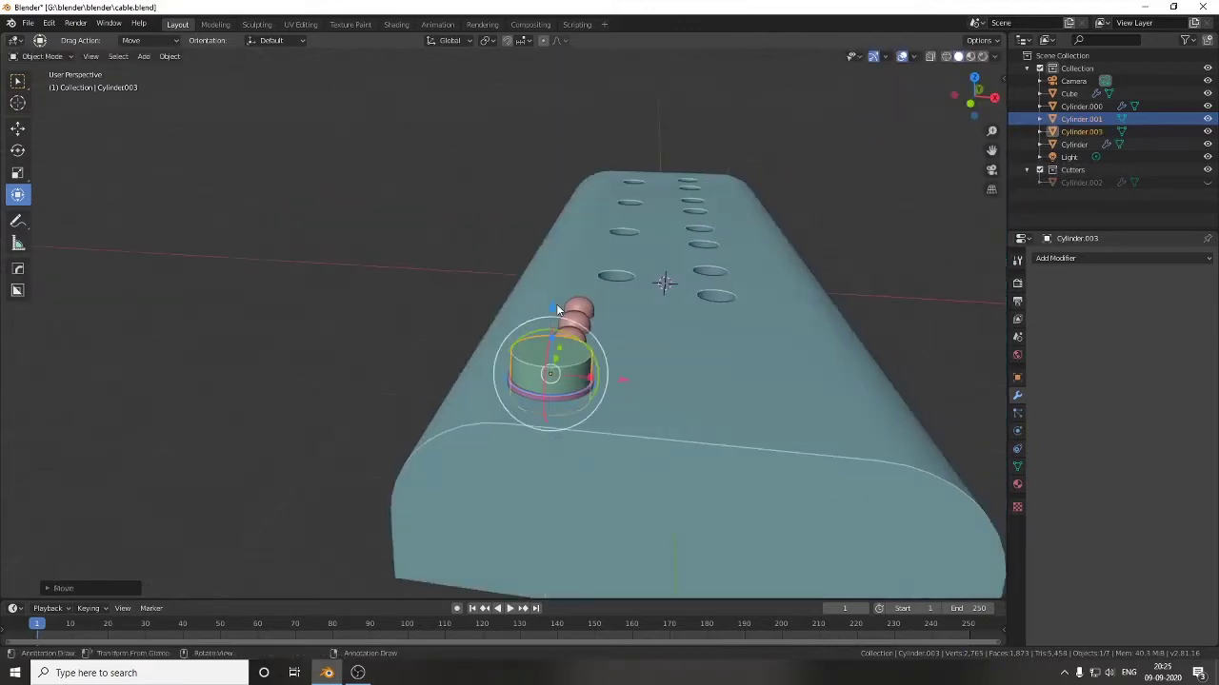
mouse_move(656, 414)
middle_mouse_down()
mouse_move(529, 409)
mouse_move(642, 379)
middle_mouse_up()
left_click(642, 379)
key("ctrl+s")
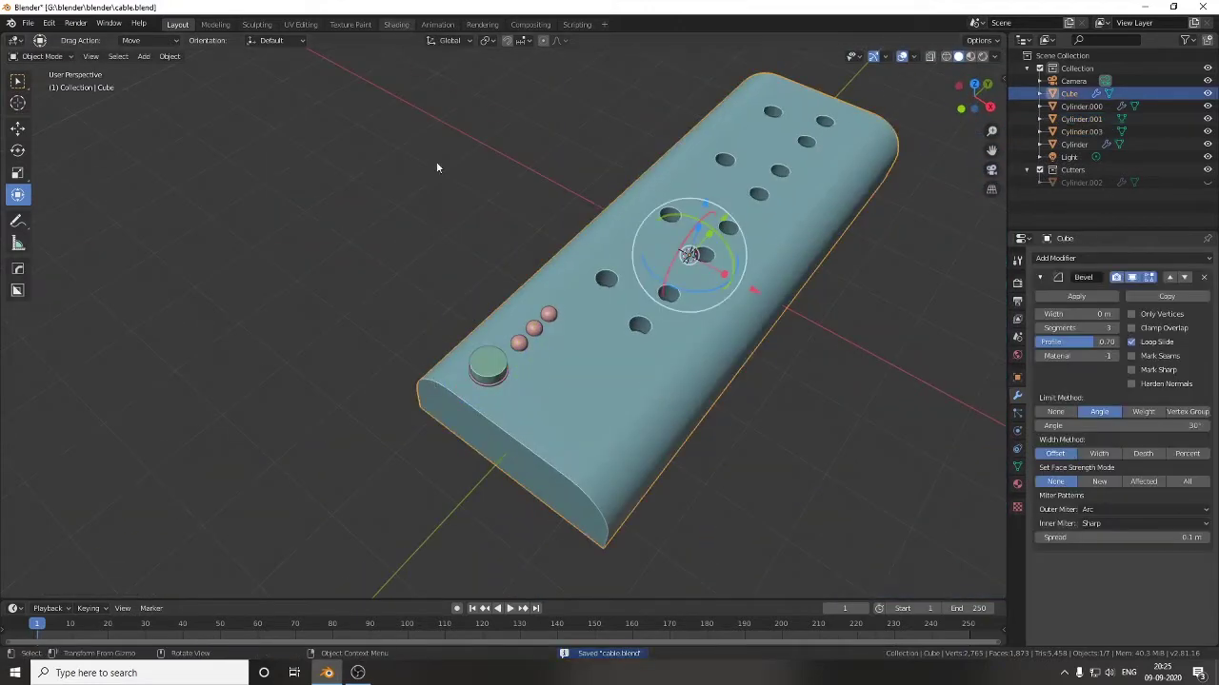
left_click(396, 24)
Show the world shader nodes and link a new Environment Texture node to the Background.
middle_click_drag(476, 238, 590, 219)
left_click(239, 390)
left_click(247, 379)
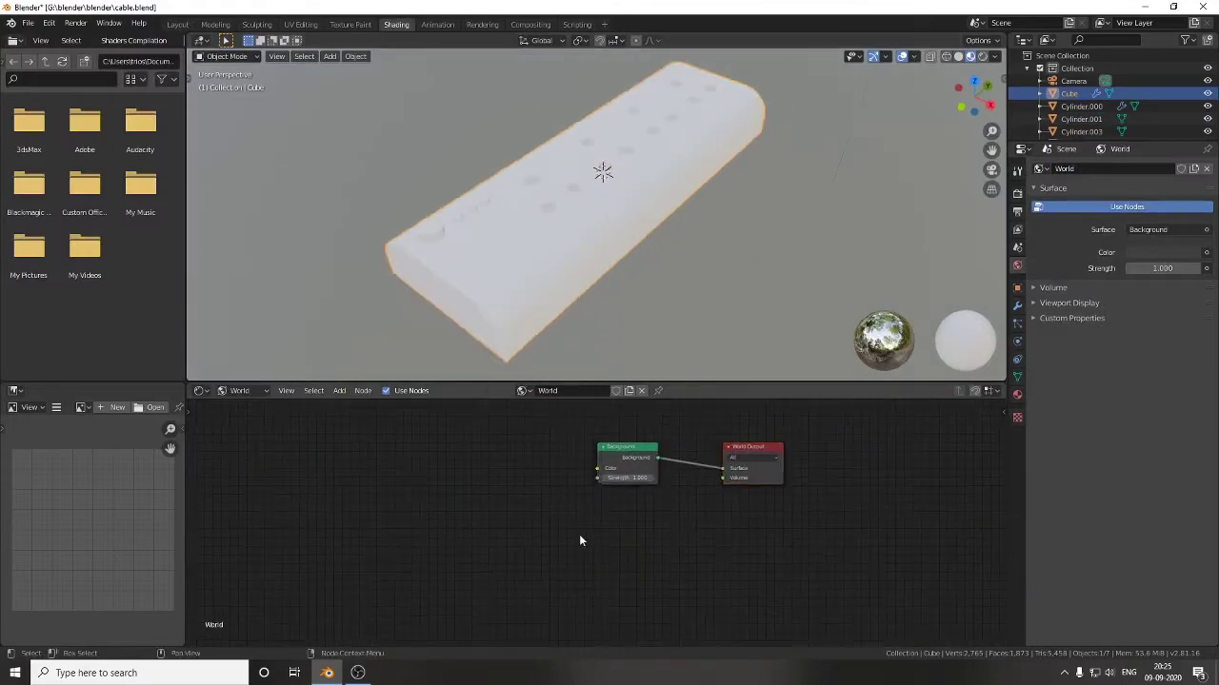
key("shift+a")
left_click(580, 533)
left_click(495, 457)
Load cayley_interior_4k.hdr from the hdr maps INDORE folder and add mapping nodes.
left_click(533, 466)
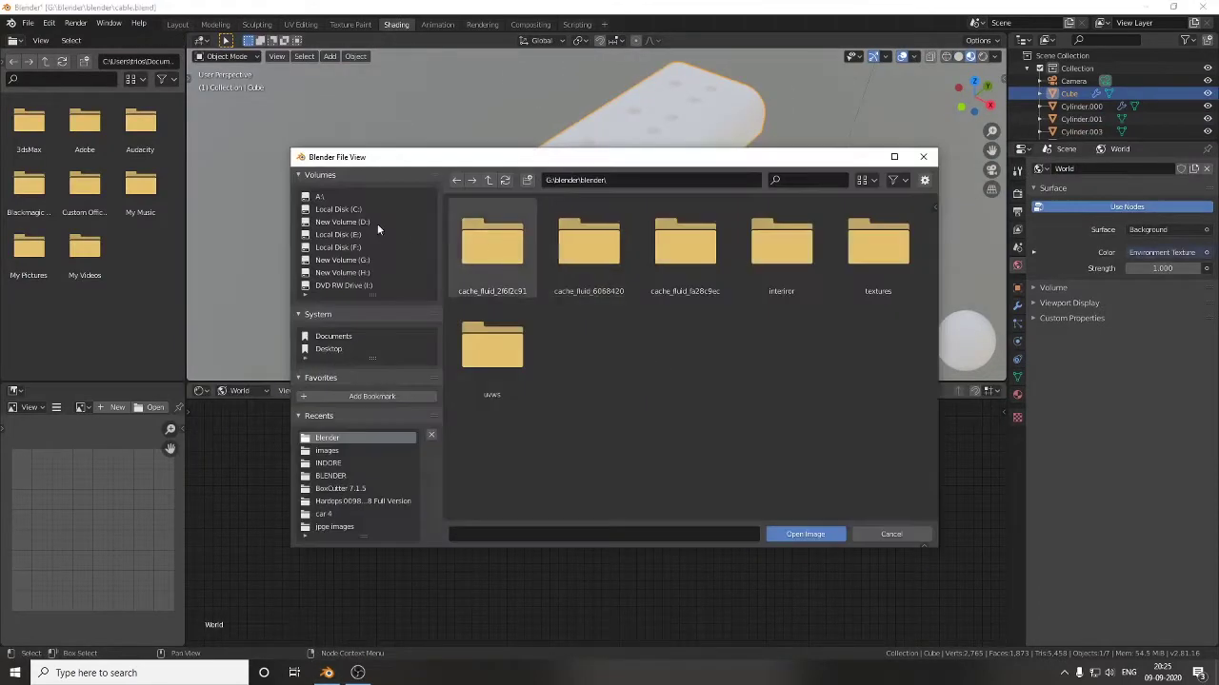
left_click(377, 229)
double_click(781, 389)
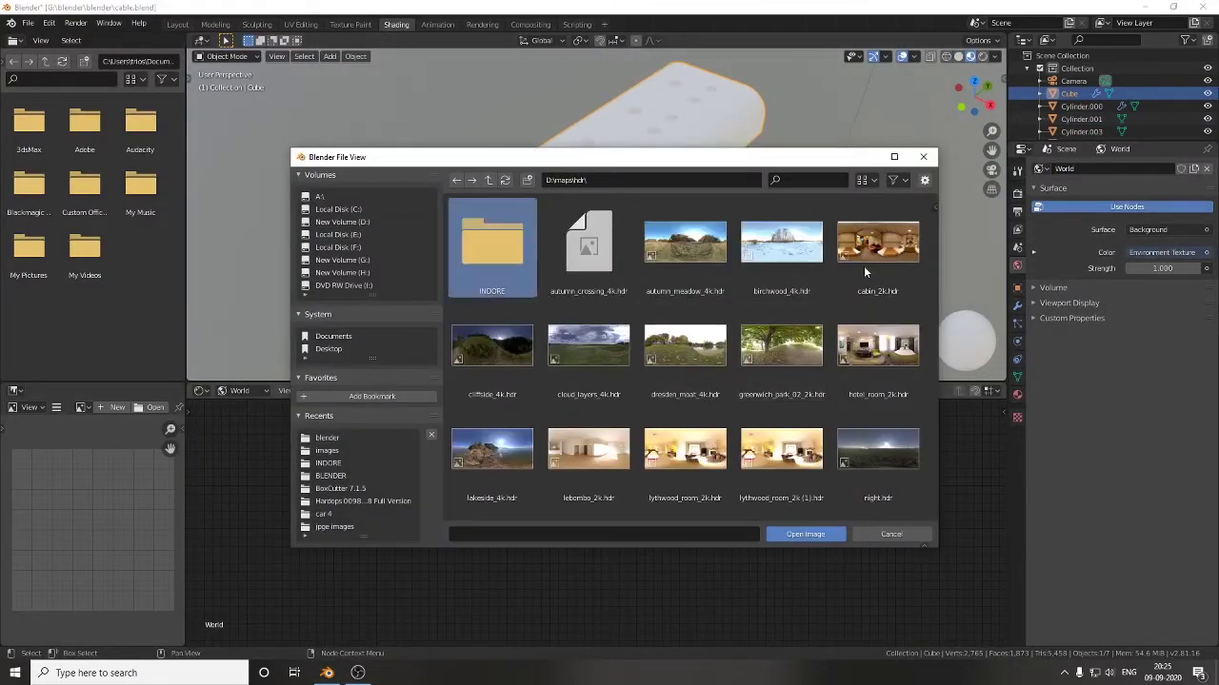
key("Return")
scroll(819, 387, "down", 3)
left_click(603, 306)
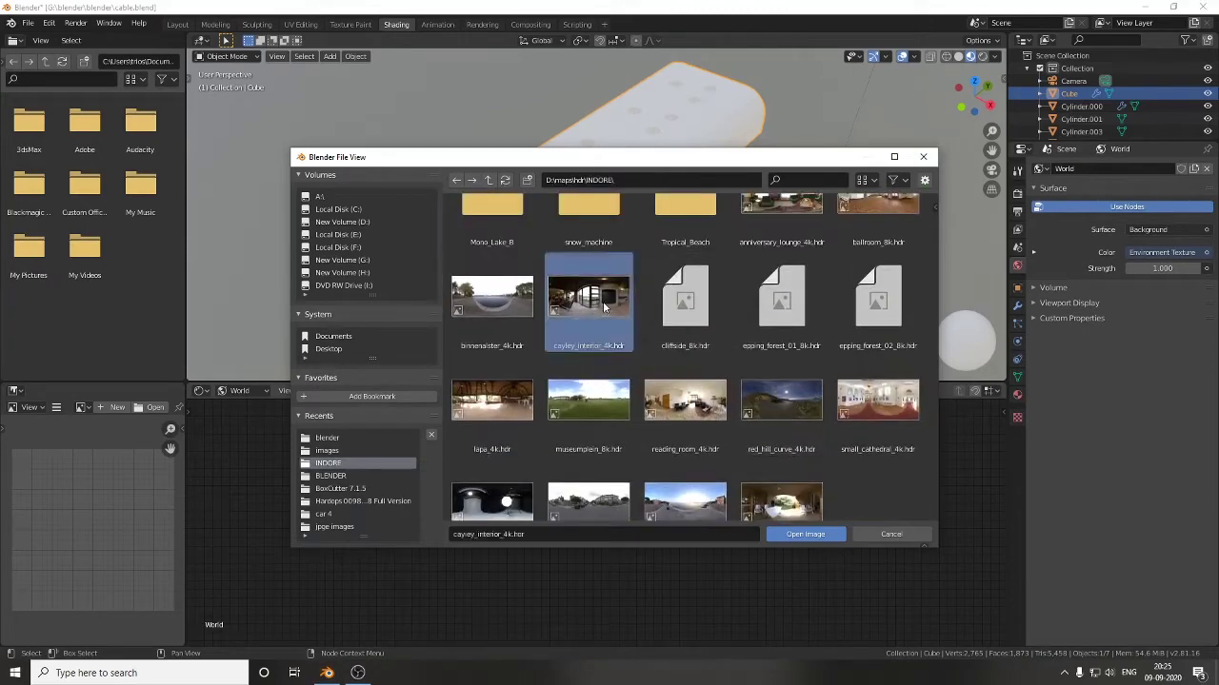
double_click(604, 306)
key("ctrl+t")
Insert a Mix Shader before World Output, its factor driven by Light Path Is Camera Ray.
key("shift+a")
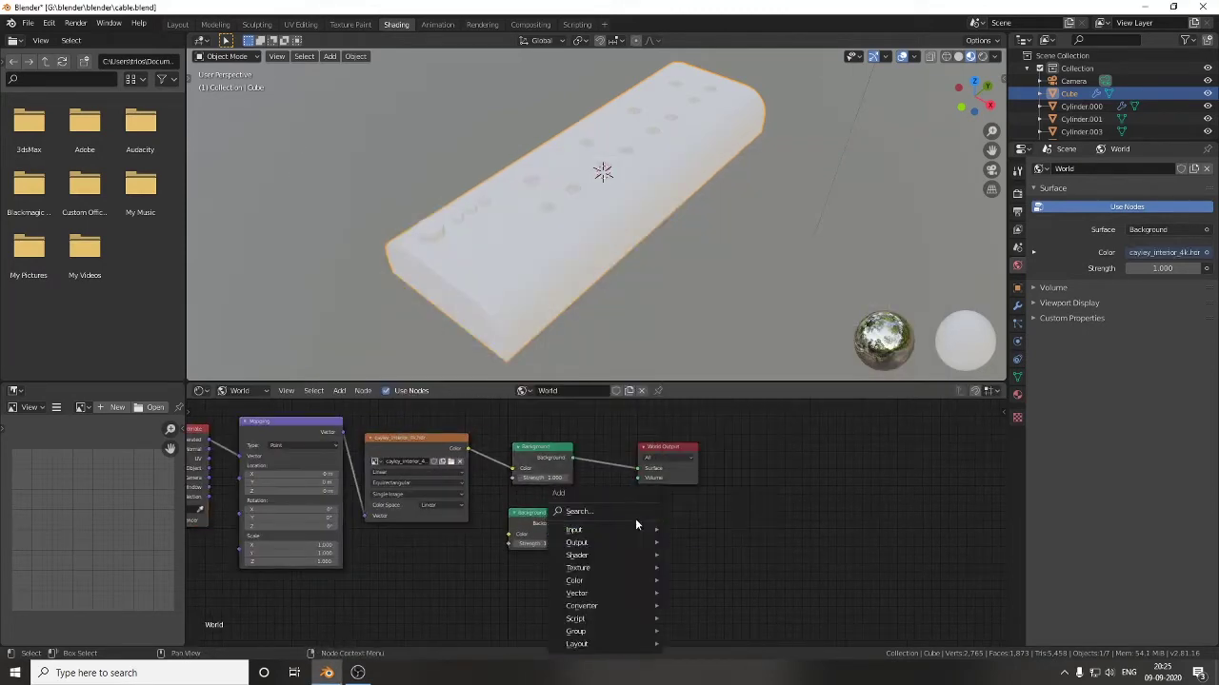
type("mi")
left_click(655, 540)
left_click(685, 467)
key("shift+a")
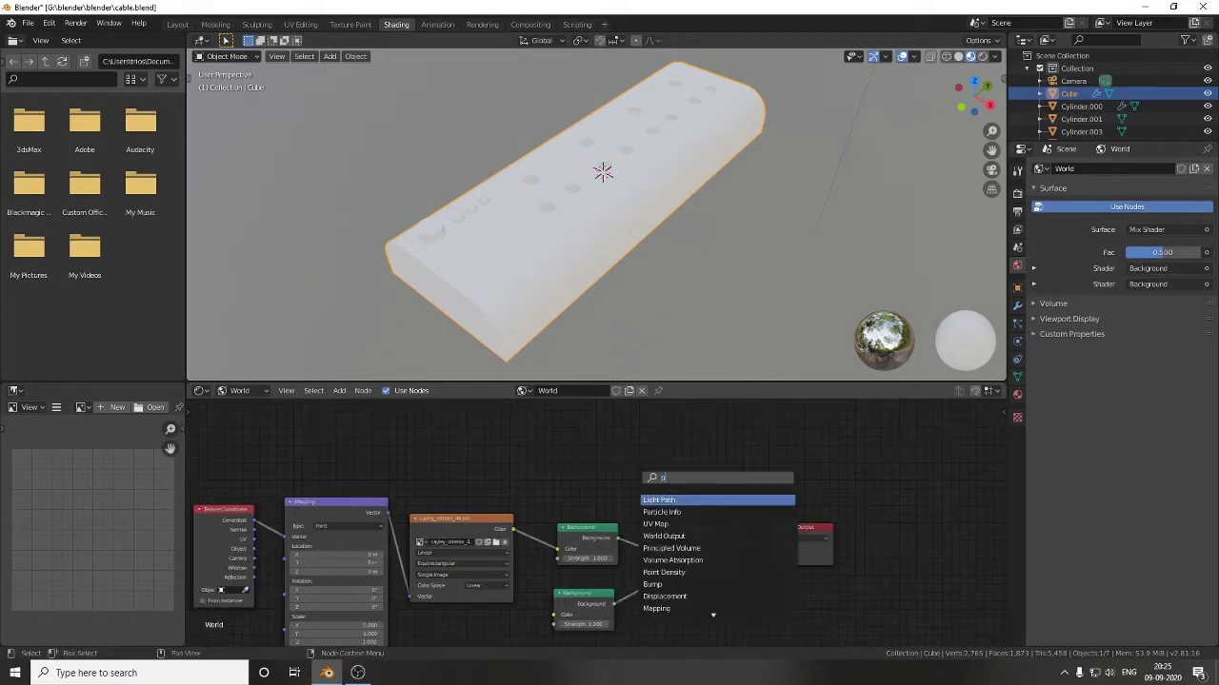
left_click(724, 424)
left_click(552, 433)
left_click_drag(579, 403, 636, 463)
scroll(643, 544, "up", 3)
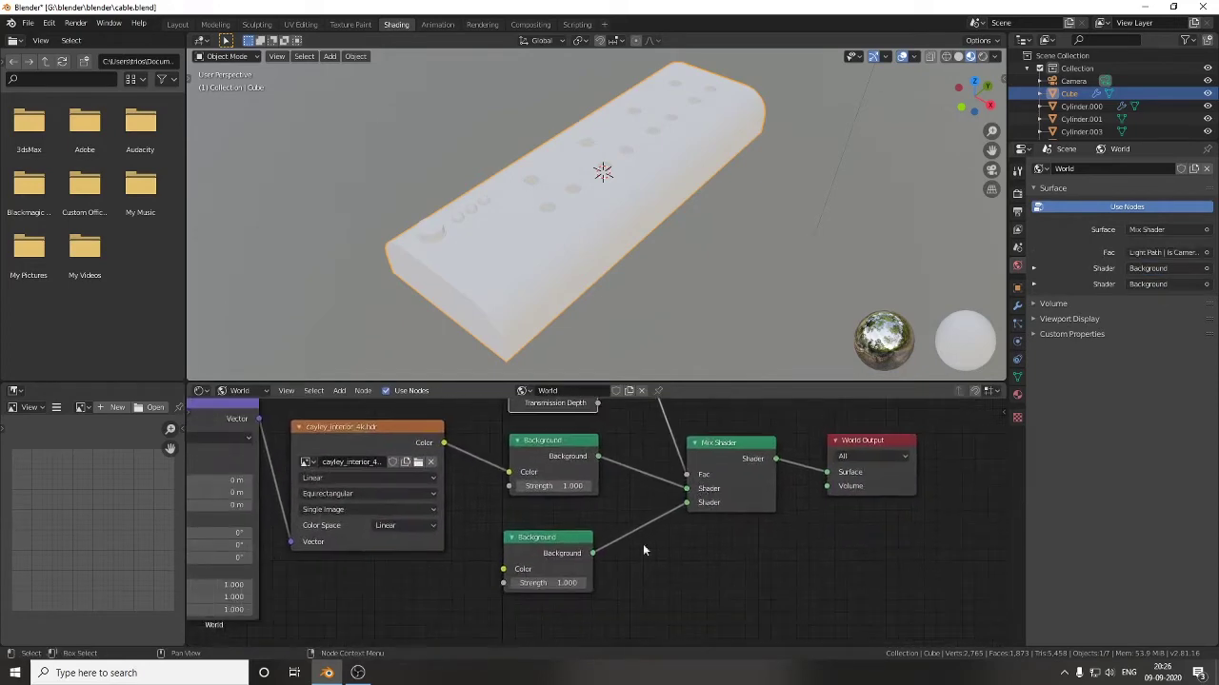
Preview the viewport with Scene World and darken the camera-visible second background.
left_click(995, 56)
left_click(925, 117)
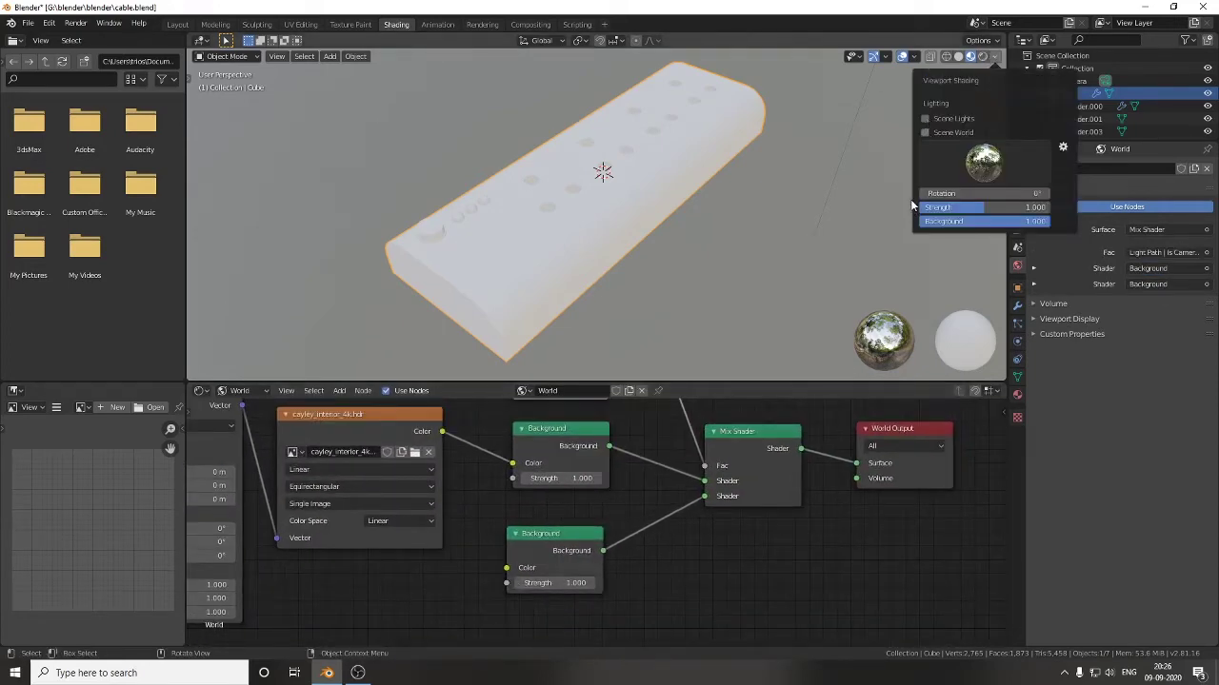
left_click(574, 567)
left_click_drag(672, 409, 673, 447)
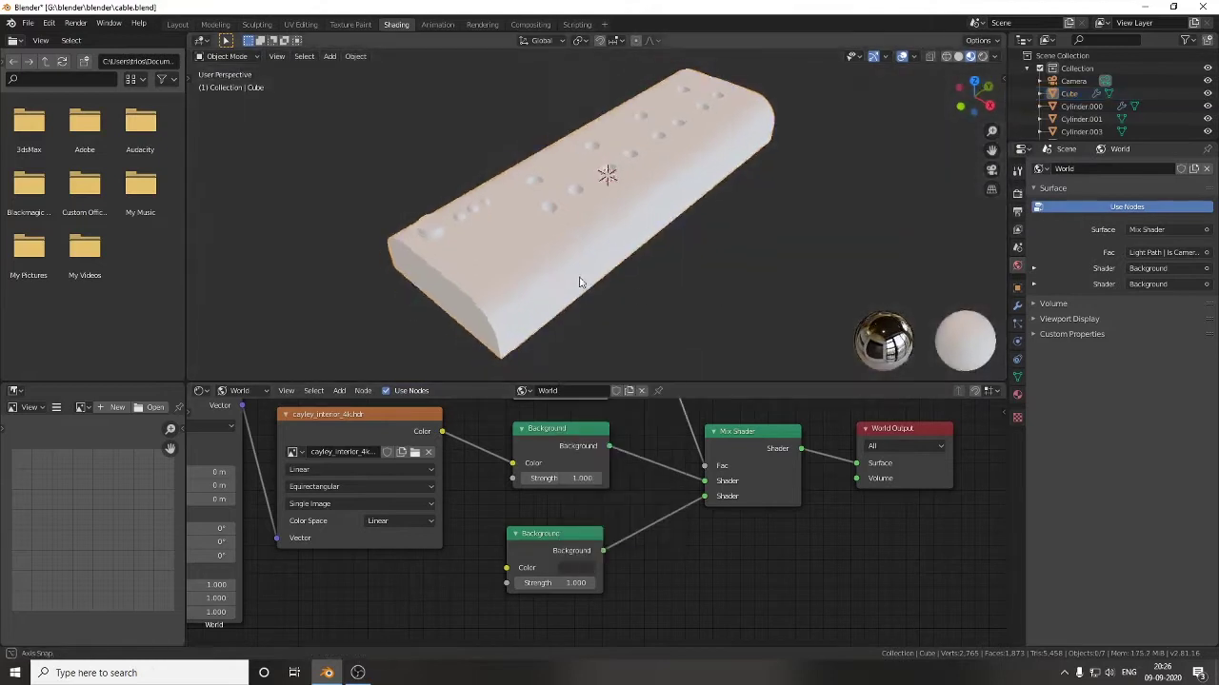
middle_click_drag(628, 285, 586, 271)
Rename the strip body's material to 'plastic white' and set its roughness to about 0.468.
left_click(585, 272)
left_click(240, 390)
left_click(242, 406)
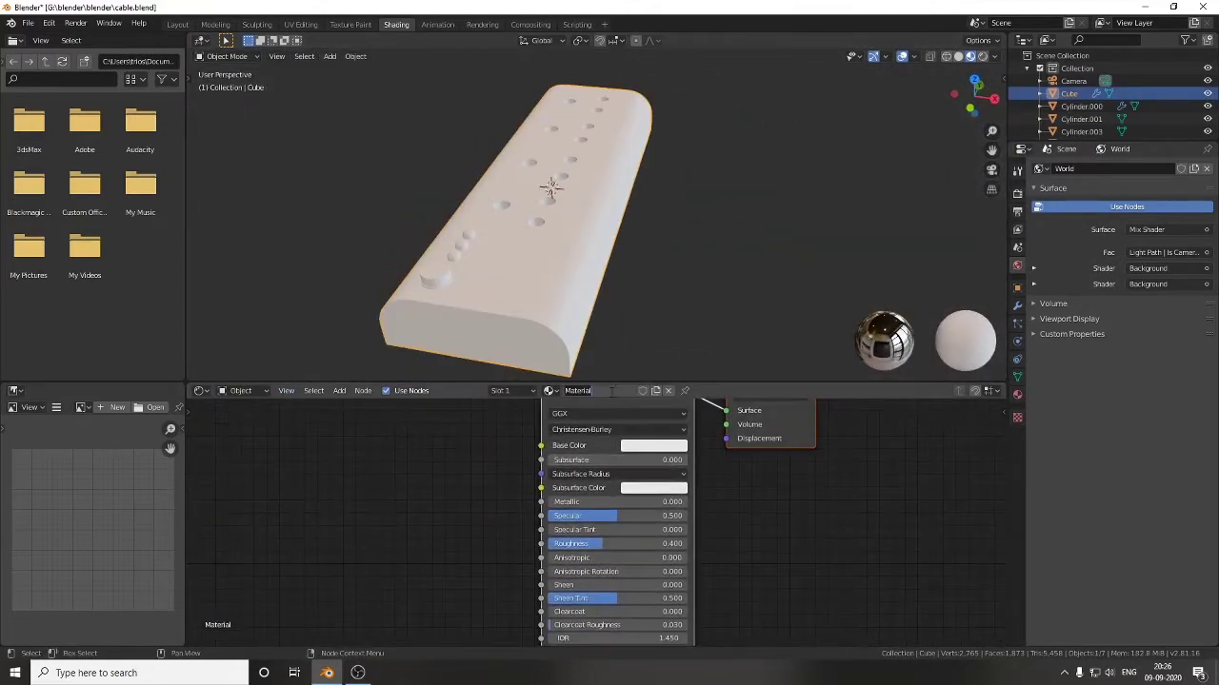
key("Return")
scroll(620, 501, "up", 2)
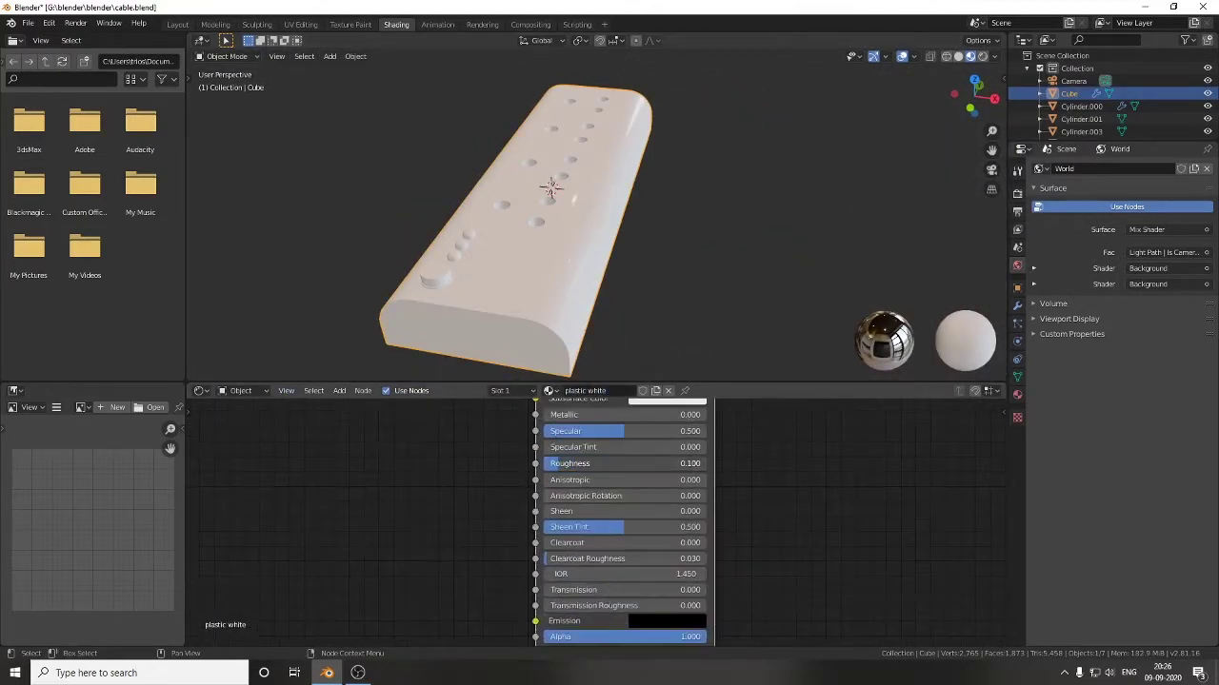
left_click_drag(601, 463, 598, 463)
Set the plastic white material's Specular to 0.5 and open its base colour.
mouse_move(529, 363)
middle_mouse_down()
mouse_move(596, 310)
mouse_move(629, 444)
mouse_move(602, 496)
middle_mouse_up()
left_click(640, 401)
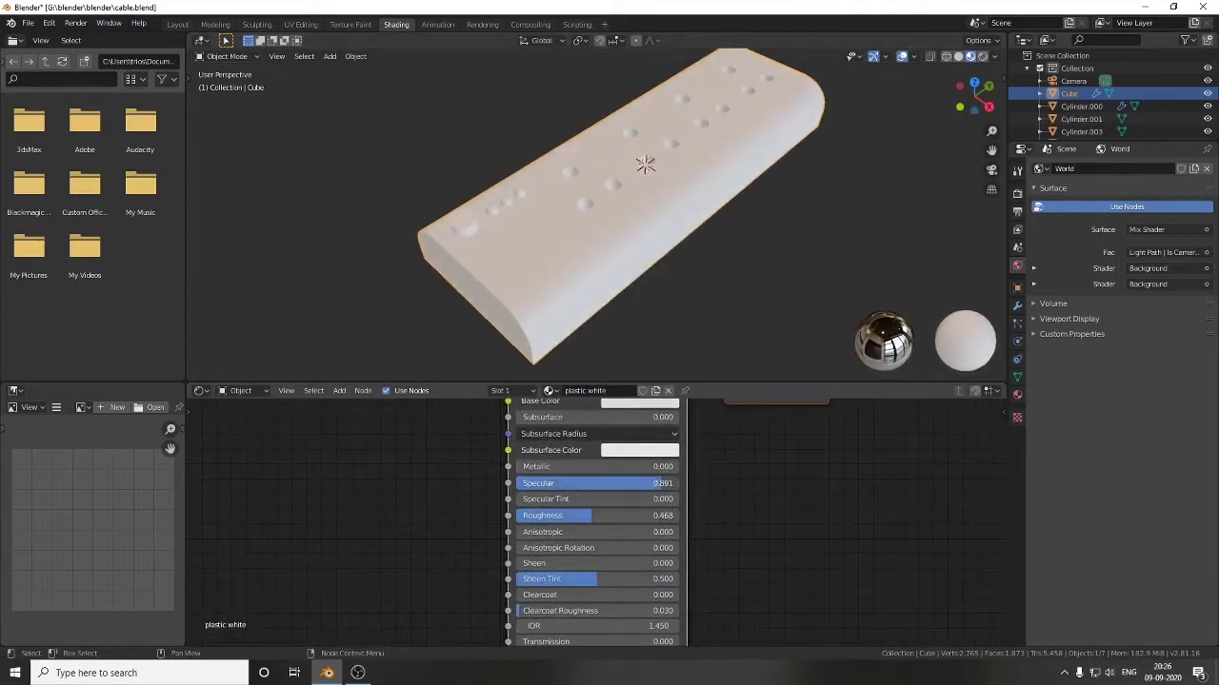
type("0.5")
key("Return")
scroll(767, 500, "down", 3, "shift")
scroll(610, 495, "up", 3)
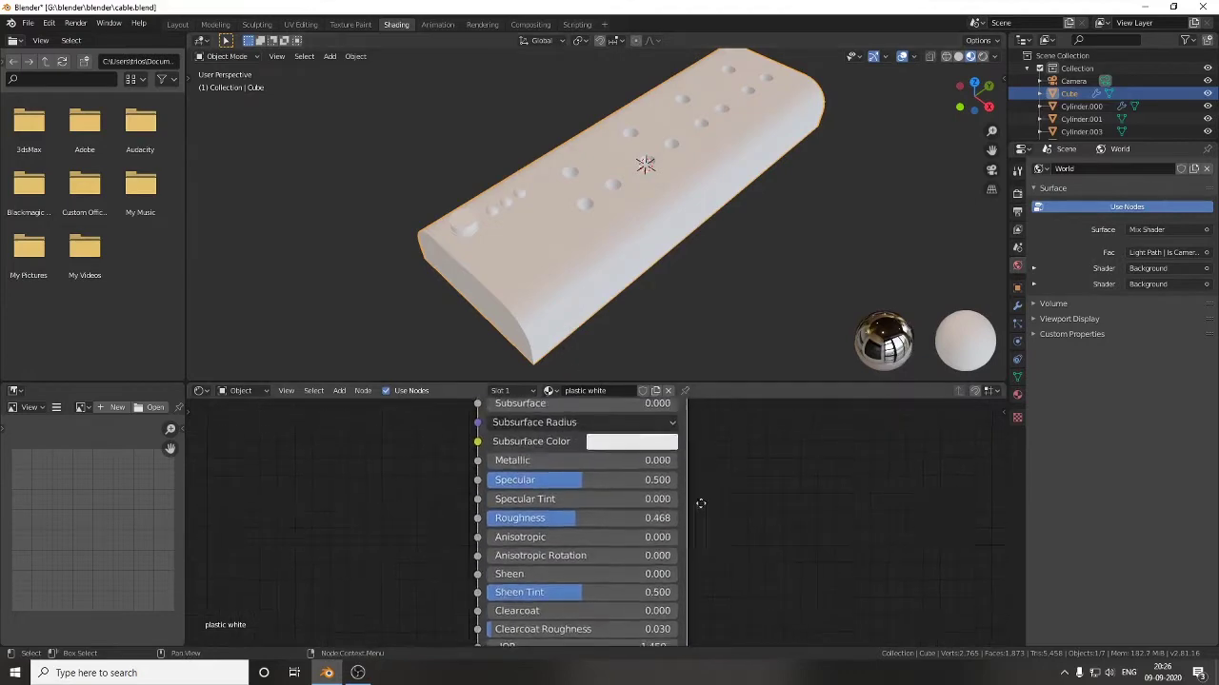
left_click(619, 465)
Select the small button cylinders and give them a new material named 'led'.
mouse_move(667, 238)
middle_mouse_down()
mouse_move(618, 286)
mouse_move(590, 267)
middle_mouse_up()
scroll(590, 238, "up", 3)
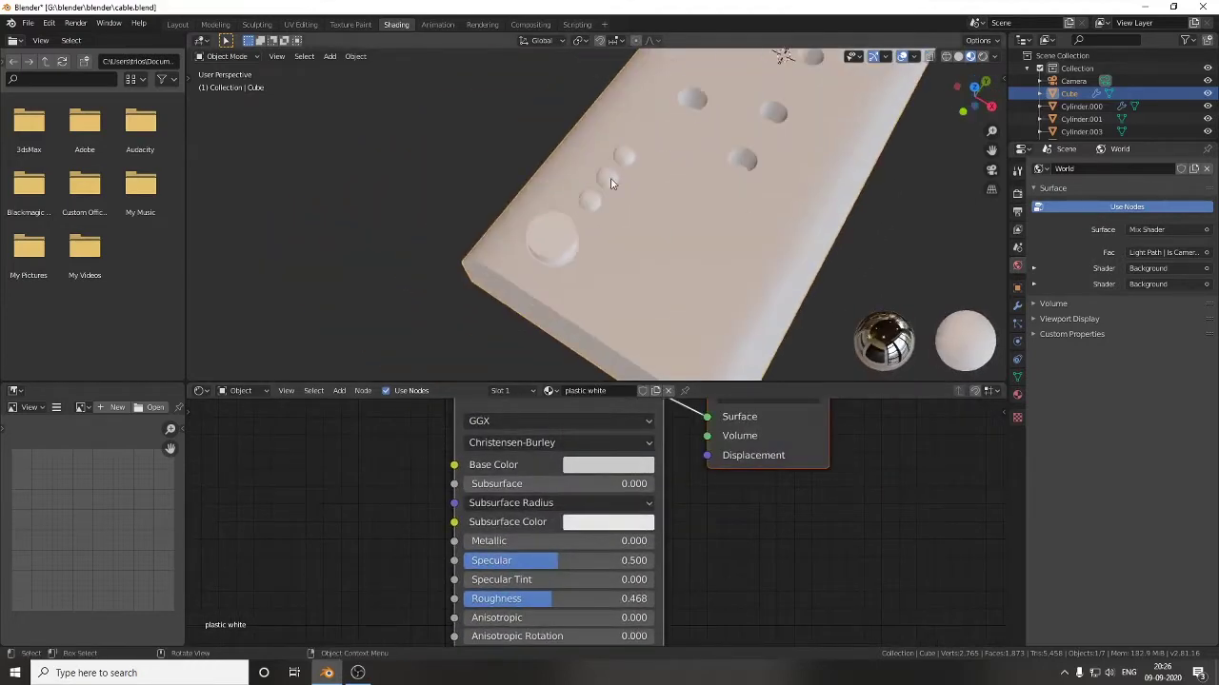
left_click(624, 155)
key("Return")
scroll(619, 428, "down", 2)
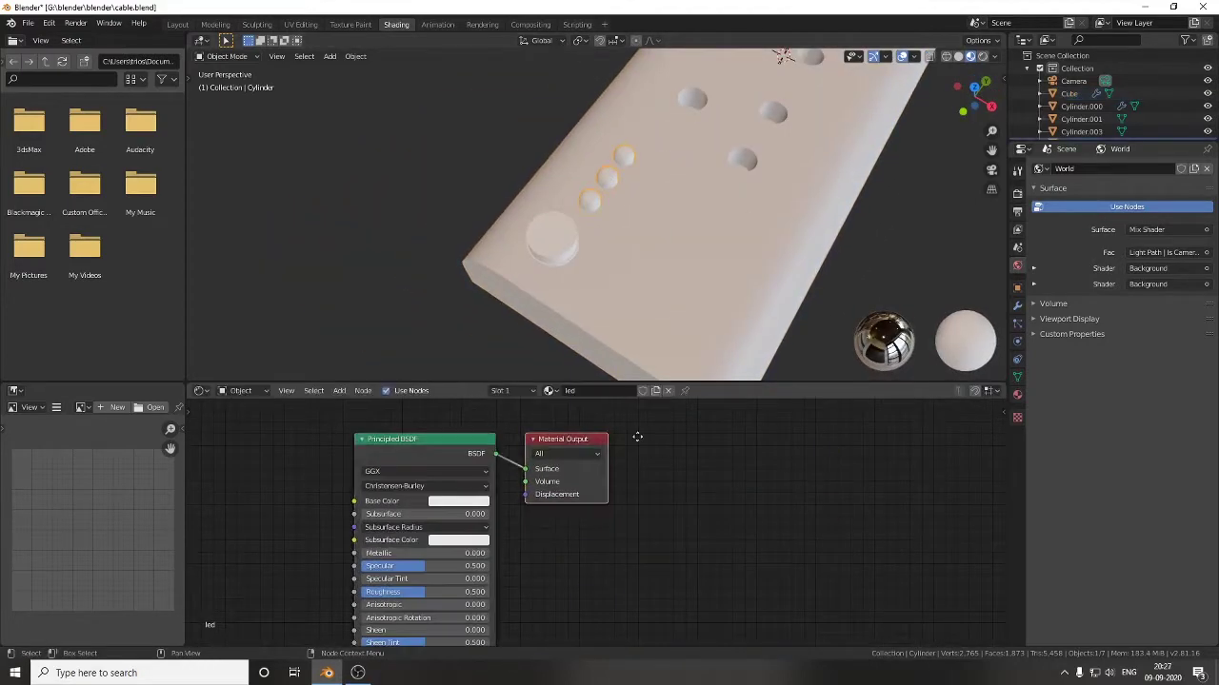
Insert a Mix Shader after the BSDF and connect an Emission node into it.
key("shift+a")
left_click(704, 526)
left_click(667, 514)
key("shift+a")
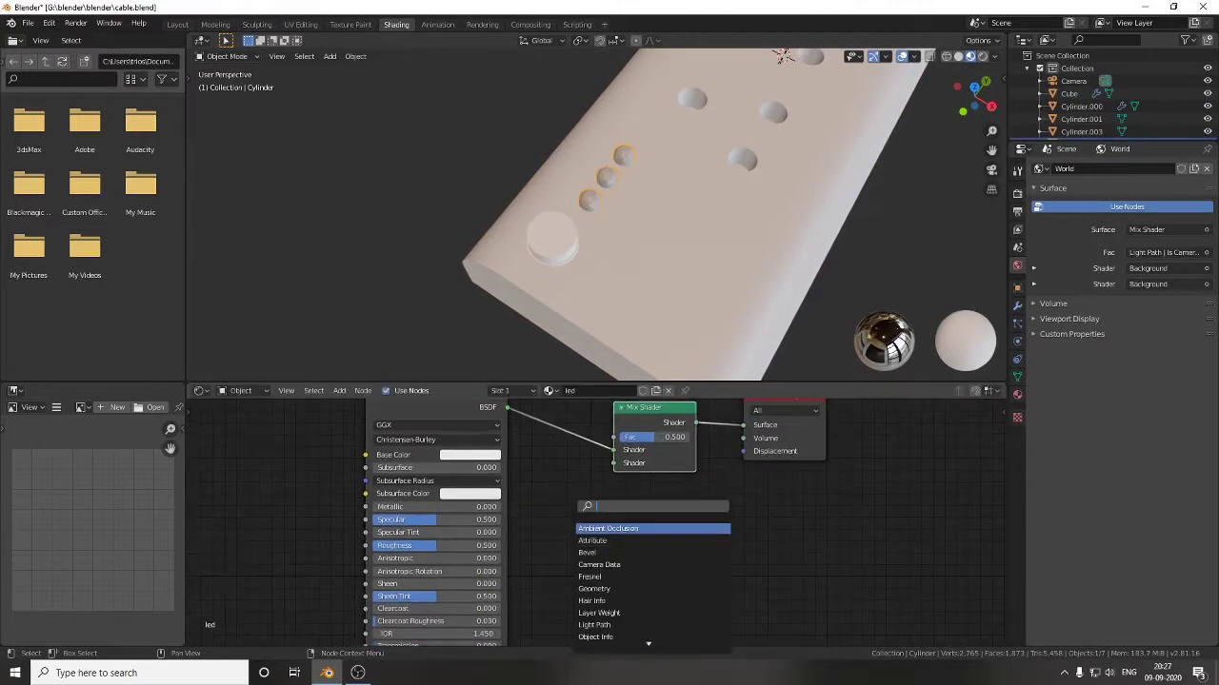
left_click(609, 476)
left_click(619, 519)
left_click_drag(666, 424, 762, 434)
left_click(760, 436)
Add an RGB colour node and feed it into the Principled Base Color.
key("shift+a")
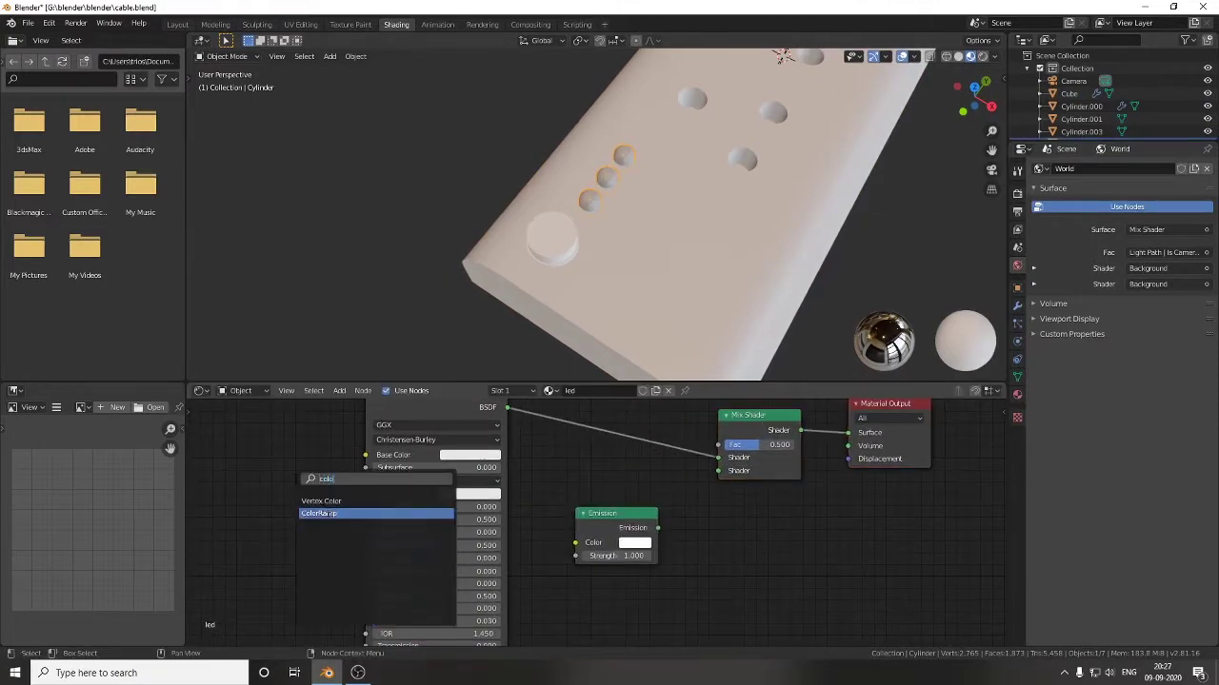
middle_click_drag(147, 482, 358, 503)
key("shift+a")
type("rgb")
key("Return")
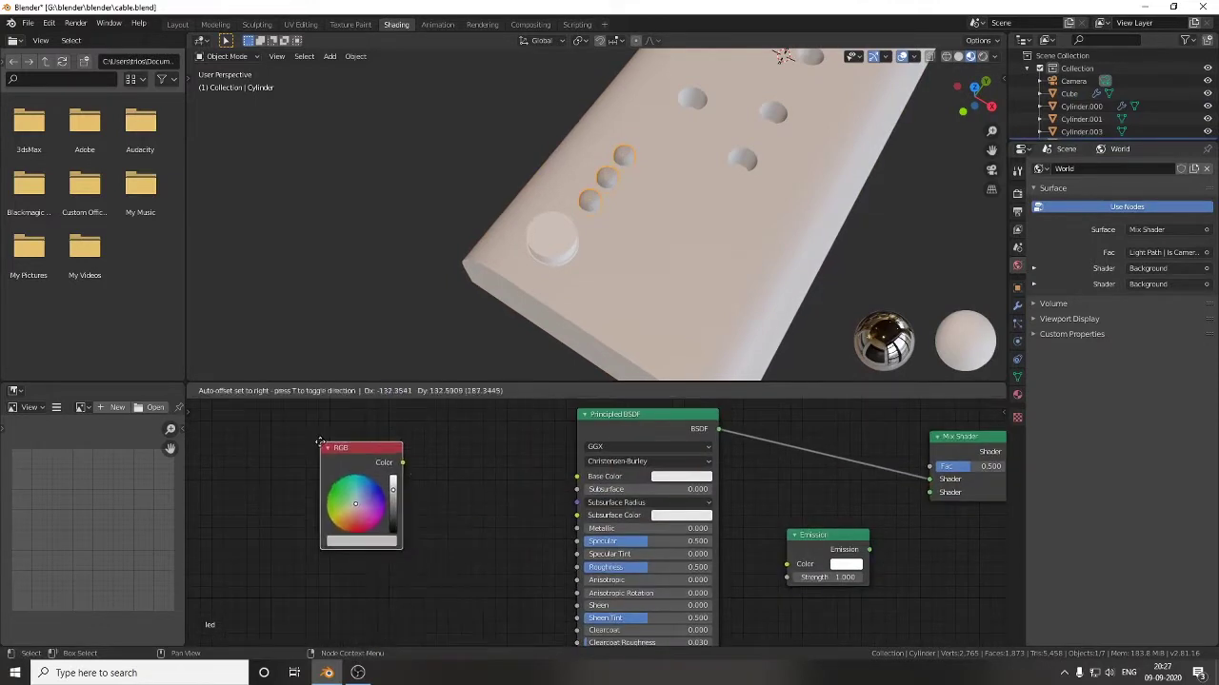
left_click_drag(563, 476, 576, 476)
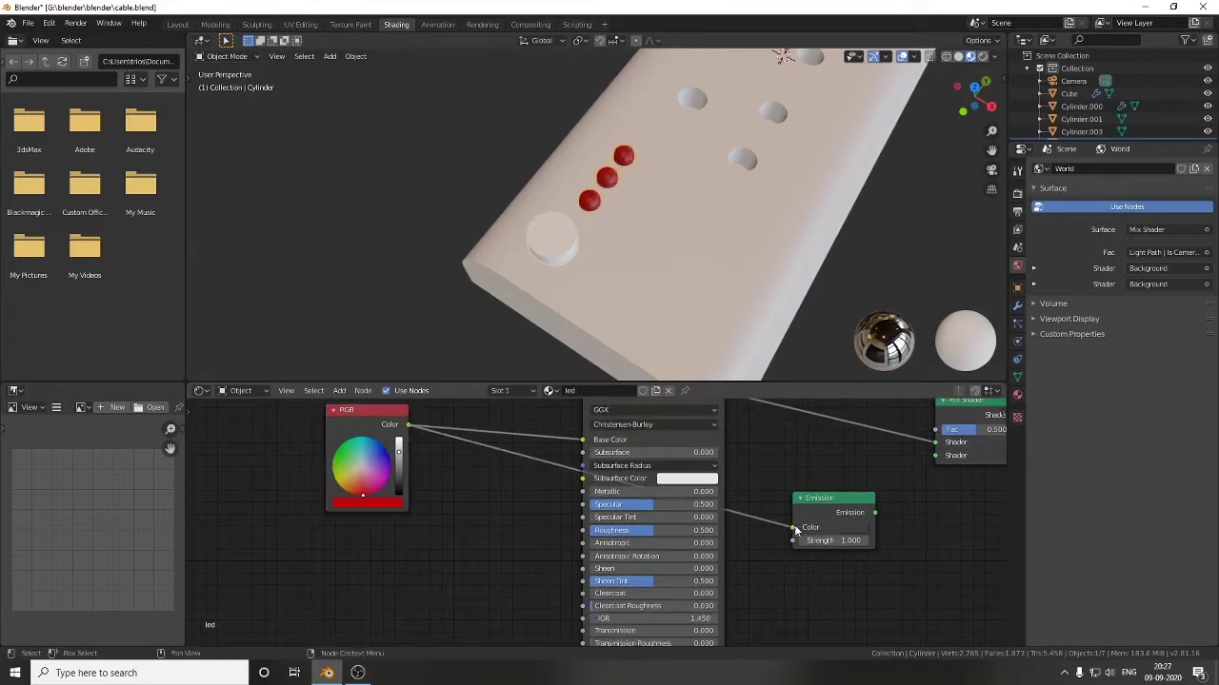
Link an Add Shader node between the Emission node and the Mix Shader.
middle_click_drag(794, 525, 482, 530)
scroll(481, 530, "down", 2)
scroll(481, 530, "up", 2)
key("shift+a")
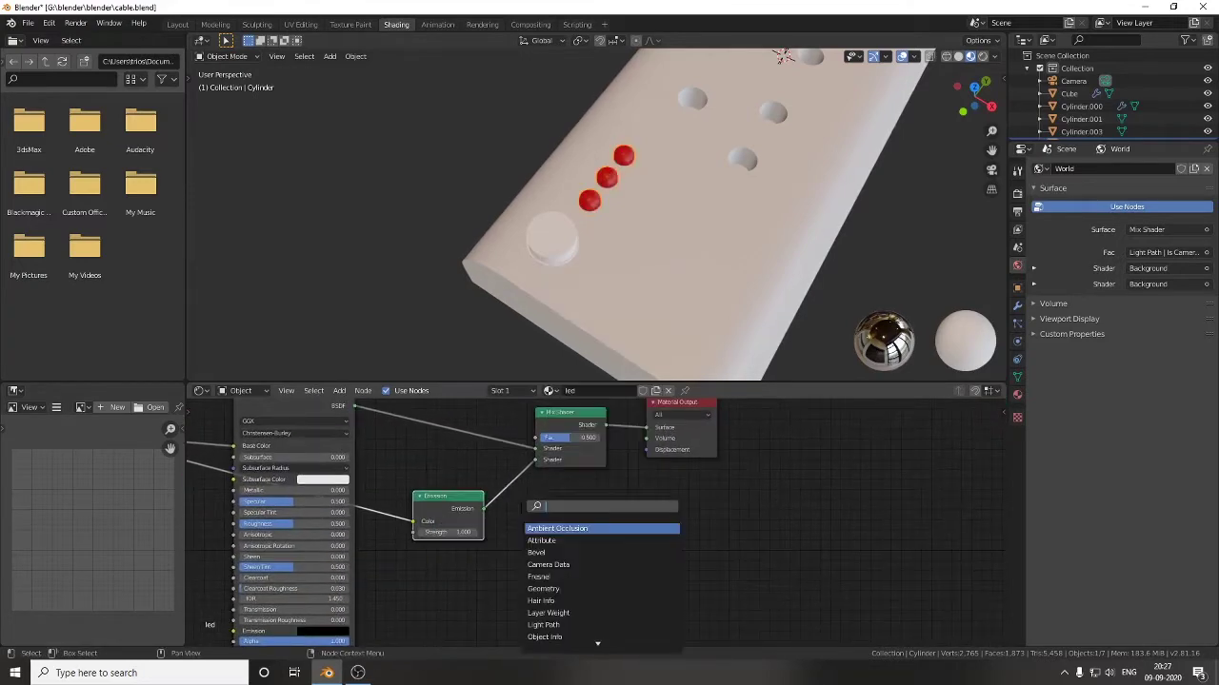
type("add")
key("Return")
left_click(511, 476)
Add a Transparent BSDF node and check its colour.
scroll(643, 526, "up", 1)
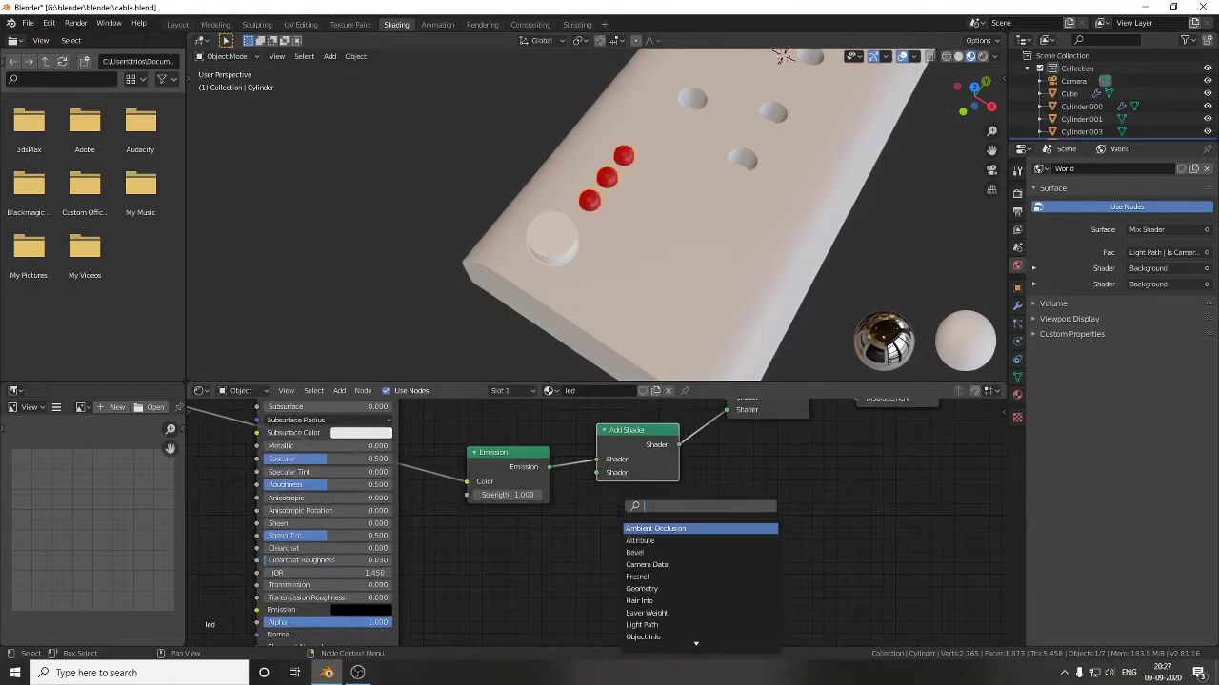
left_click(678, 539)
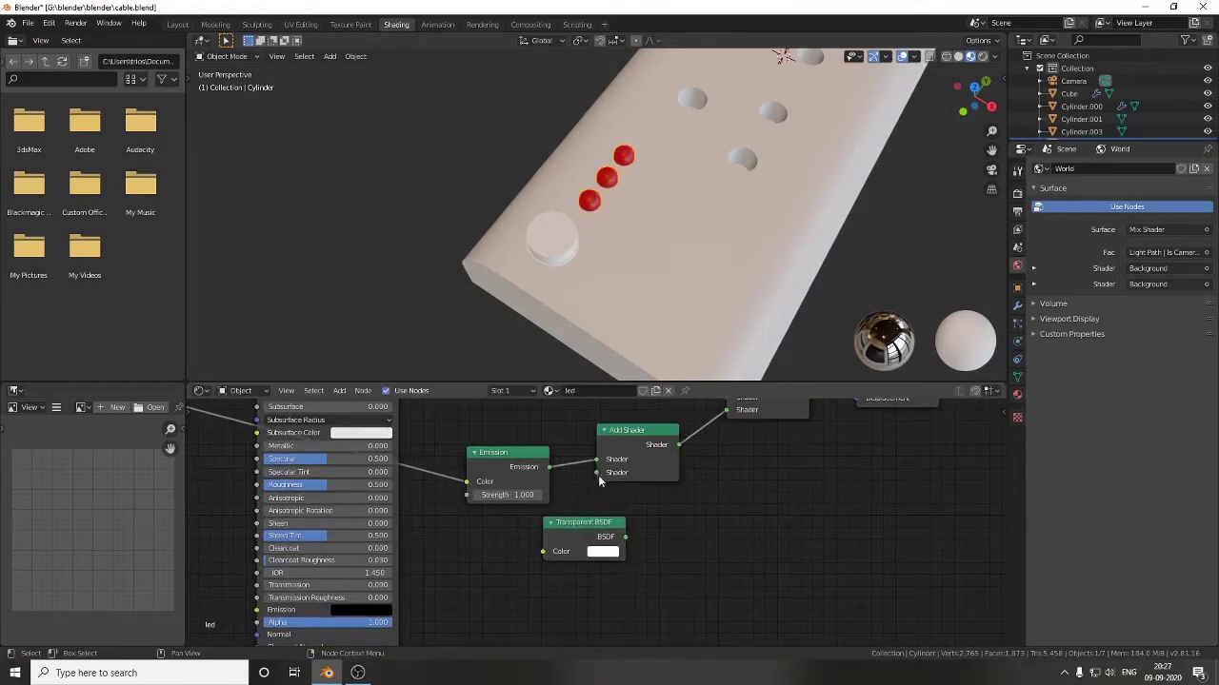
left_click(598, 475)
scroll(666, 523, "up", 2)
left_click(558, 564)
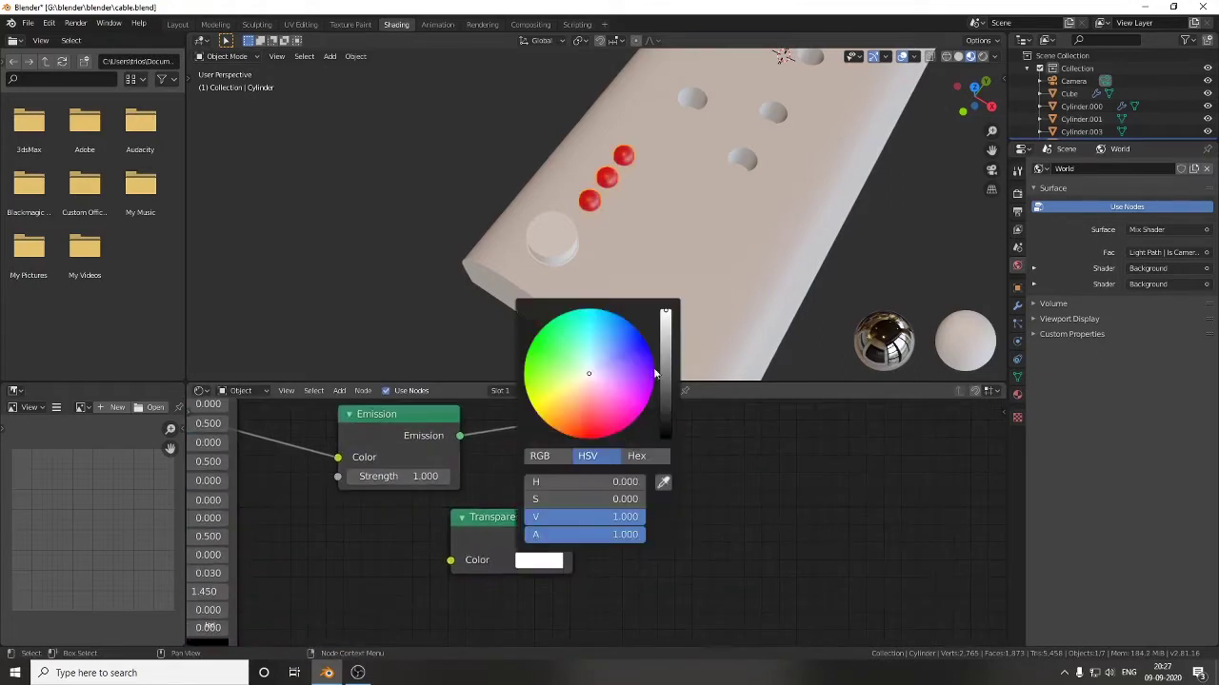
left_click(539, 560)
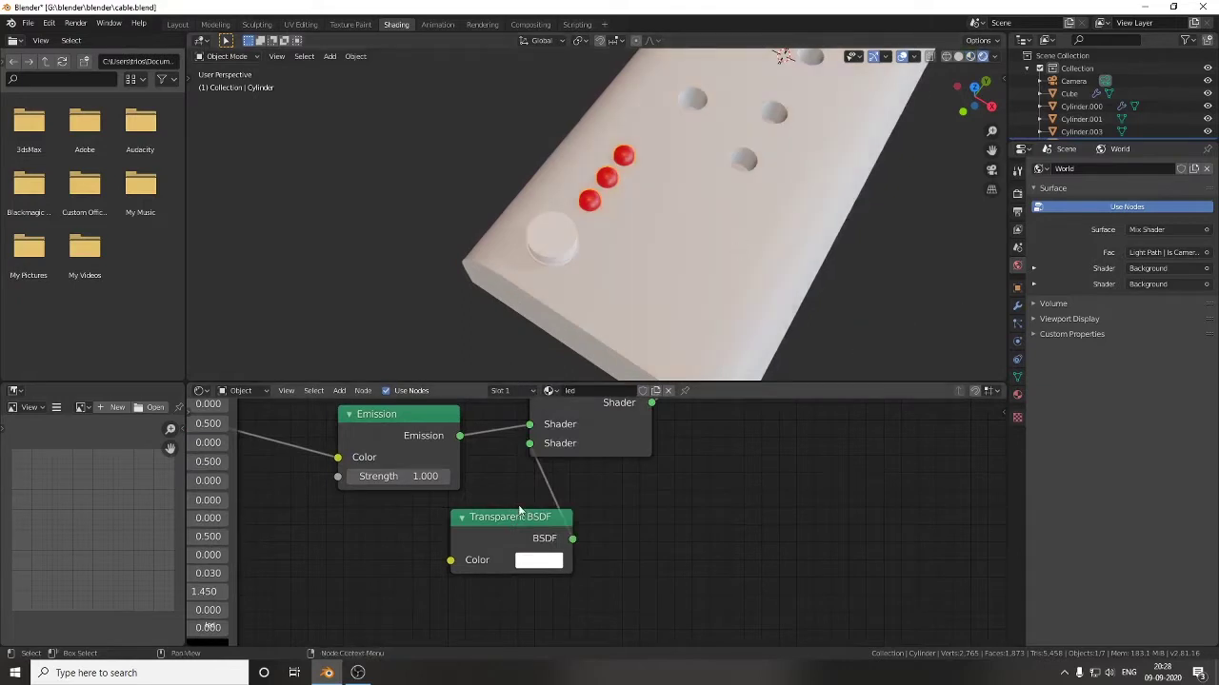
Switch the render engine to Cycles.
left_click(1016, 193)
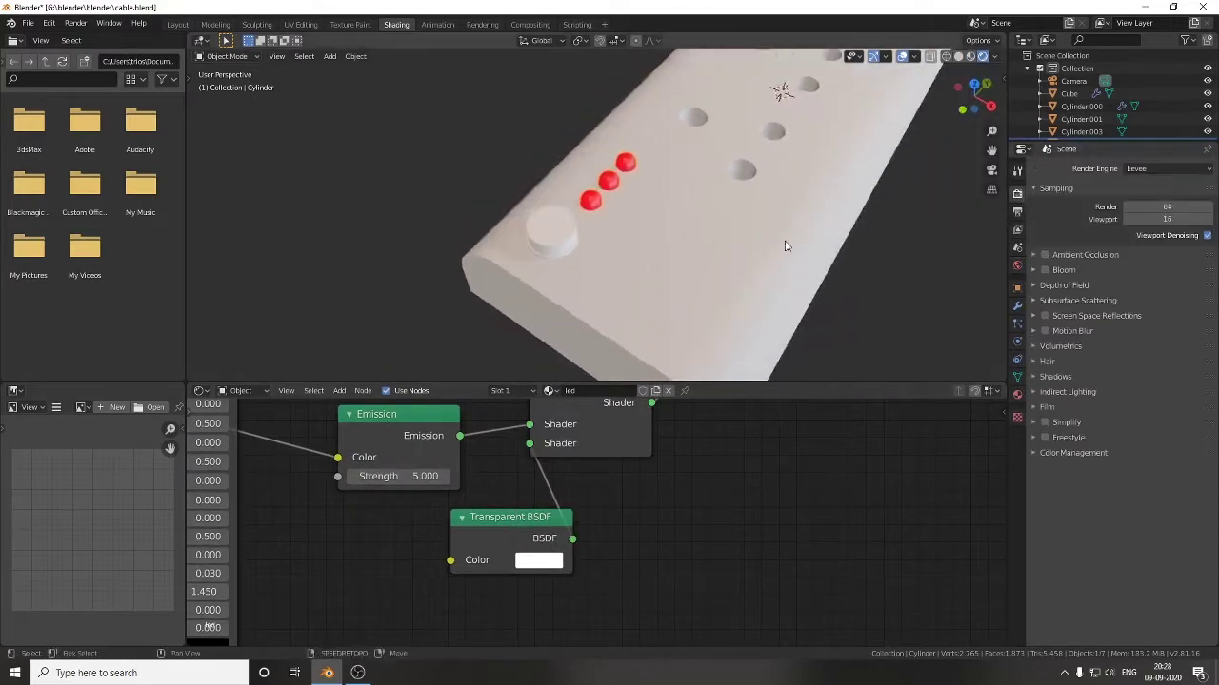
left_click(983, 55)
middle_click_drag(191, 471, 506, 494)
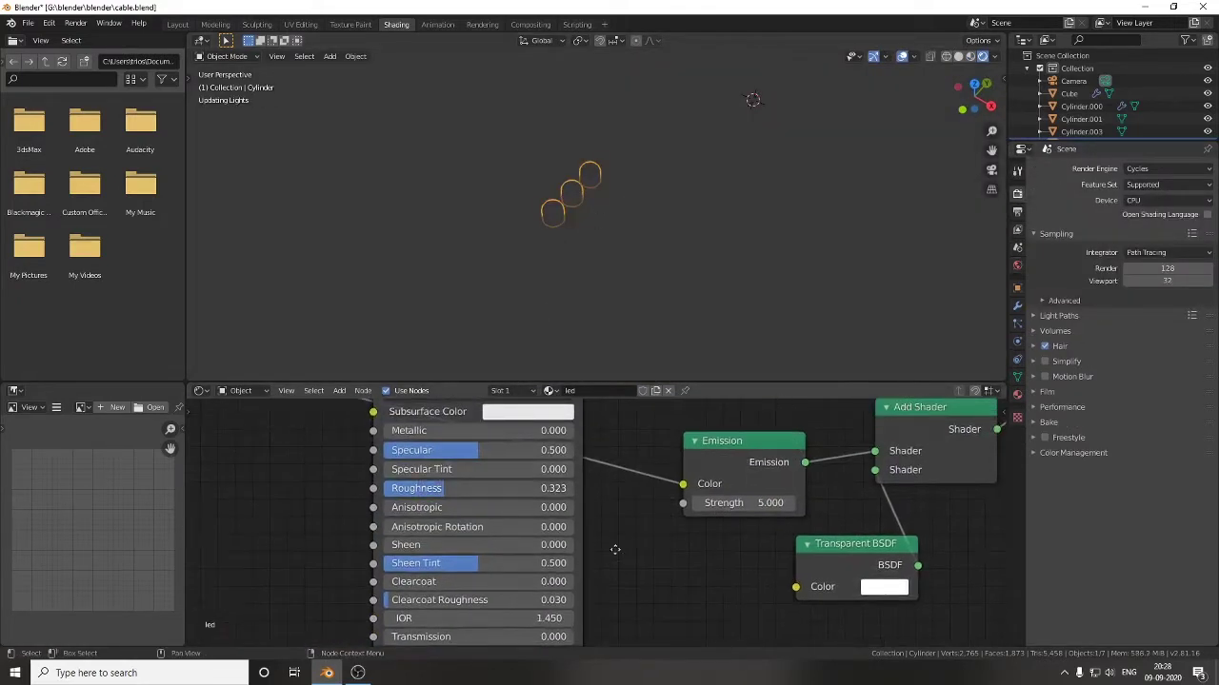
left_click(666, 247)
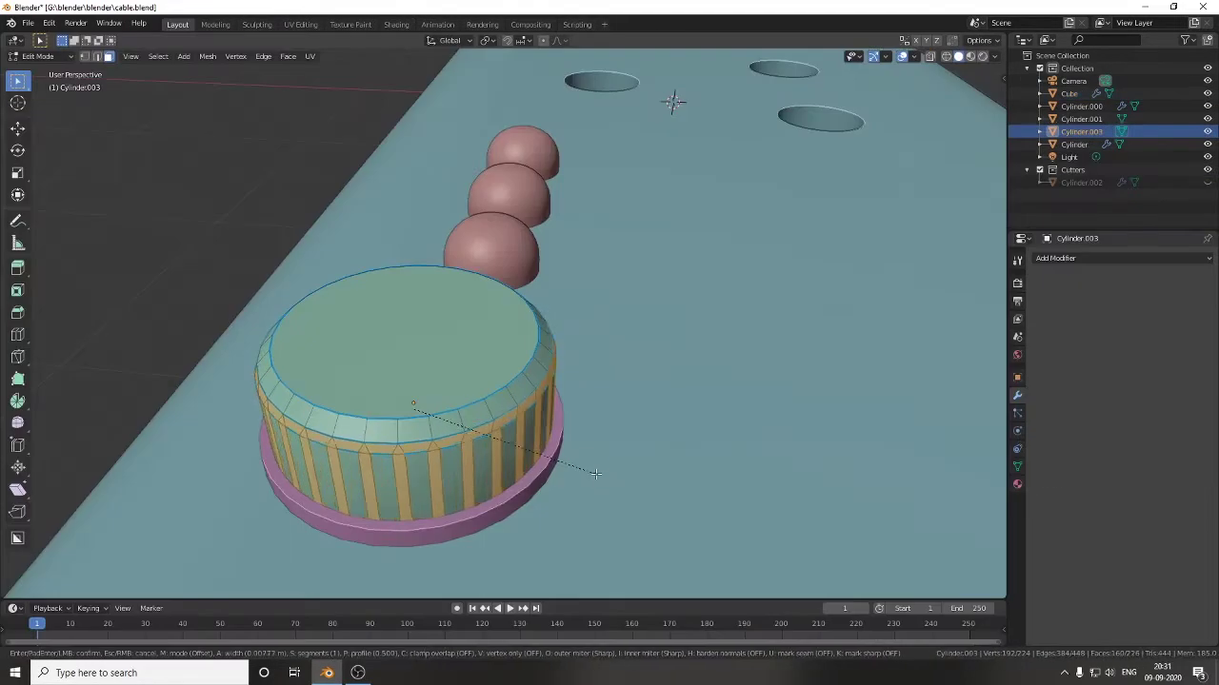
key("Escape")
Inset the knob's top face and give it a 0.011 m depth.
key("i")
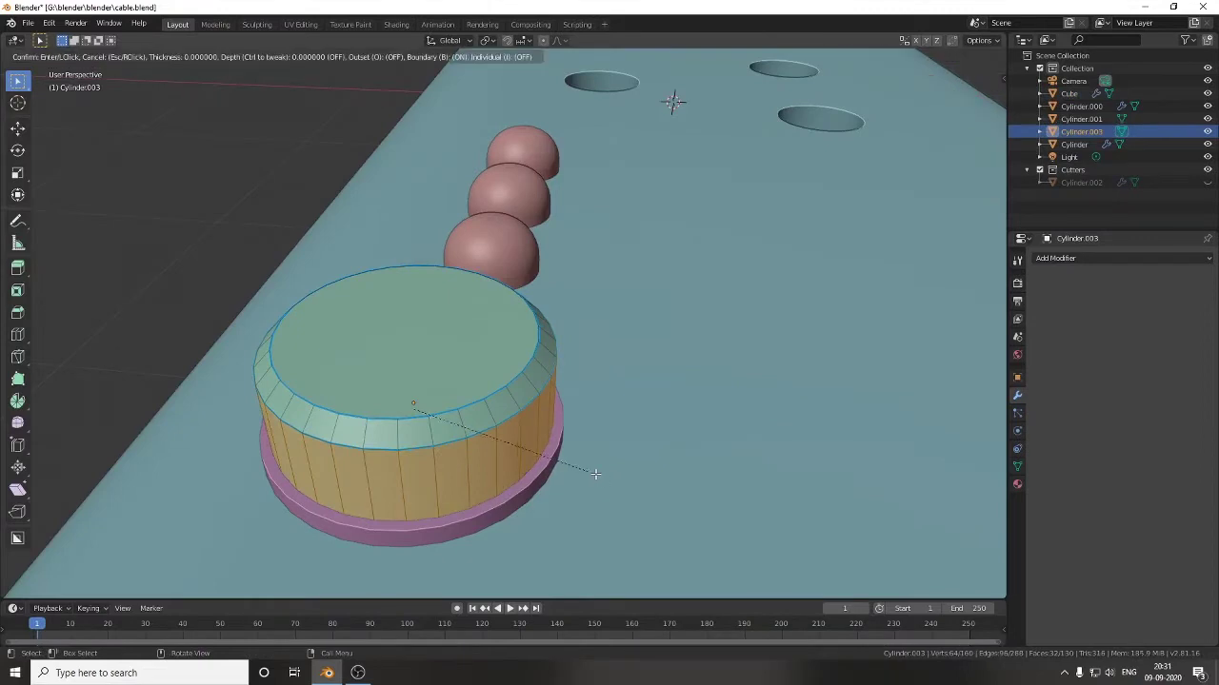
left_click(572, 464)
left_click(76, 589)
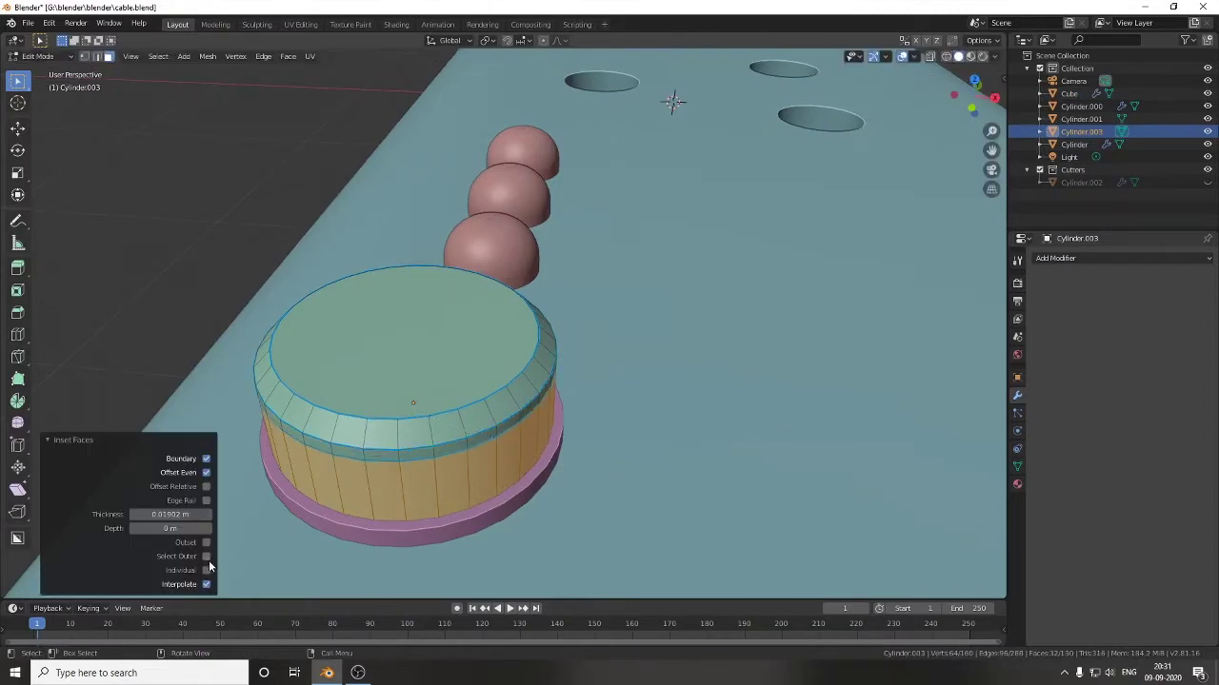
left_click_drag(169, 528, 191, 528)
Select the vertical edges around the knob's side and bevel them.
left_click(168, 298)
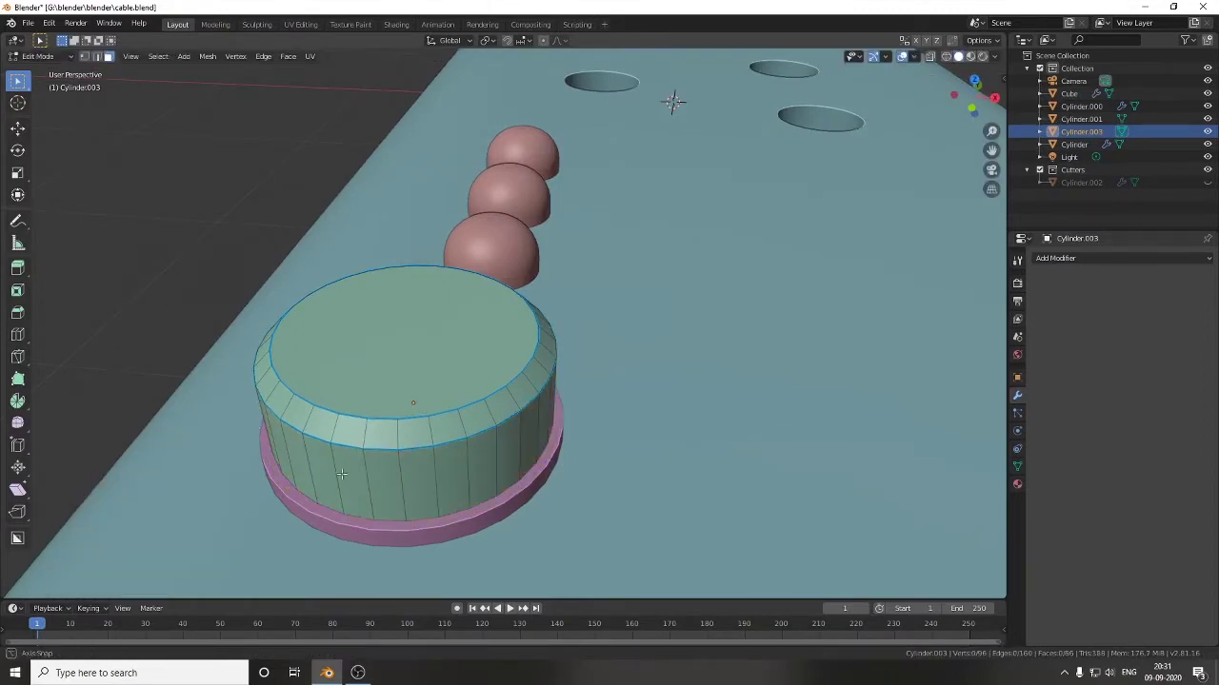
key("2")
middle_click_drag(167, 298, 340, 466)
left_click(373, 472, "alt")
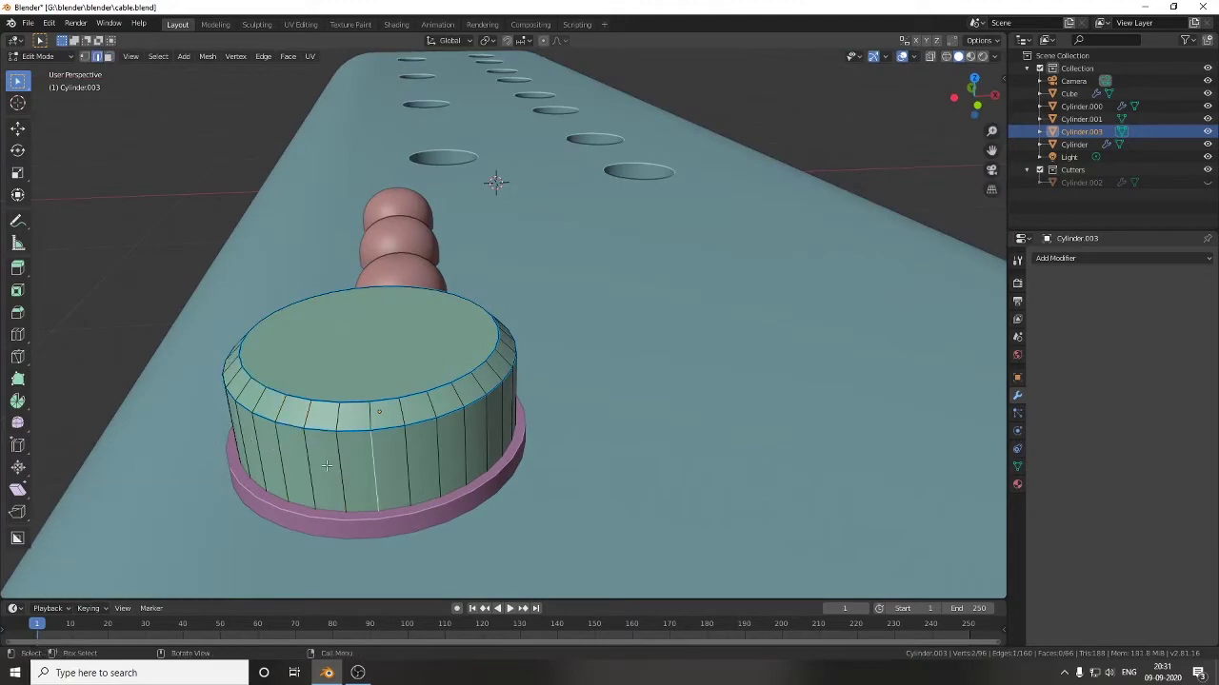
key("KP_Decimal")
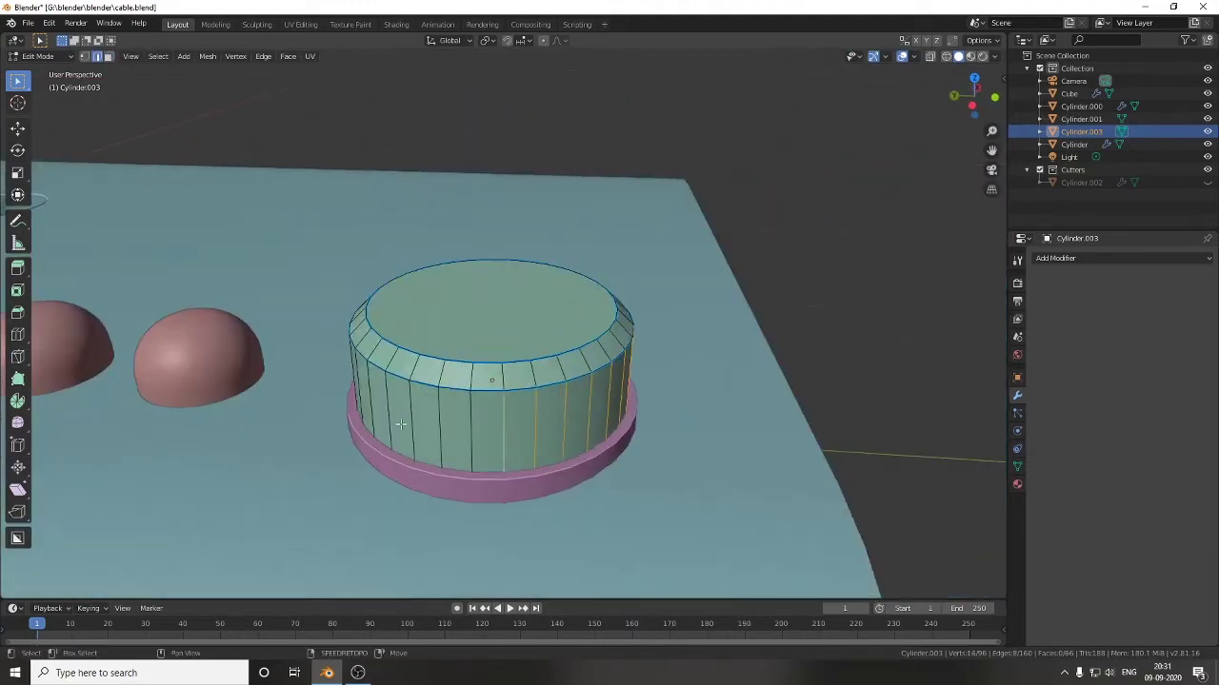
middle_click_drag(469, 454, 250, 419, "alt")
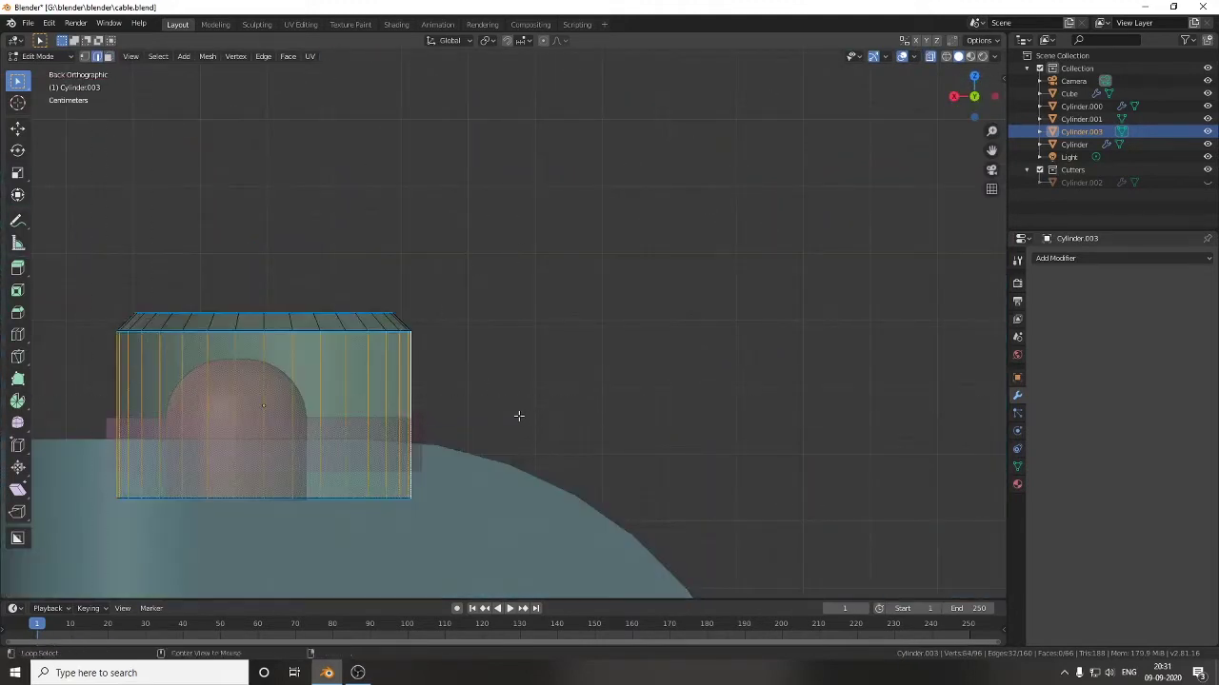
middle_click_drag(519, 416, 476, 419)
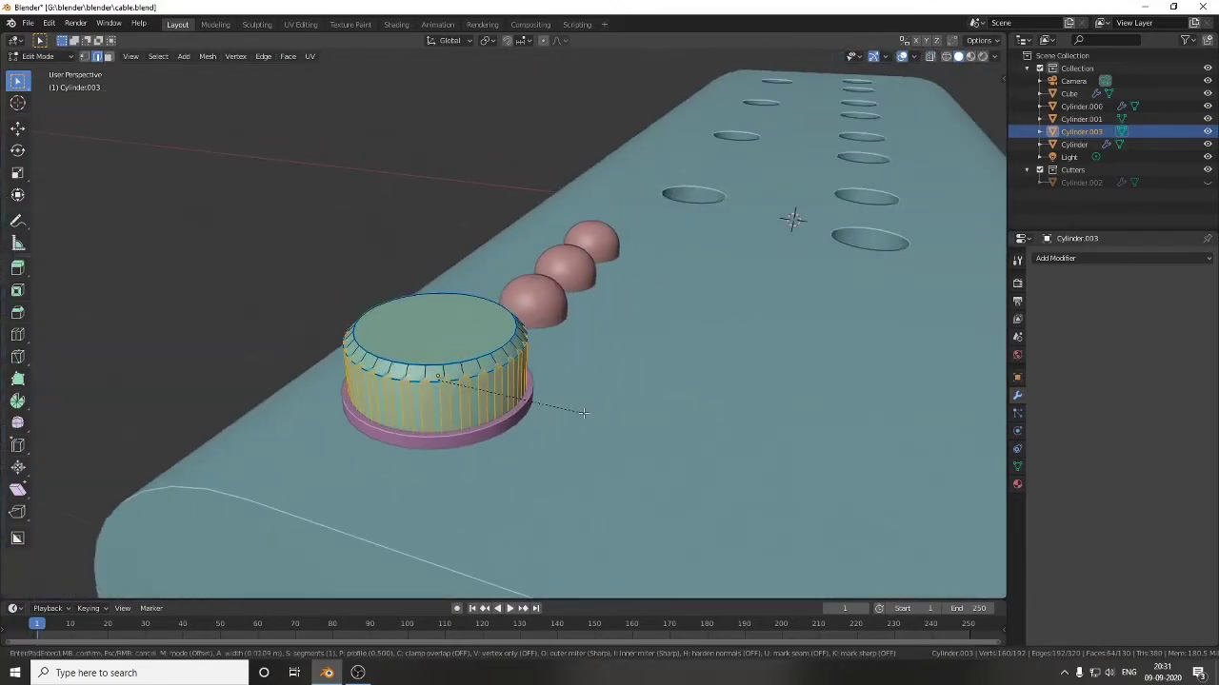
left_click(583, 412)
scroll(505, 412, "up", 2)
left_click(637, 467)
Extrude the bevelled strips along their normals into raised ribs and leave Edit Mode.
middle_click_drag(637, 467, 629, 400)
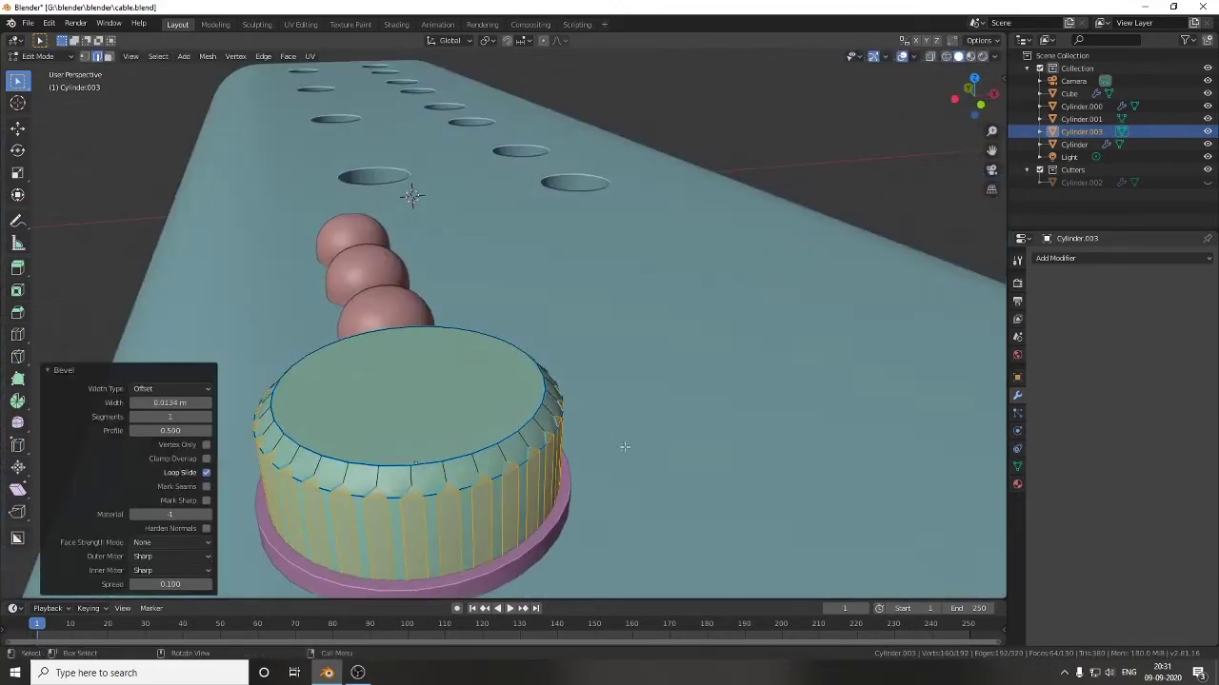
key("alt+e")
left_click(628, 397)
left_click(665, 412)
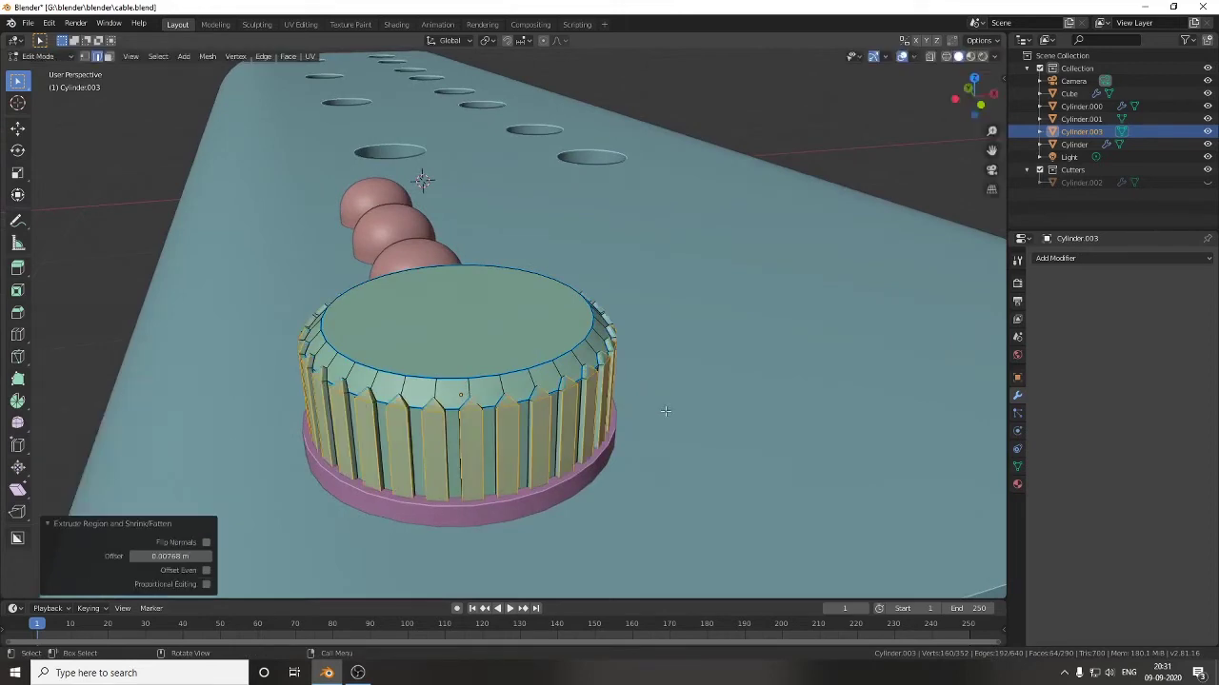
left_click(673, 412)
key("Tab")
Sharpen the knob with a Hard Ops Csharpen bevel modifier.
key("q")
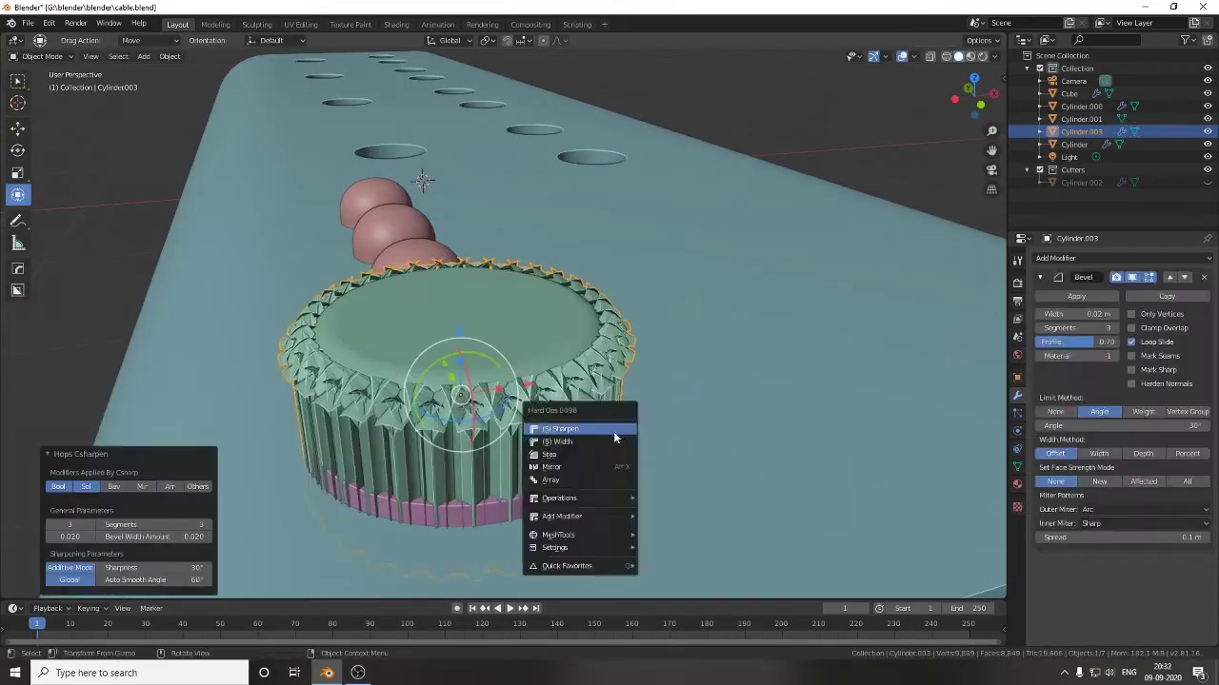
left_click(619, 433)
left_click(647, 436)
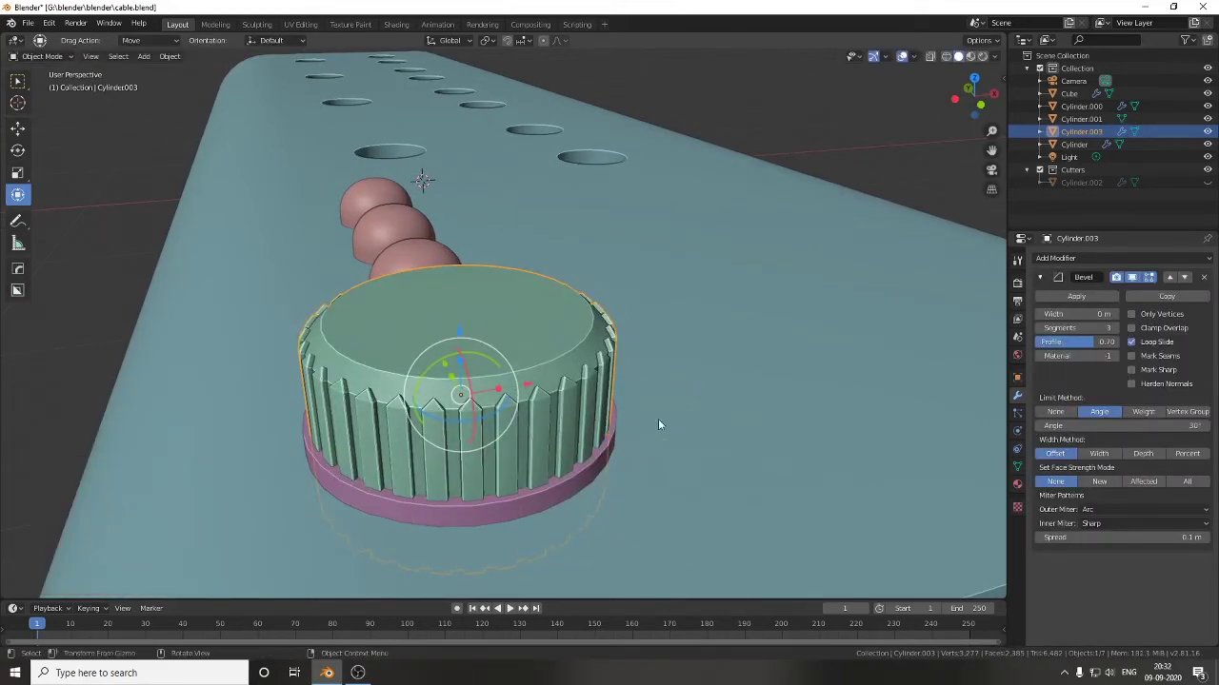
scroll(824, 249, "down", 5)
key("KP_Decimal")
Inset the knob's top face twice and lower it along Z into a dish.
key("Tab")
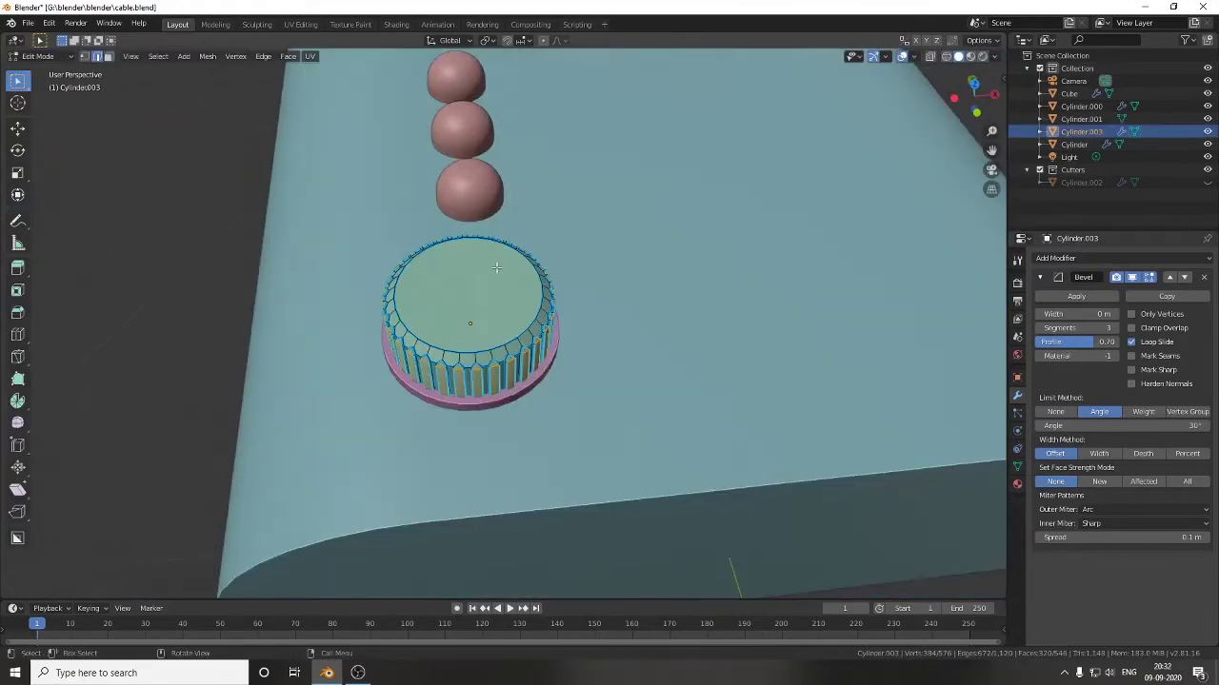
scroll(494, 292, "up", 3)
left_click(494, 293)
scroll(679, 373, "up", 2)
left_click(670, 371)
middle_click_drag(670, 371, 693, 341)
key("i")
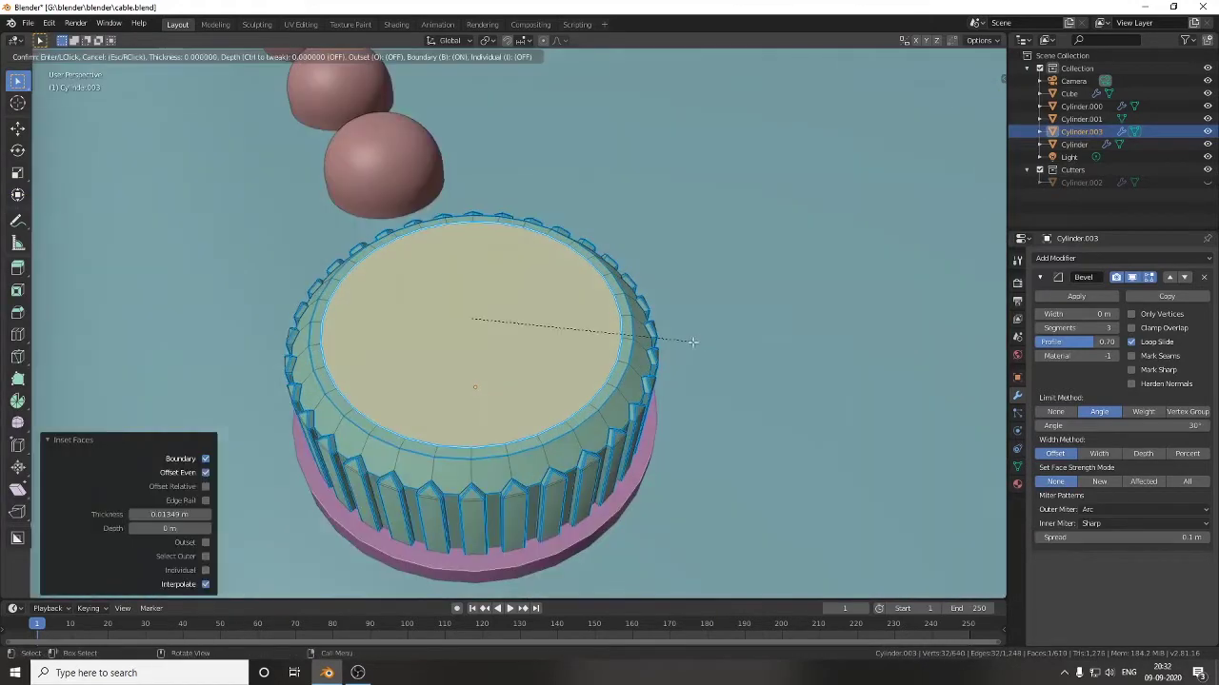
key("g")
key("z")
left_click(575, 368)
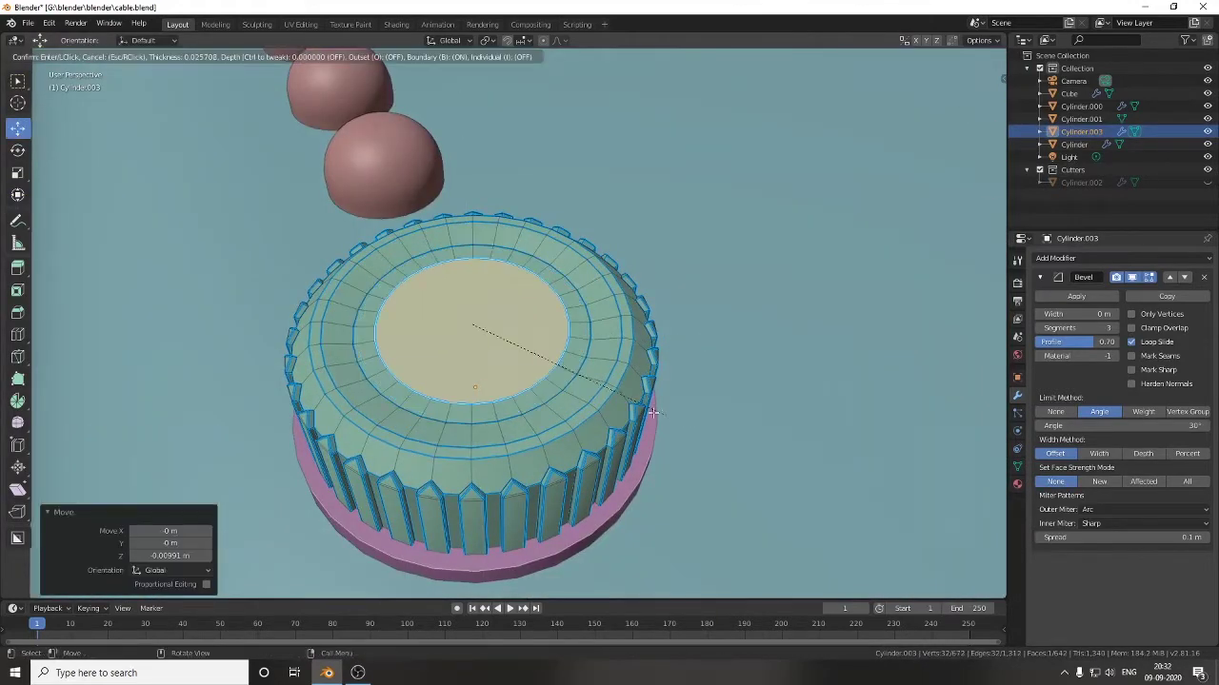
left_click(653, 411)
Bevel the dish rim and return to Object Mode.
middle_click_drag(471, 291, 390, 322)
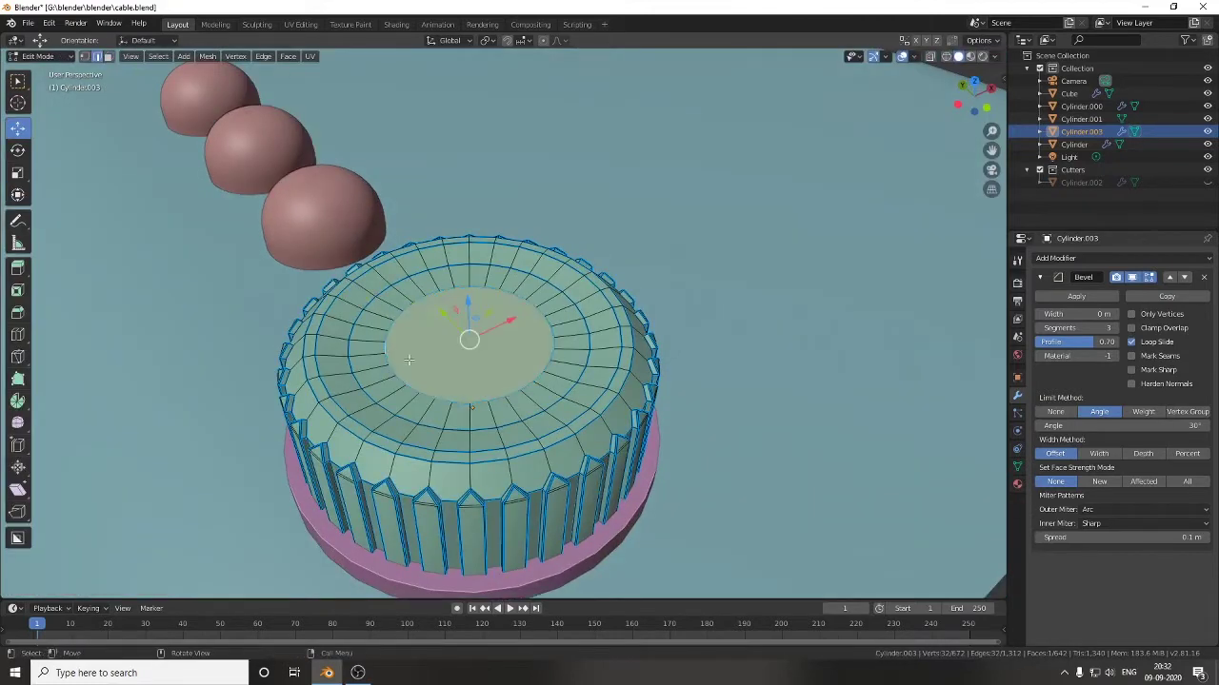
left_click(351, 364)
key("ctrl+b")
left_click(583, 401)
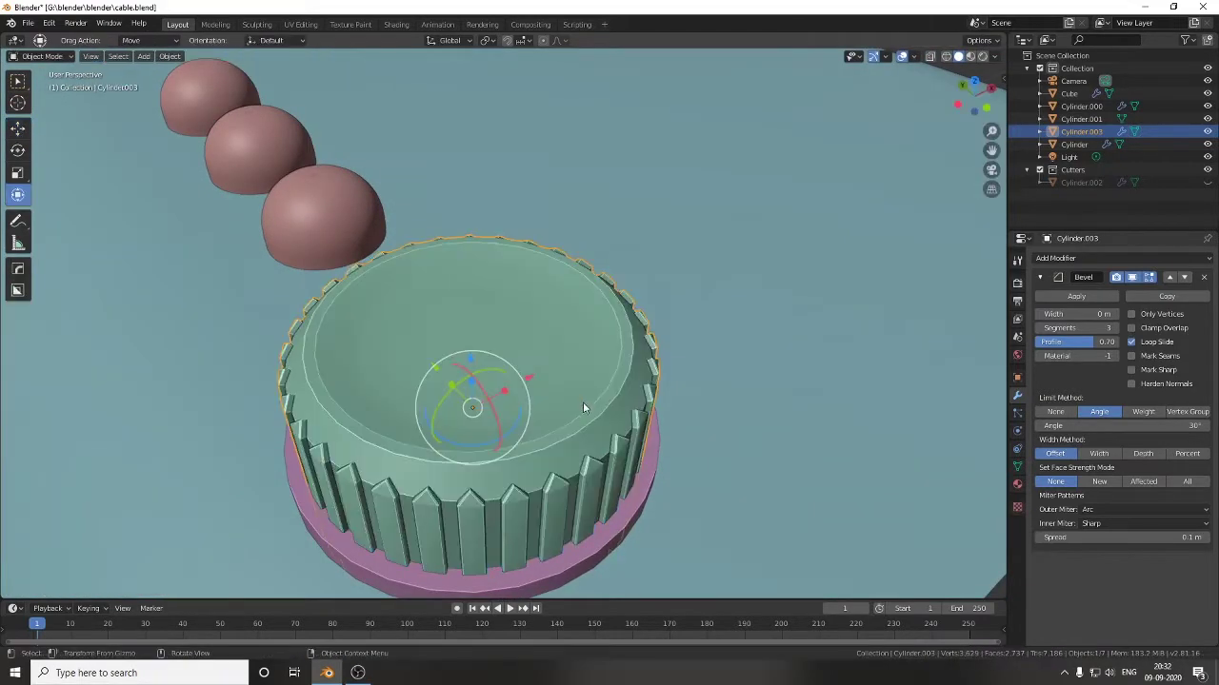
scroll(583, 402, "down", 5)
mouse_move(508, 348)
middle_mouse_down()
mouse_move(472, 348)
mouse_move(302, 273)
middle_mouse_up()
key("Tab")
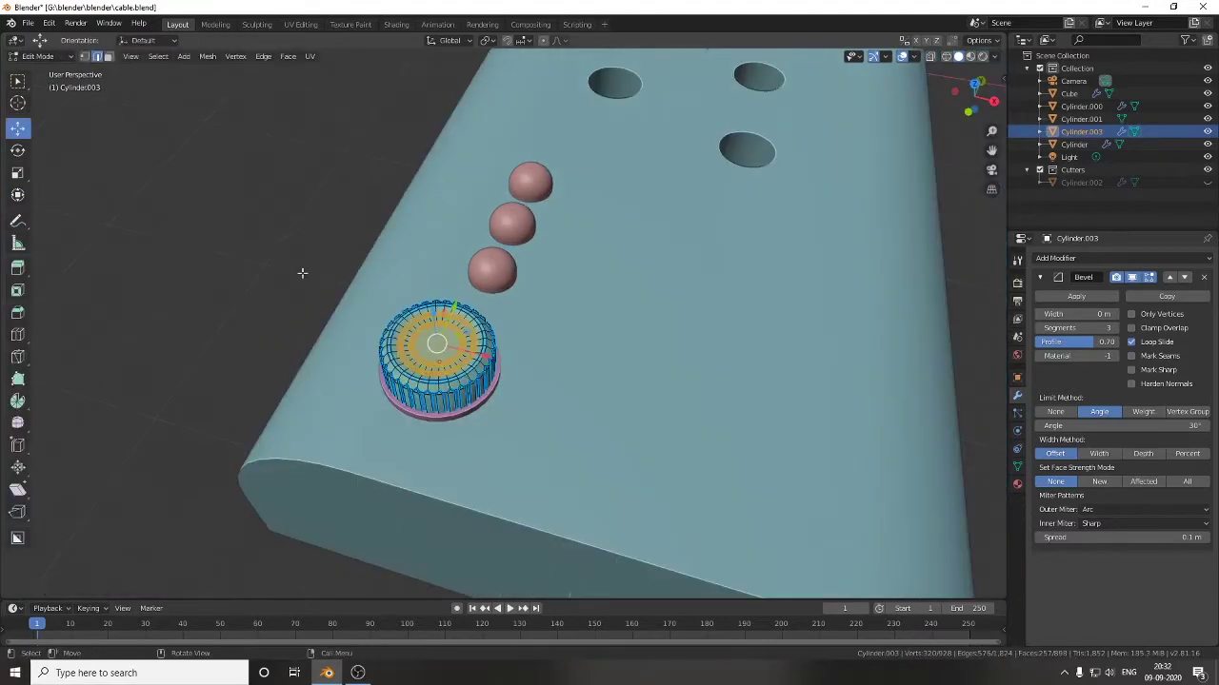
Look over the whole strip and save the file as cable.blend.
right_click(440, 329)
scroll(440, 330, "up", 3)
middle_click_drag(290, 327, 544, 299)
scroll(543, 299, "down", 5)
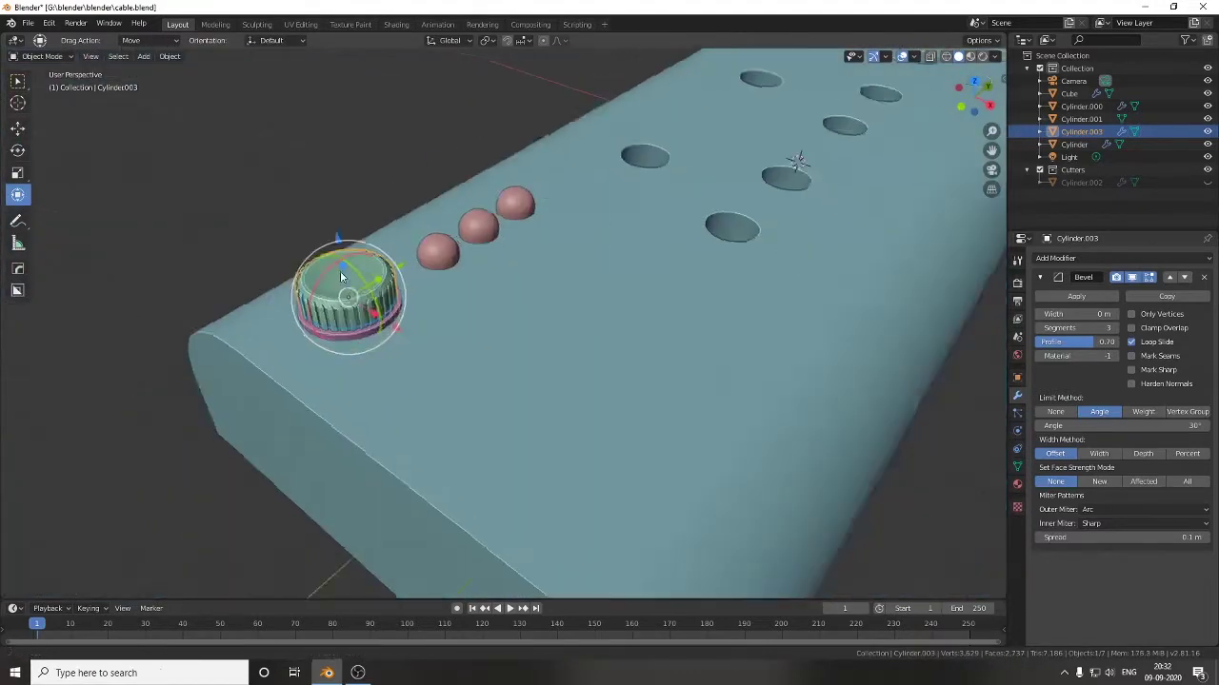
middle_click_drag(340, 270, 333, 324)
scroll(384, 332, "up", 3)
key("ctrl+s")
scroll(386, 338, "down", 3)
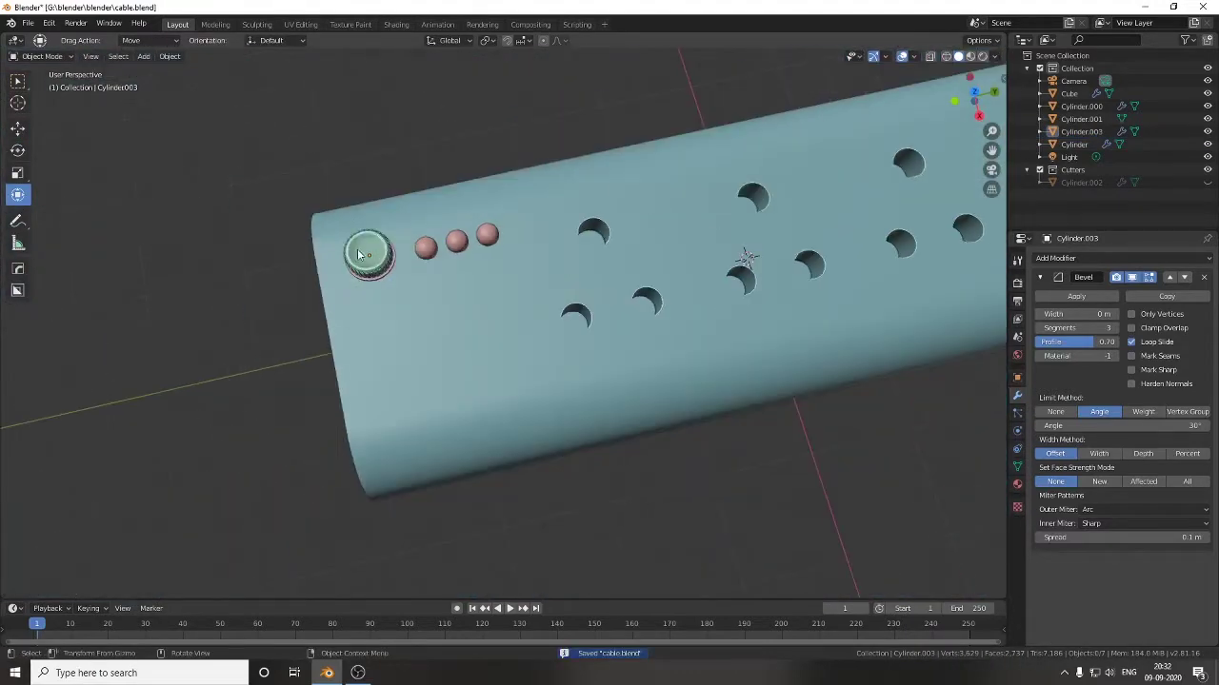
left_click(396, 24)
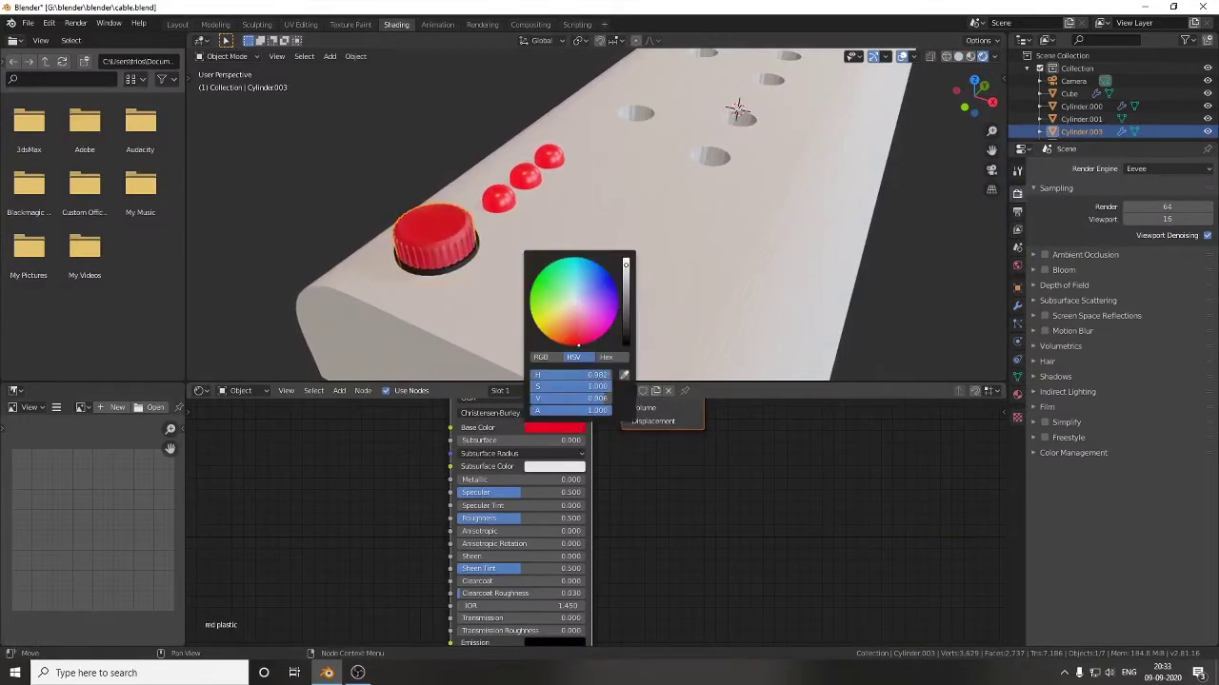
Set the render engine to Cycles.
scroll(550, 514, "down", 2)
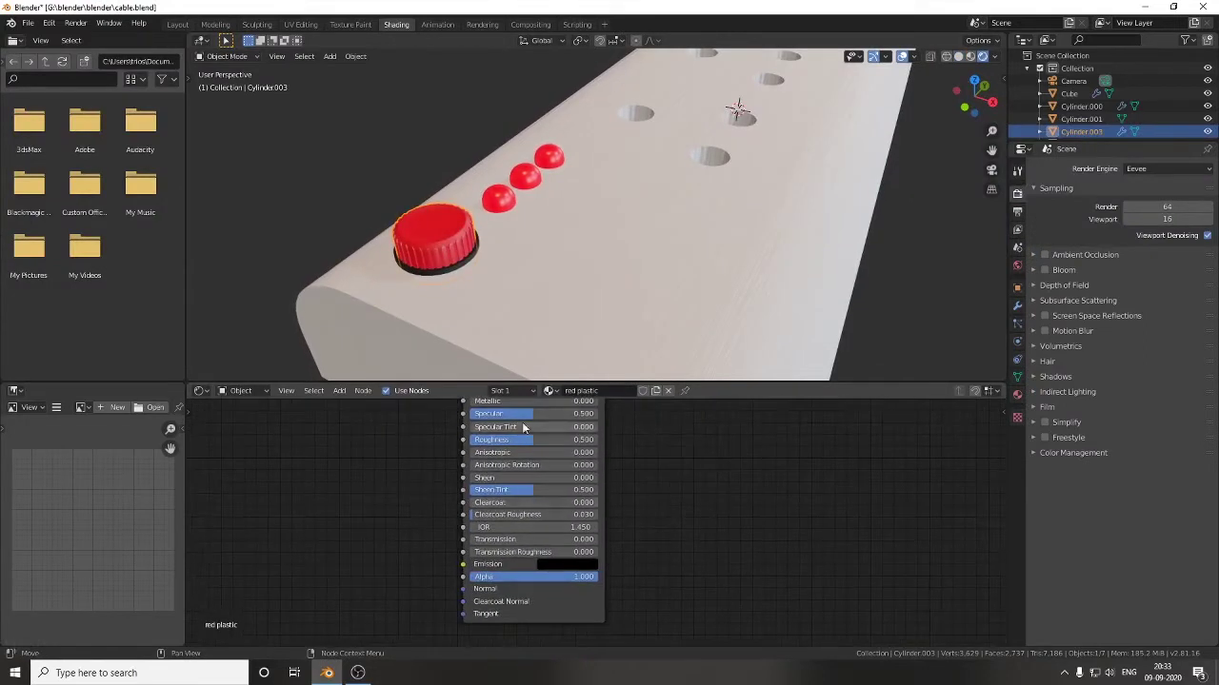
mouse_move(877, 309)
middle_mouse_down()
mouse_move(790, 255)
mouse_move(691, 295)
middle_mouse_up()
left_click(1133, 169)
left_click(1142, 215)
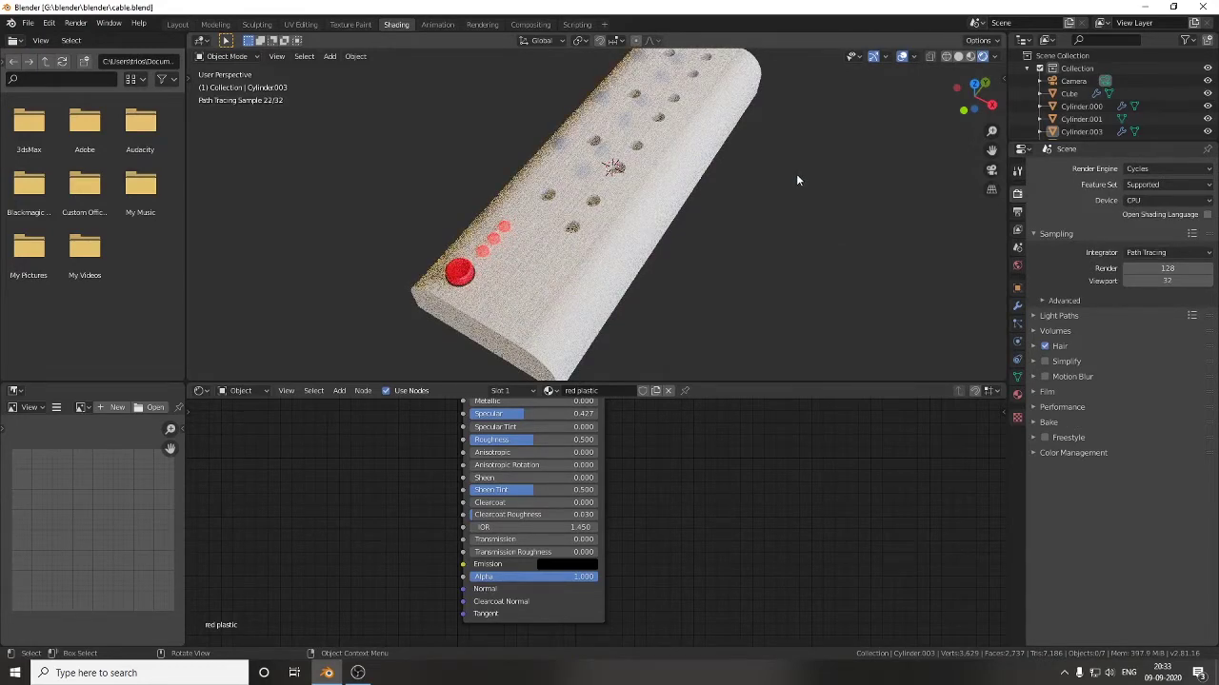
Open the viewport shading options and delete the selected object from the scene.
middle_click_drag(796, 173, 733, 219)
left_click(995, 56)
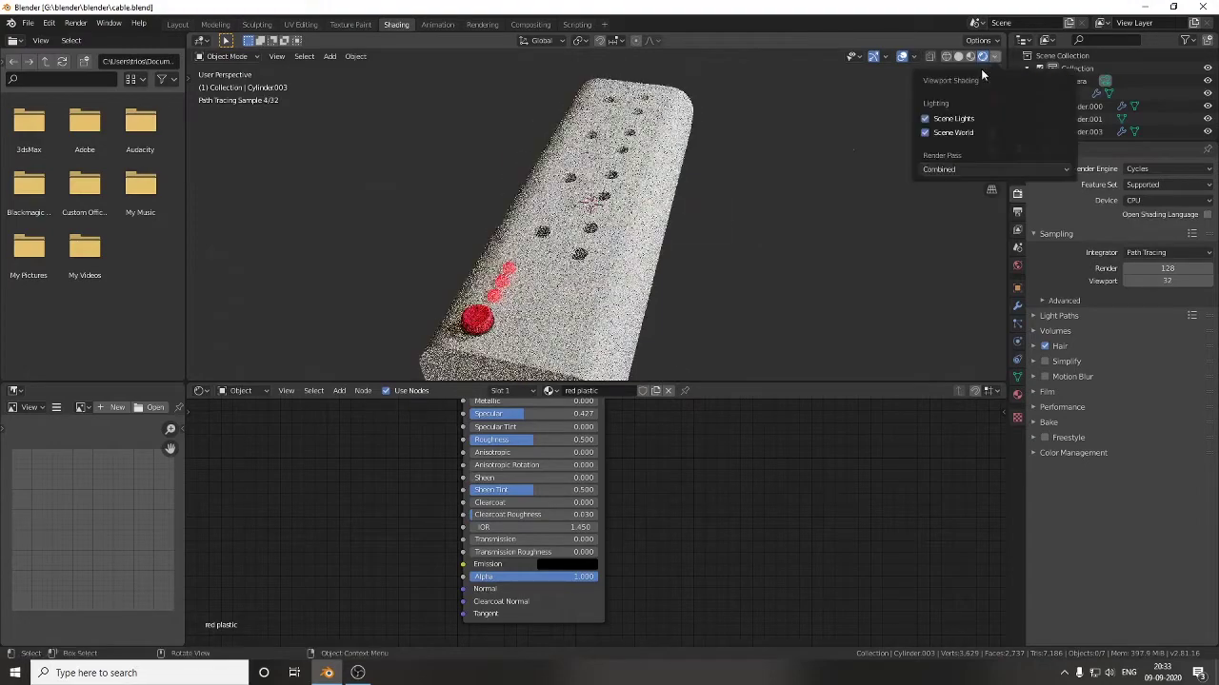
key("Delete")
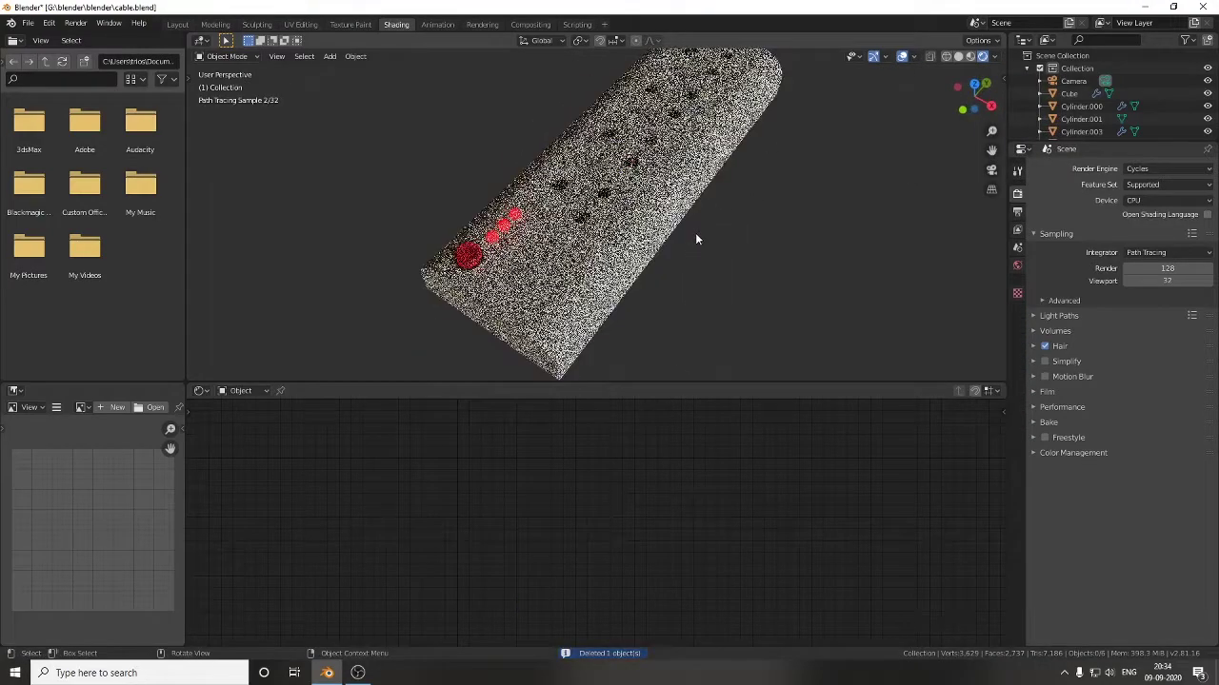
Select the strip body and inspect its plastic white material nodes in the preview.
left_click(656, 219)
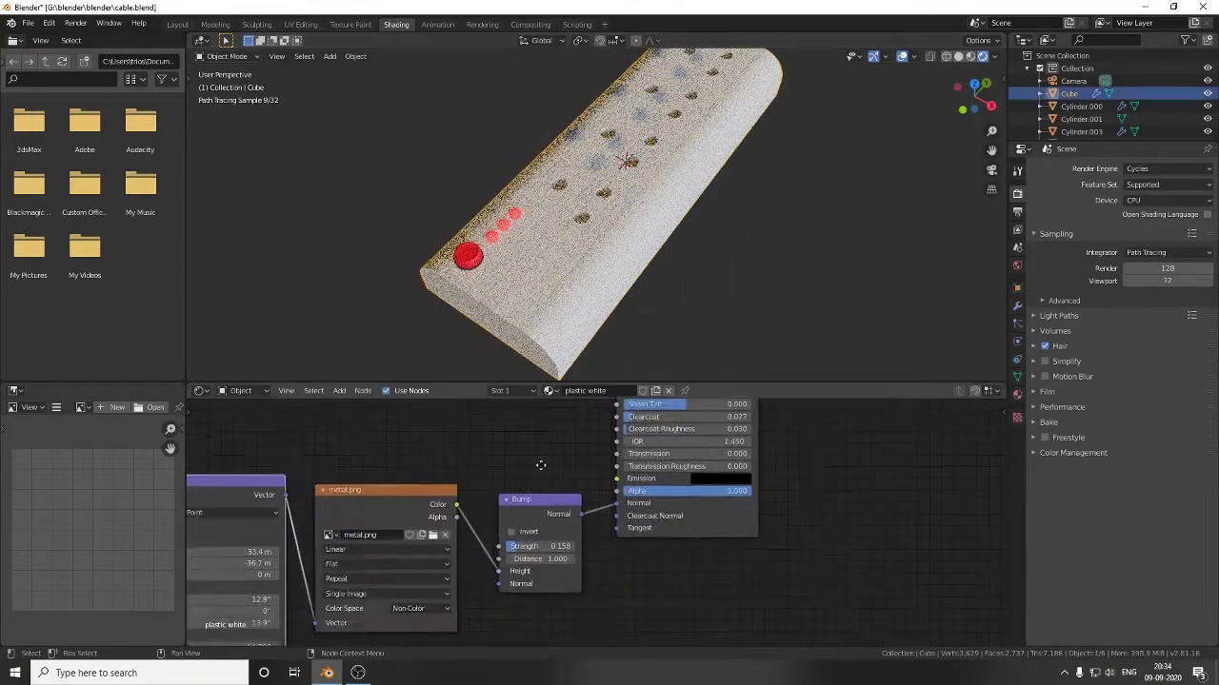
mouse_move(604, 471)
middle_mouse_down()
mouse_move(651, 480)
mouse_move(501, 499)
middle_mouse_up()
left_click(704, 267)
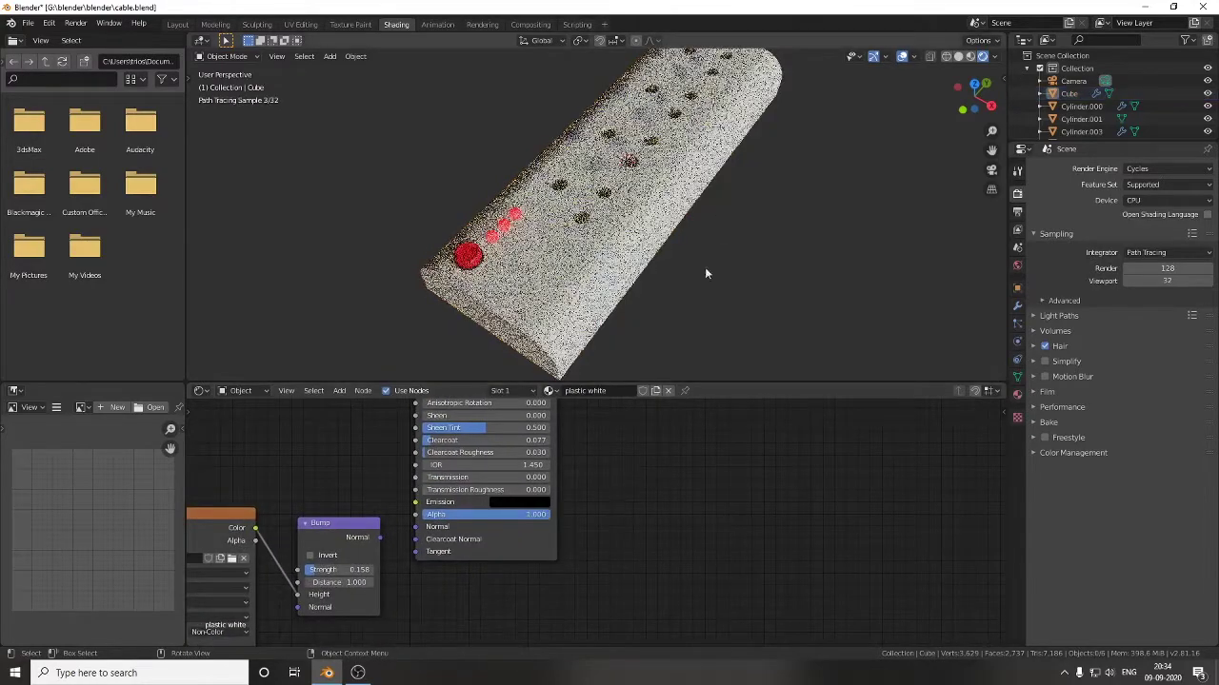
mouse_move(705, 267)
middle_mouse_down()
mouse_move(756, 210)
mouse_move(593, 228)
middle_mouse_up()
scroll(593, 208, "down", 3)
left_click(592, 209)
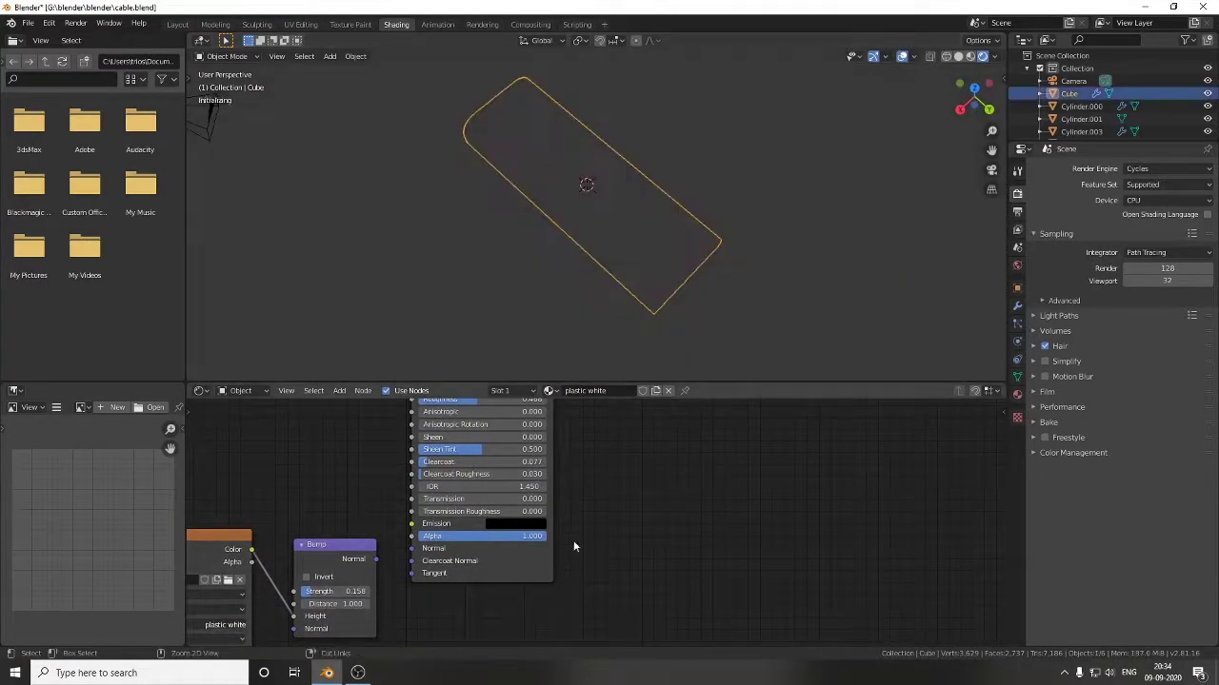
middle_click_drag(690, 516, 711, 523)
middle_click_drag(647, 228, 671, 218)
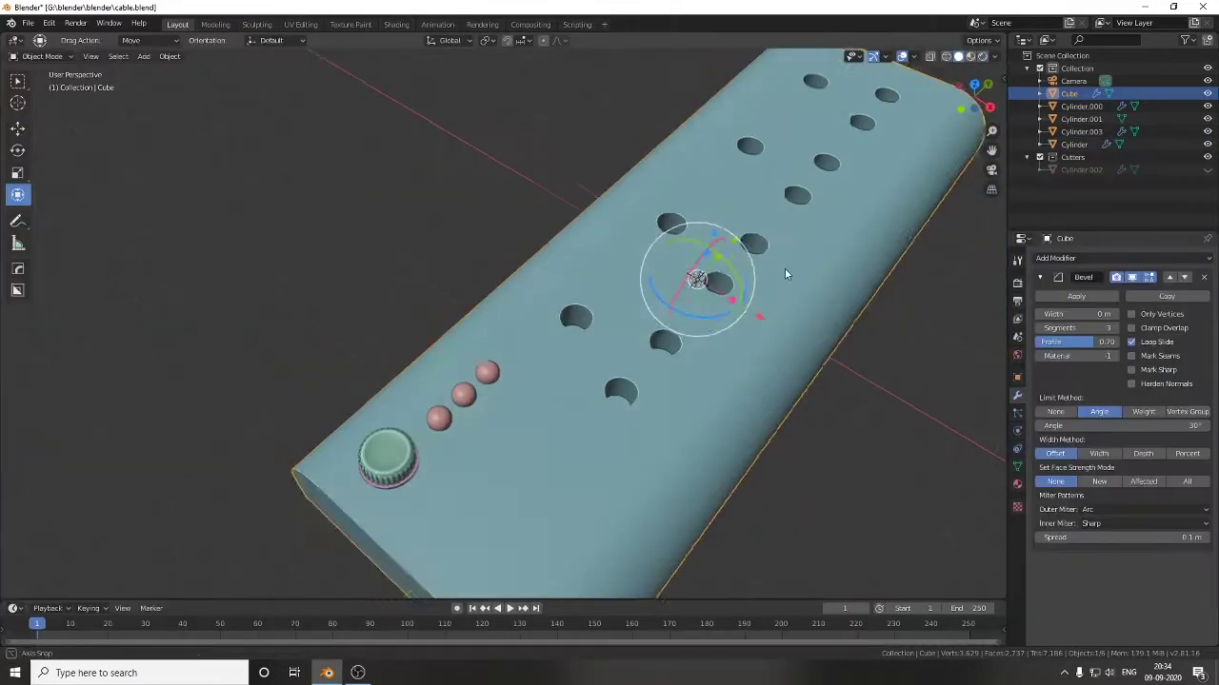
Delete the socket-hole cutter object from the strip.
mouse_move(784, 268)
middle_mouse_down()
mouse_move(577, 346)
mouse_move(671, 338)
middle_mouse_up()
left_click(455, 398)
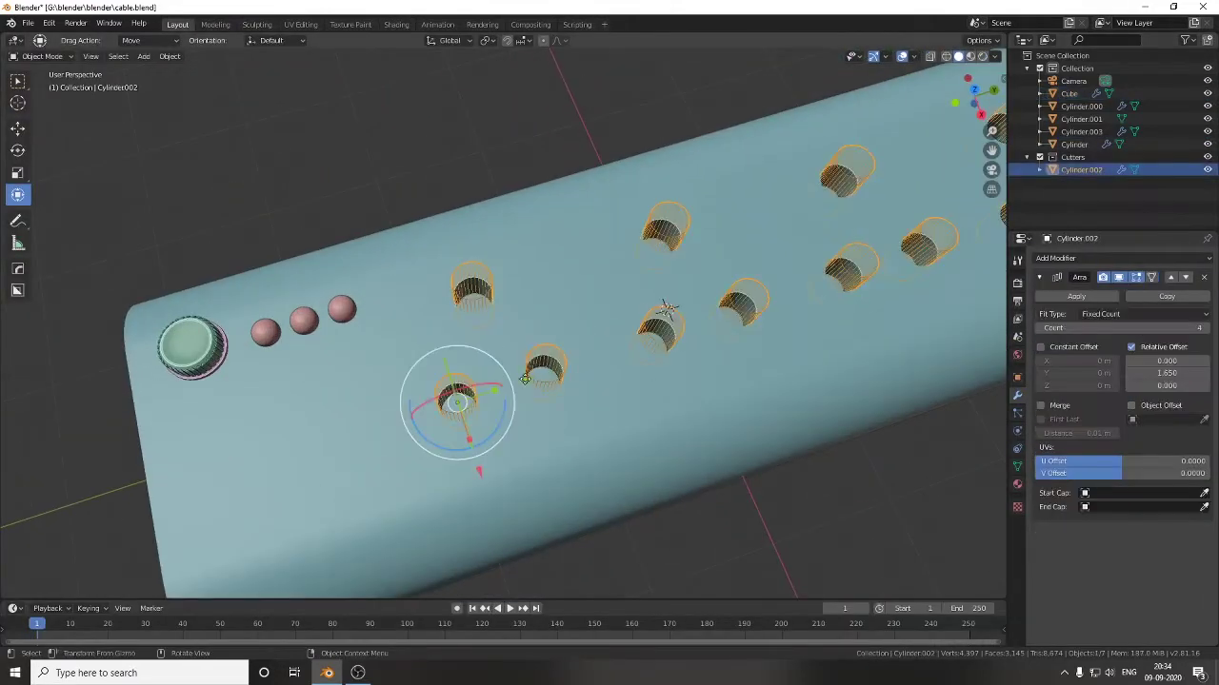
mouse_move(455, 398)
middle_mouse_down()
mouse_move(664, 339)
mouse_move(586, 319)
middle_mouse_up()
key("Delete")
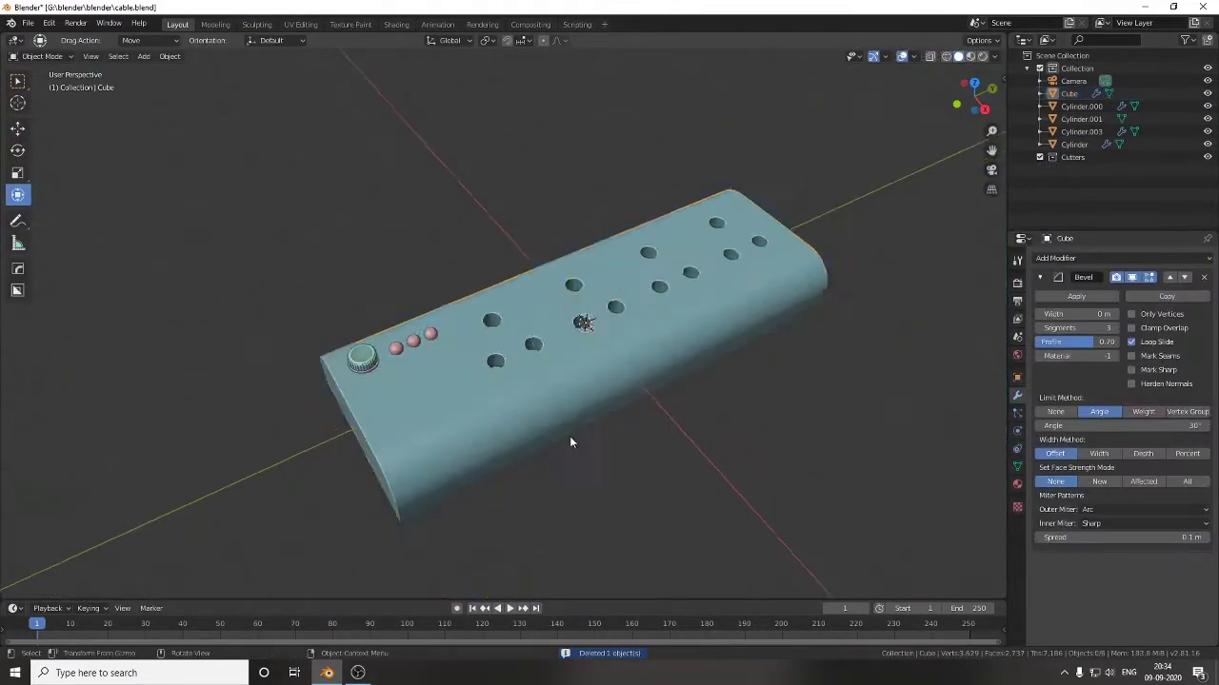
Add a cube, shrink it, and position it beside the knob in top view along X and Y.
key("shift+a")
left_click(562, 404)
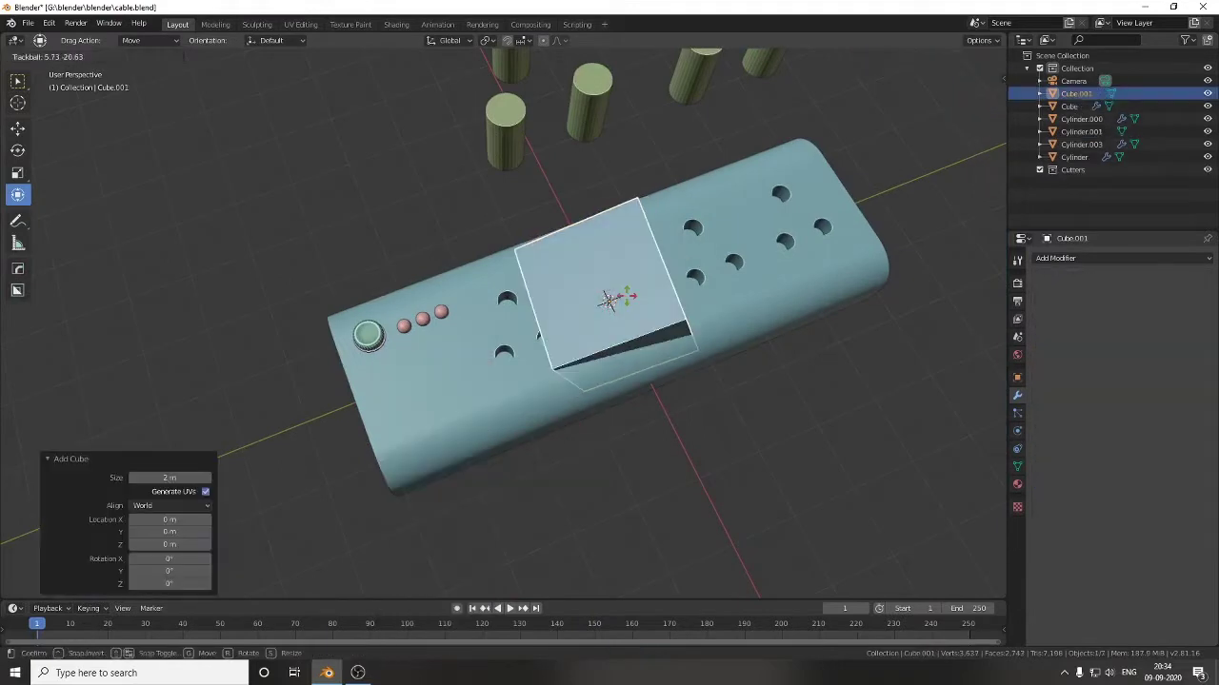
key("s")
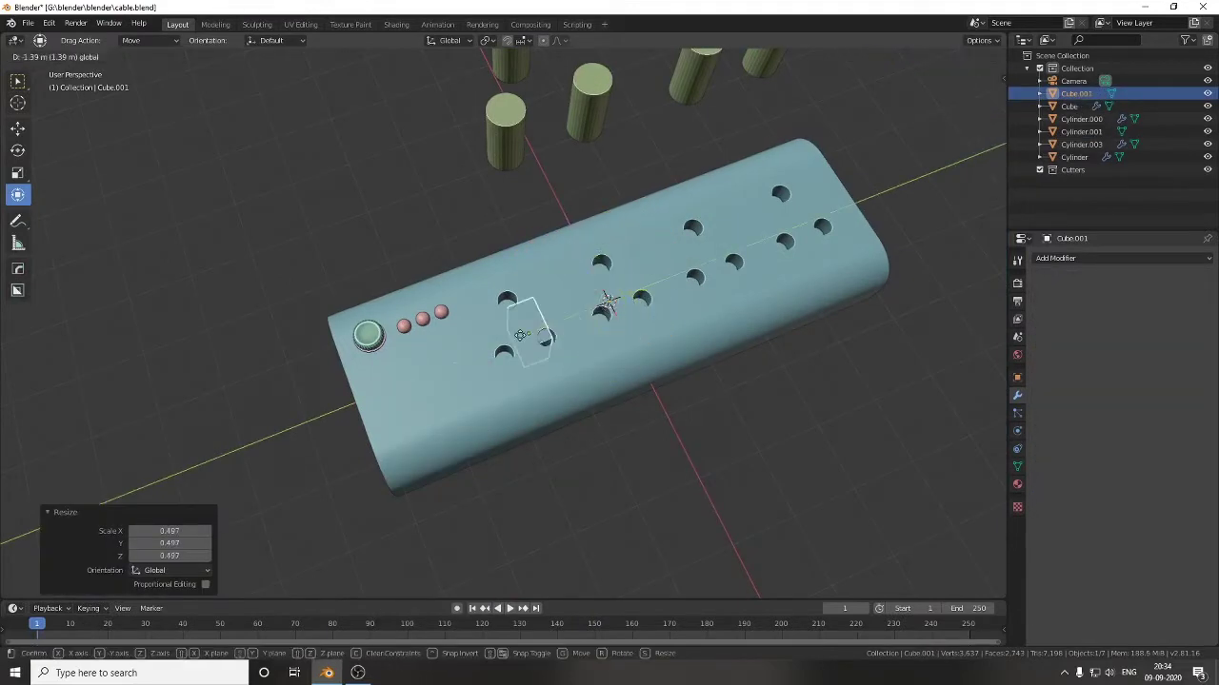
key("KP_7")
key("g")
key("x")
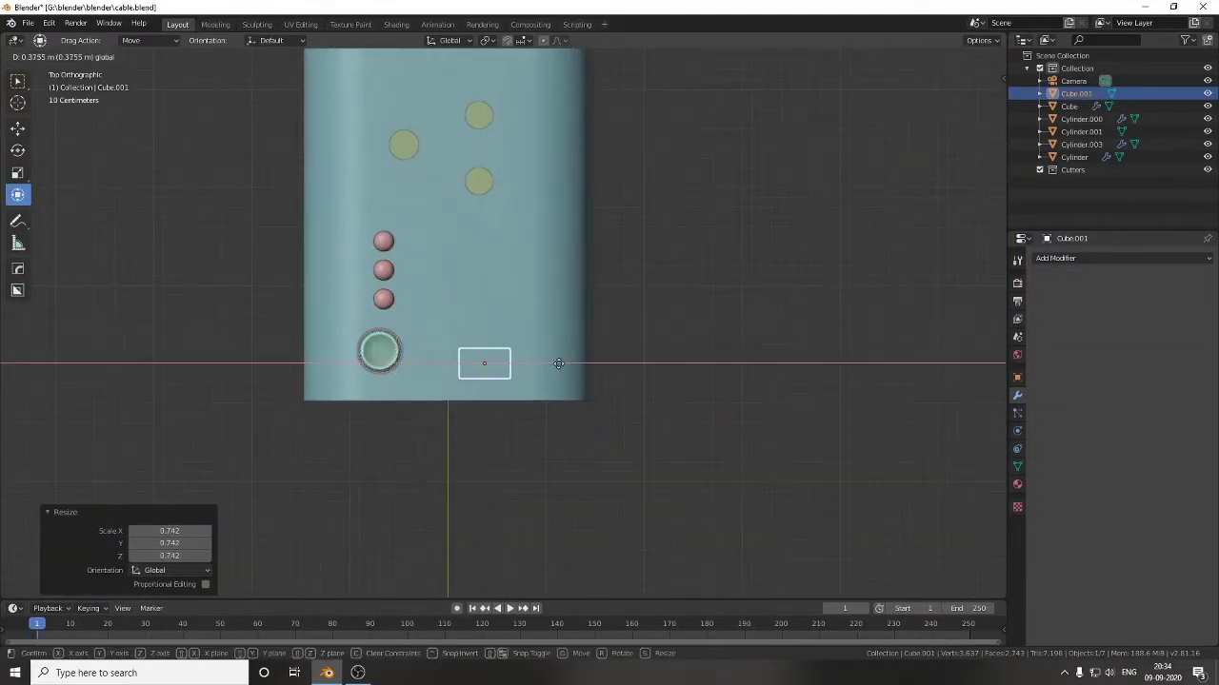
scroll(448, 397, "up", 2)
key("s")
key("y")
left_click(536, 393)
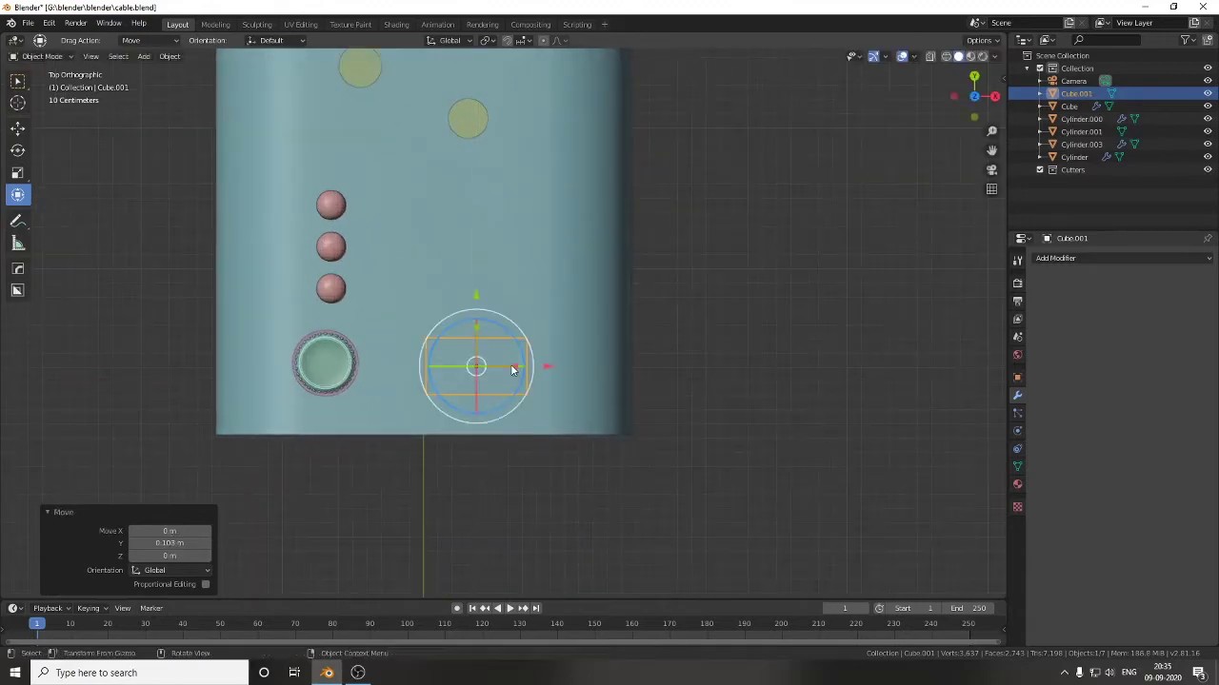
left_click(523, 366)
Lower the block onto the strip's top, resize it into a thin slab, and enter Edit Mode.
middle_click_drag(523, 366, 499, 343)
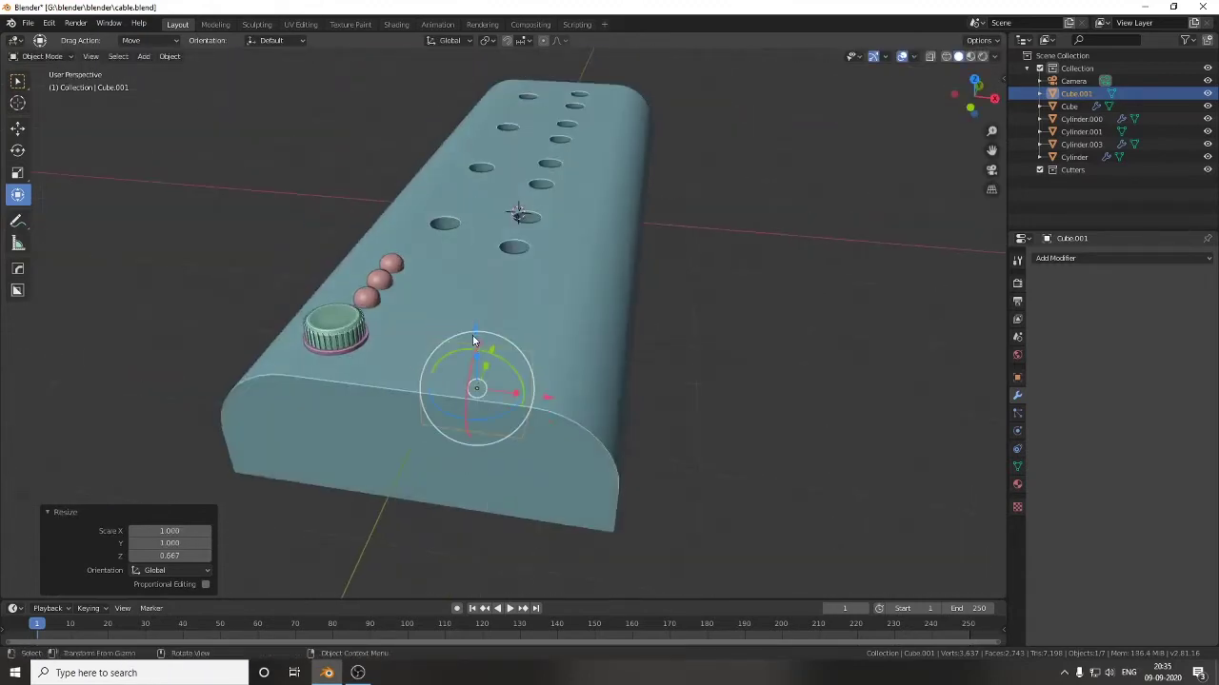
left_click(476, 321)
mouse_move(562, 409)
middle_mouse_down()
mouse_move(551, 291)
mouse_move(549, 321)
middle_mouse_up()
key("s")
left_click(590, 359)
key("Tab")
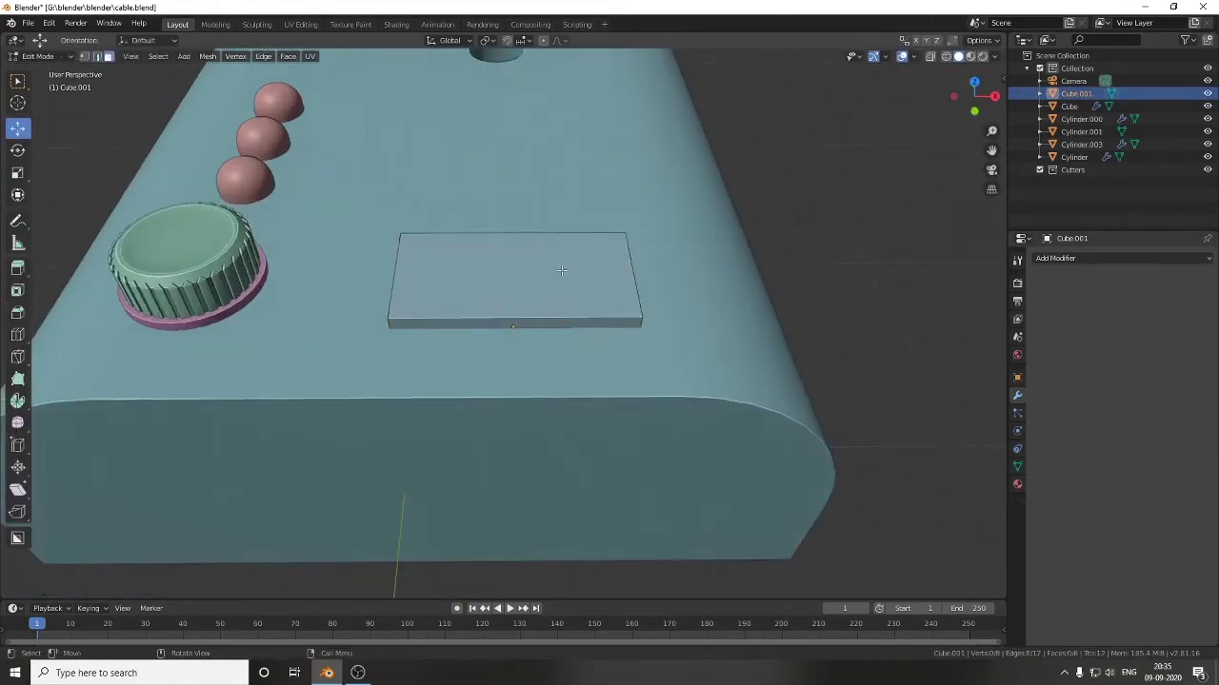
Inset the block's top face to form a rim and extrude it upward.
left_click(560, 270)
key("i")
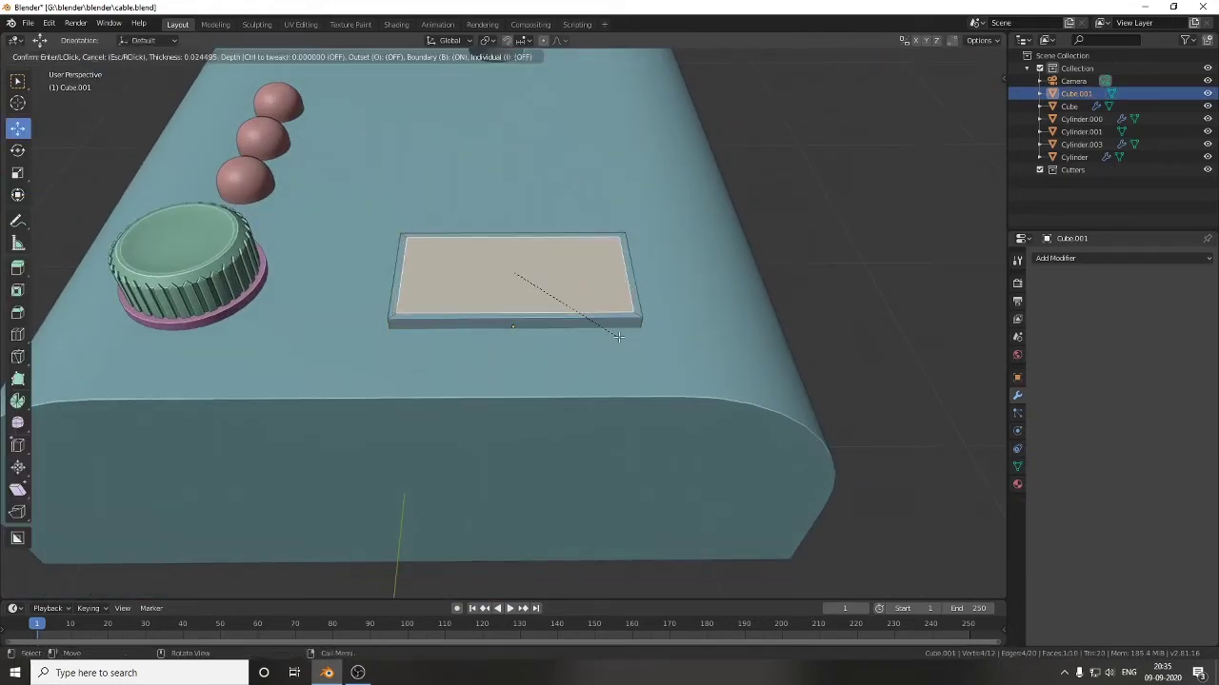
left_click(619, 337)
scroll(623, 326, "up", 2)
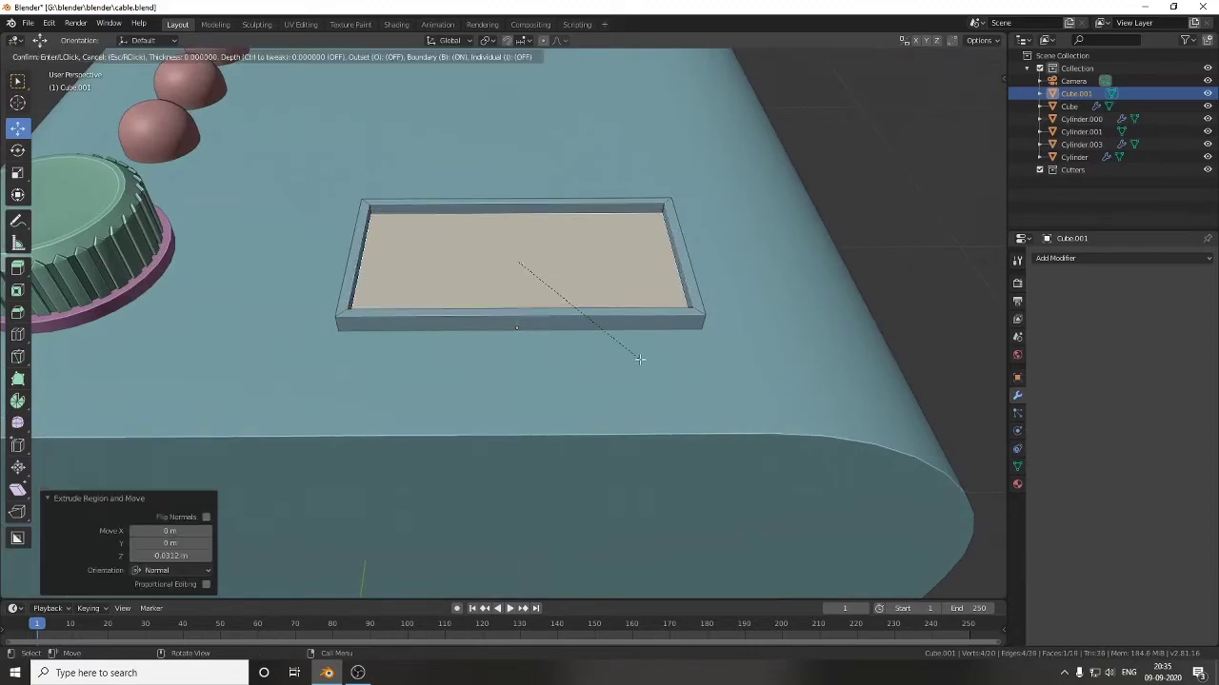
key("e")
left_click(596, 335)
Add a centred loop cut and lower one top edge to slant the switch top.
mouse_move(596, 335)
middle_mouse_down()
mouse_move(572, 295)
mouse_move(378, 303)
middle_mouse_up()
left_click(522, 270)
right_click(521, 270)
left_click(678, 201)
mouse_move(555, 220)
middle_mouse_down()
mouse_move(677, 200)
mouse_move(628, 181)
mouse_move(577, 123)
mouse_move(437, 288)
middle_mouse_up()
left_click(691, 228)
left_click(575, 131)
Bevel the edge, then sharpen the switch edges with HardOps Csharpen.
key("ctrl+b")
left_click(573, 130)
left_click(573, 131)
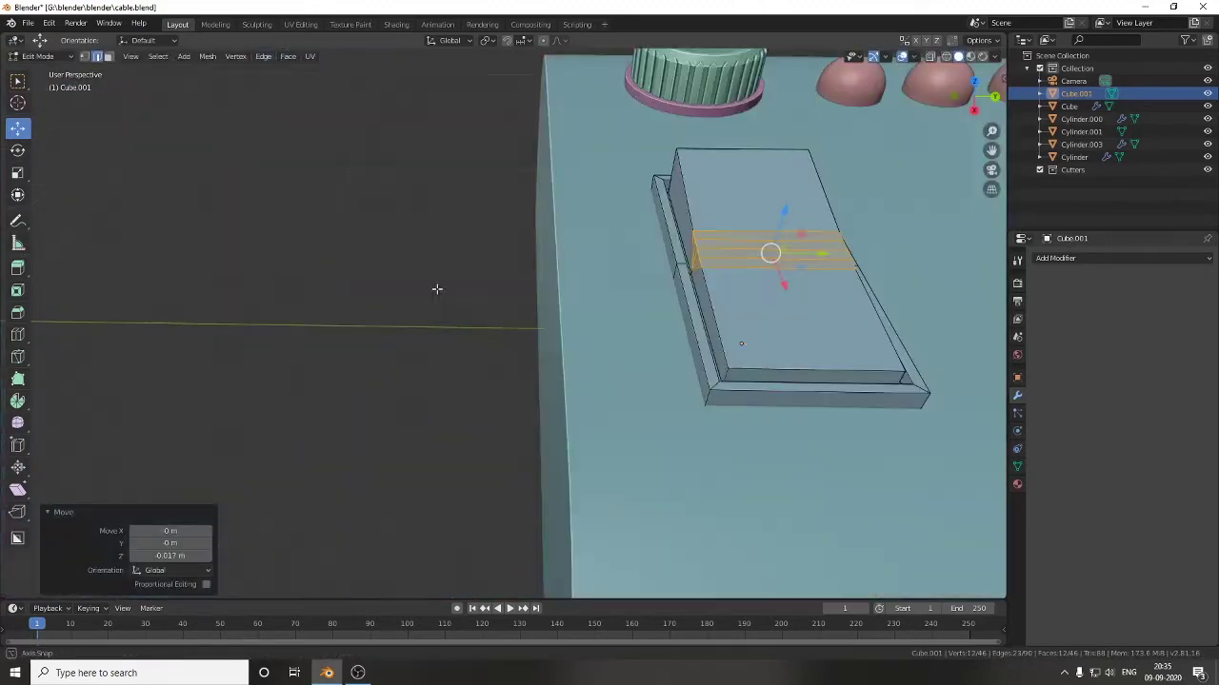
middle_click_drag(816, 334, 751, 324)
key("Tab")
key("q")
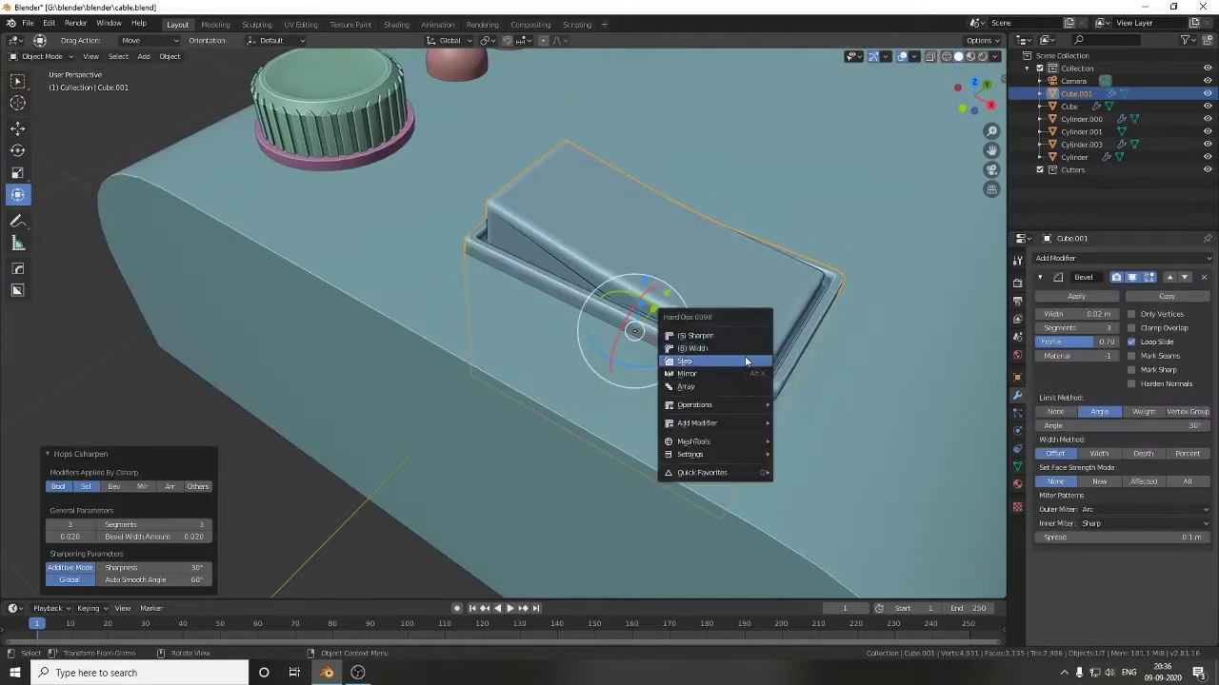
left_click(751, 356)
left_click(785, 352)
Raise the switch top and flatten the switch vertically along Z.
mouse_move(700, 364)
middle_mouse_down()
mouse_move(512, 356)
mouse_move(538, 330)
mouse_move(715, 257)
middle_mouse_up()
key("Tab")
scroll(538, 330, "up", 5)
left_click(752, 217)
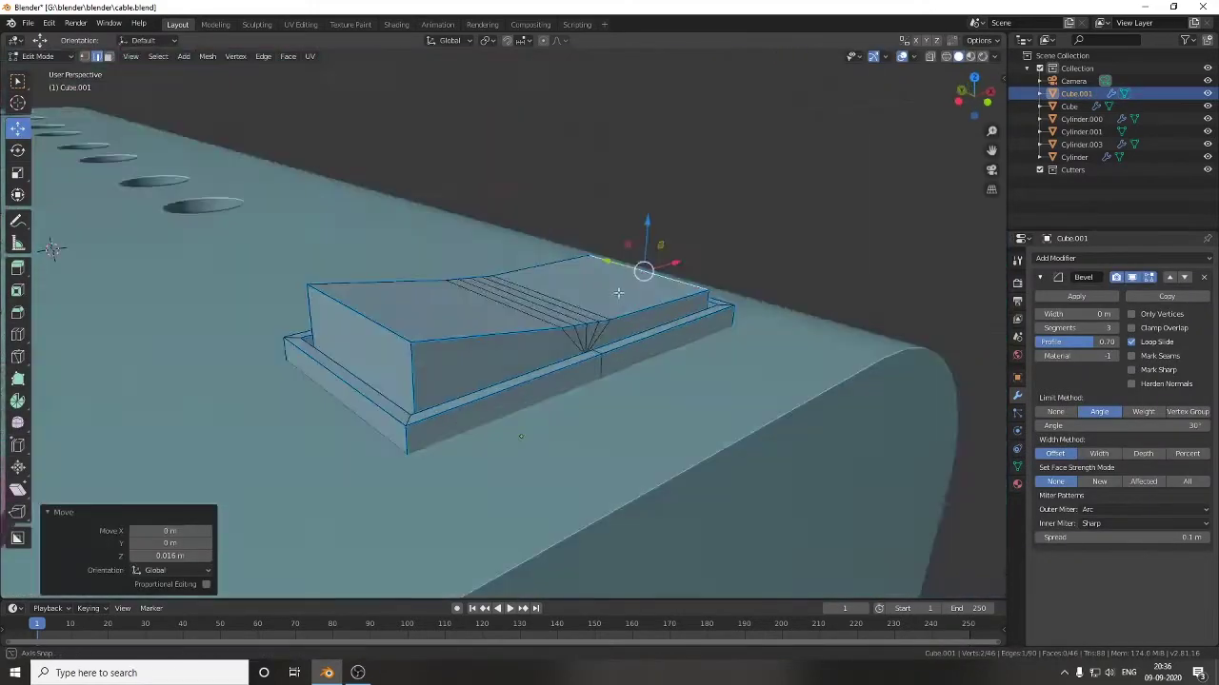
middle_click_drag(752, 217, 659, 387)
key("Tab")
left_click_drag(663, 373, 664, 387)
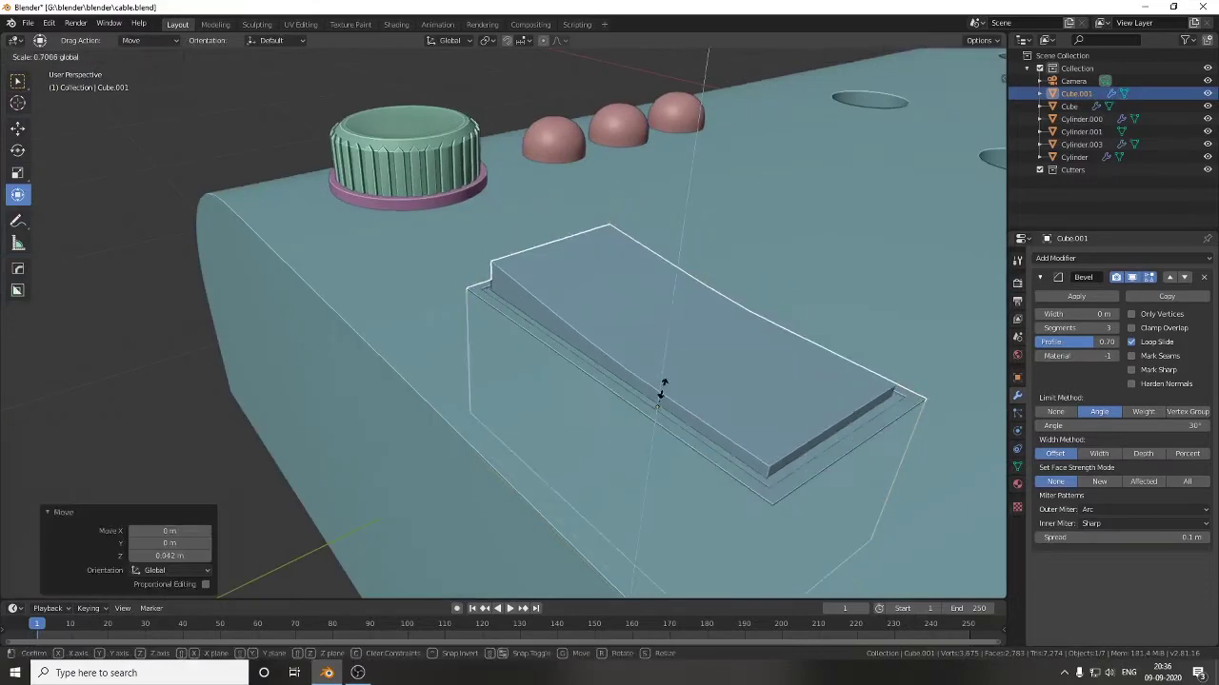
left_click(665, 344)
scroll(666, 344, "down", 5)
mouse_move(485, 412)
middle_mouse_down()
mouse_move(409, 386)
mouse_move(375, 457)
middle_mouse_up()
left_click(375, 457)
Save the file as cable.blend and select the switch object.
middle_click_drag(332, 381, 414, 363)
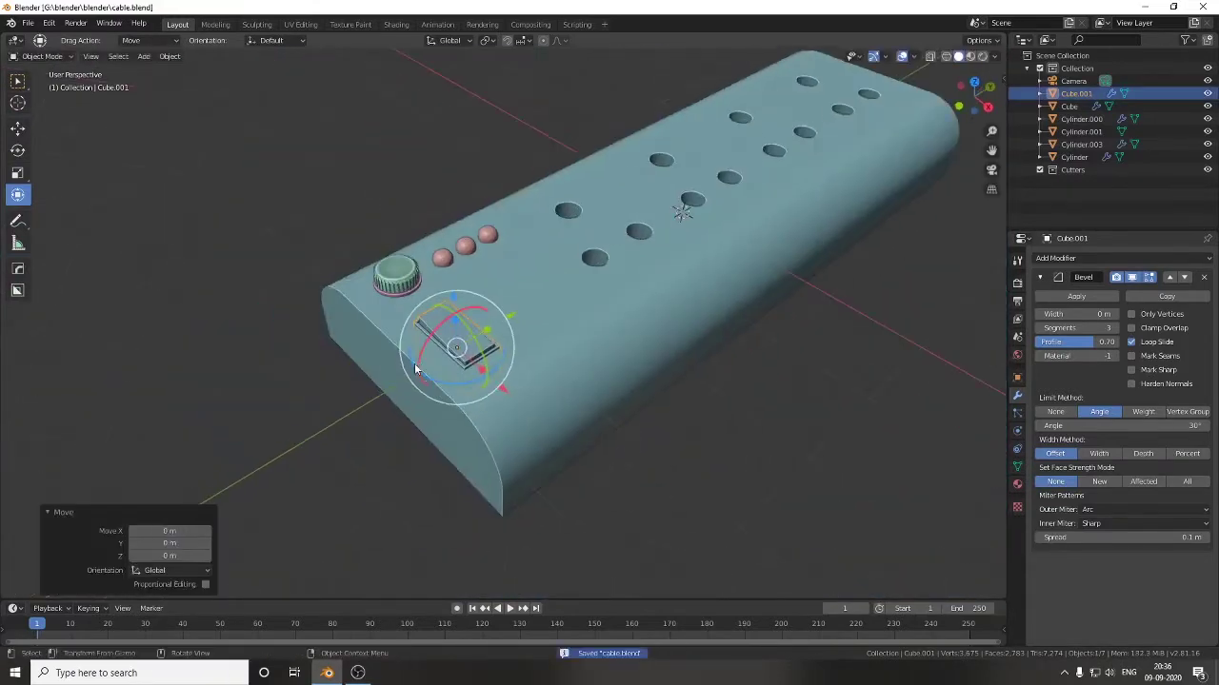
scroll(414, 367, "up", 3)
key("ctrl+s")
left_click(376, 344)
left_click(396, 24)
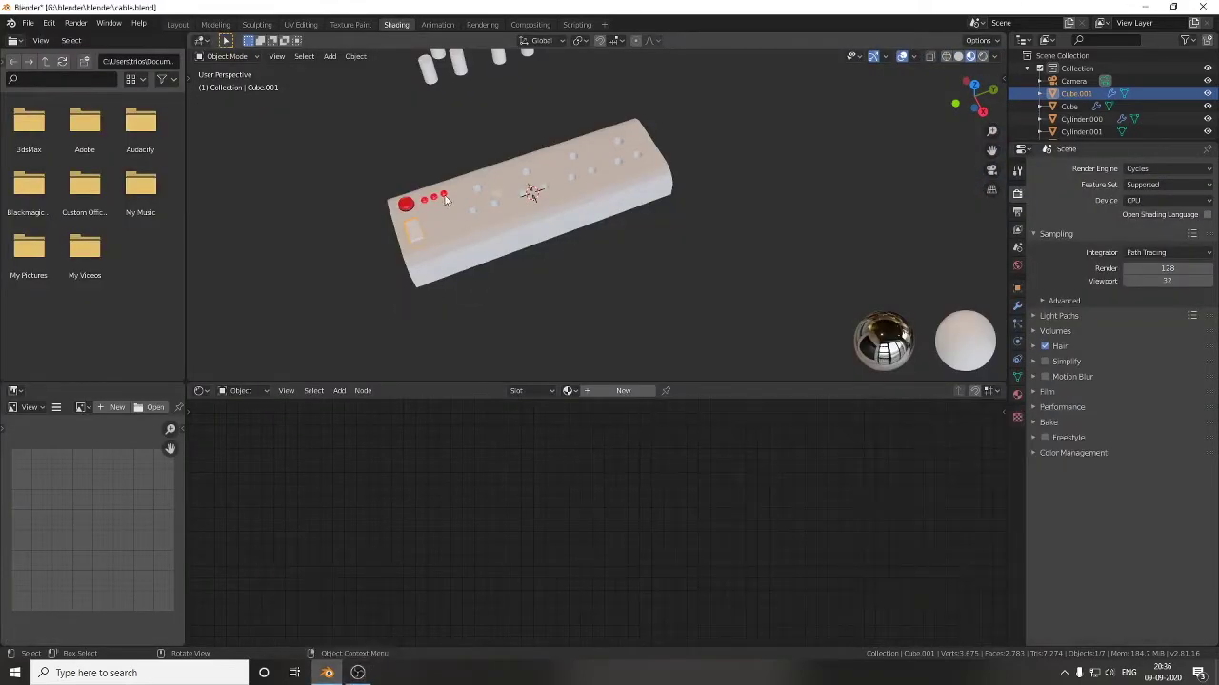
Compare solid and material preview shading, then set the render engine to Eevee.
left_click(958, 56)
scroll(510, 249, "up", 5)
left_click(970, 56)
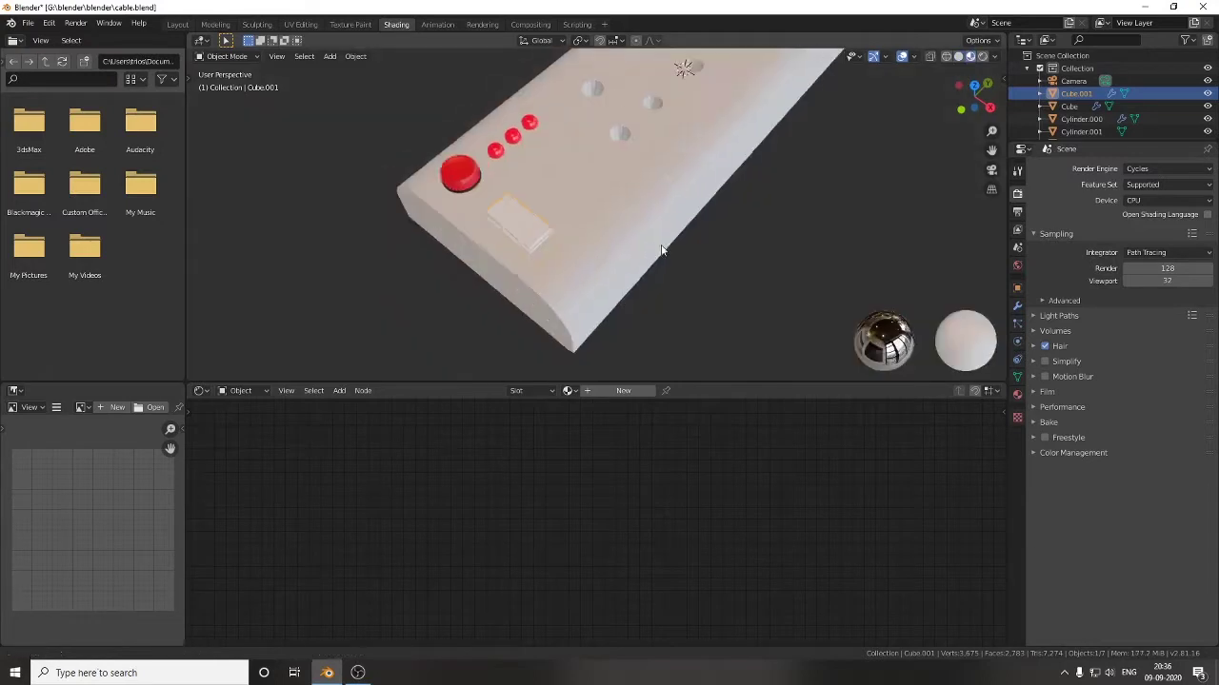
left_click(1149, 168)
left_click(1152, 189)
Assign the 'black' material to the rocker switch.
left_click(590, 412)
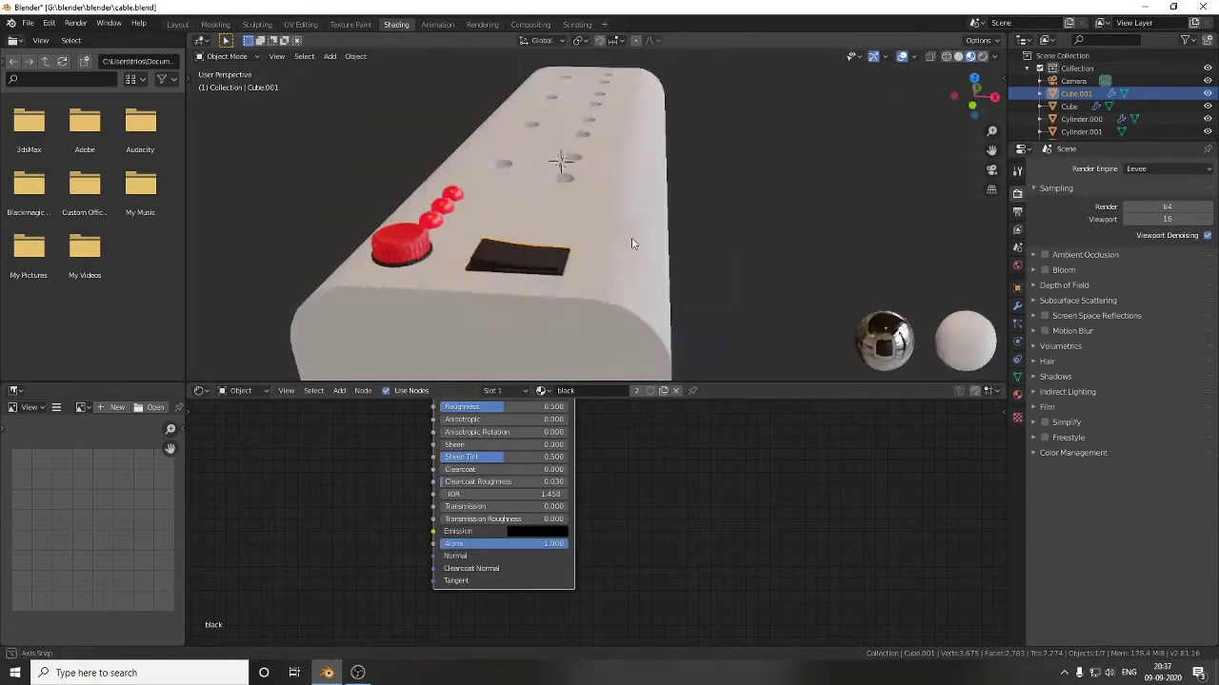
mouse_move(605, 268)
middle_mouse_down()
mouse_move(552, 266)
mouse_move(766, 286)
mouse_move(575, 252)
middle_mouse_up()
key("t")
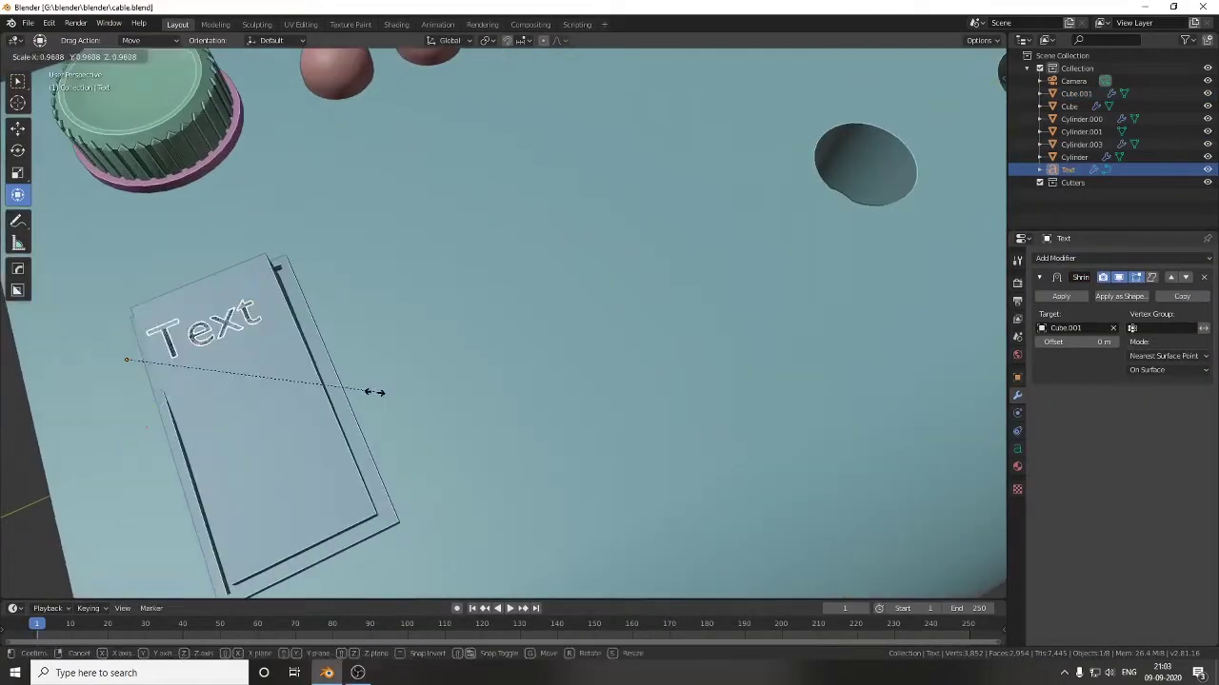
Edit the shrinkwrapped text into the O symbol and place it on the switch from above.
left_click(374, 391)
key("Tab")
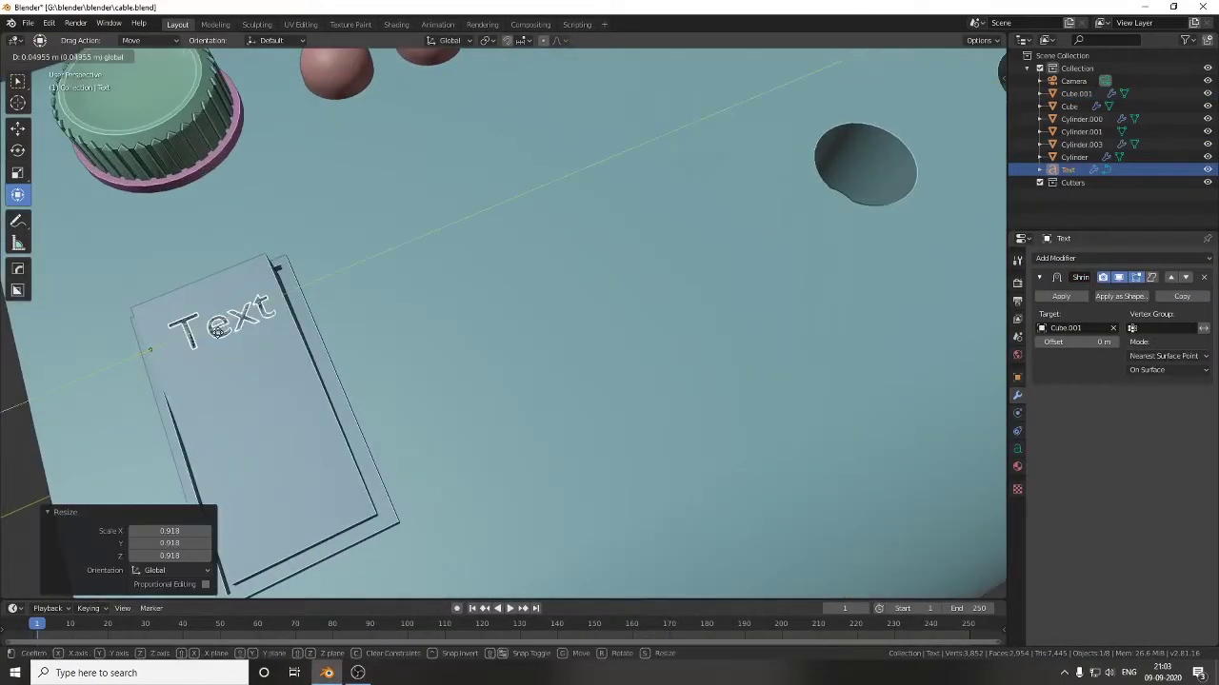
key("BackSpace")
key("BackSpace")
key("BackSpace")
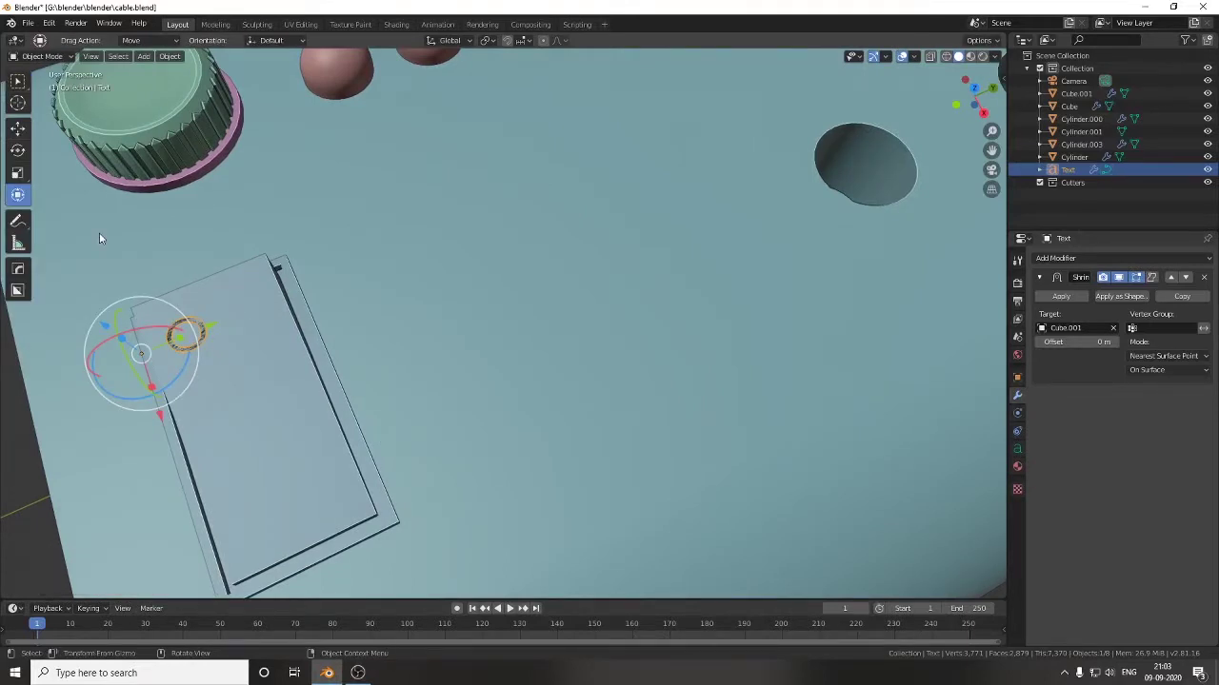
scroll(99, 238, "down", 2)
key("KP_7")
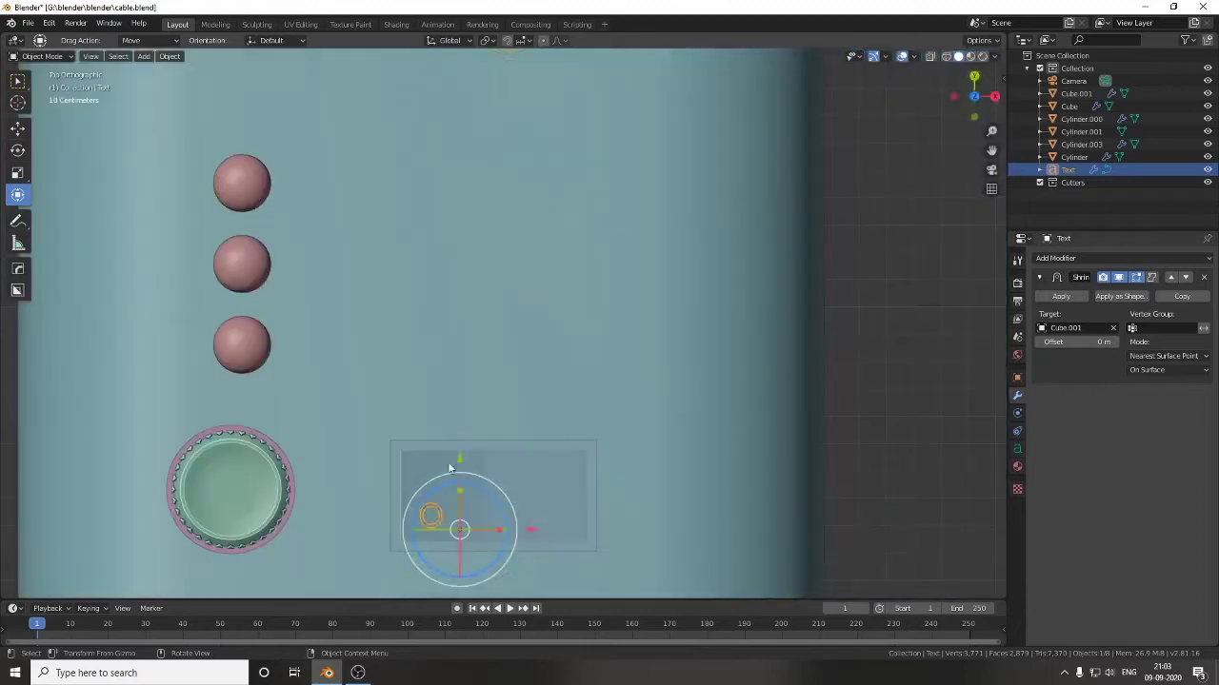
left_click_drag(457, 463, 459, 445)
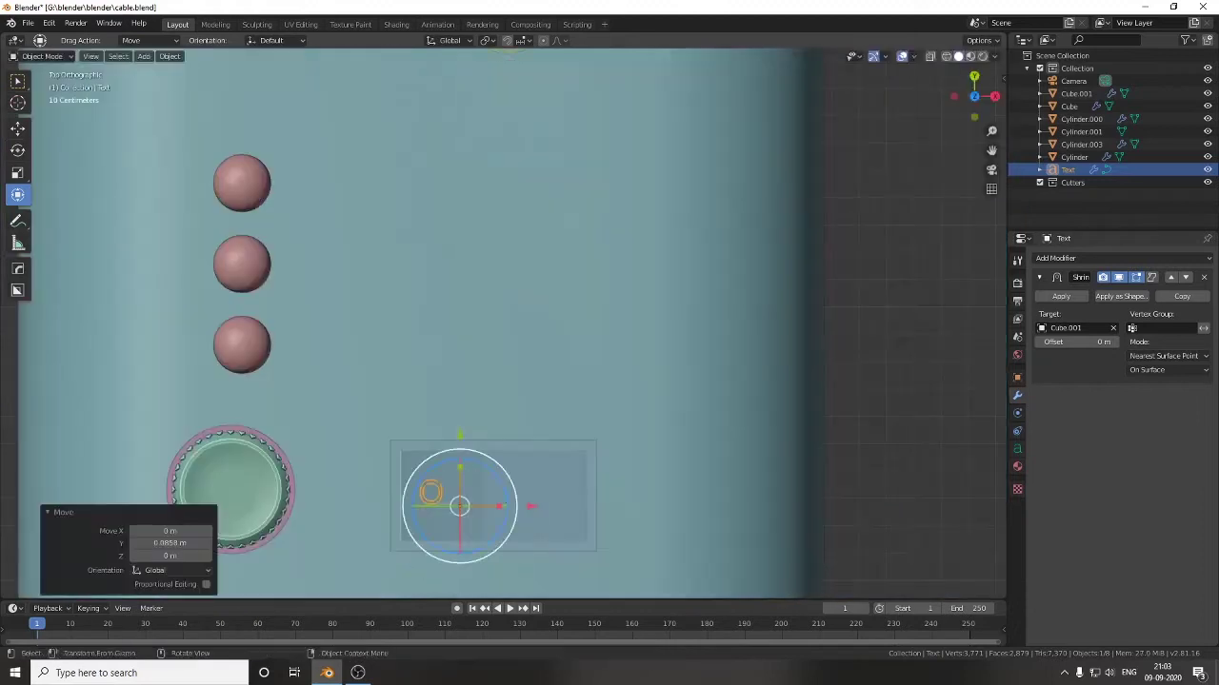
left_click(560, 525)
Duplicate the O as Text.001, change it to an I bar, and place it beside the O.
key("shift+d")
key("Escape")
key("Tab")
key("BackSpace")
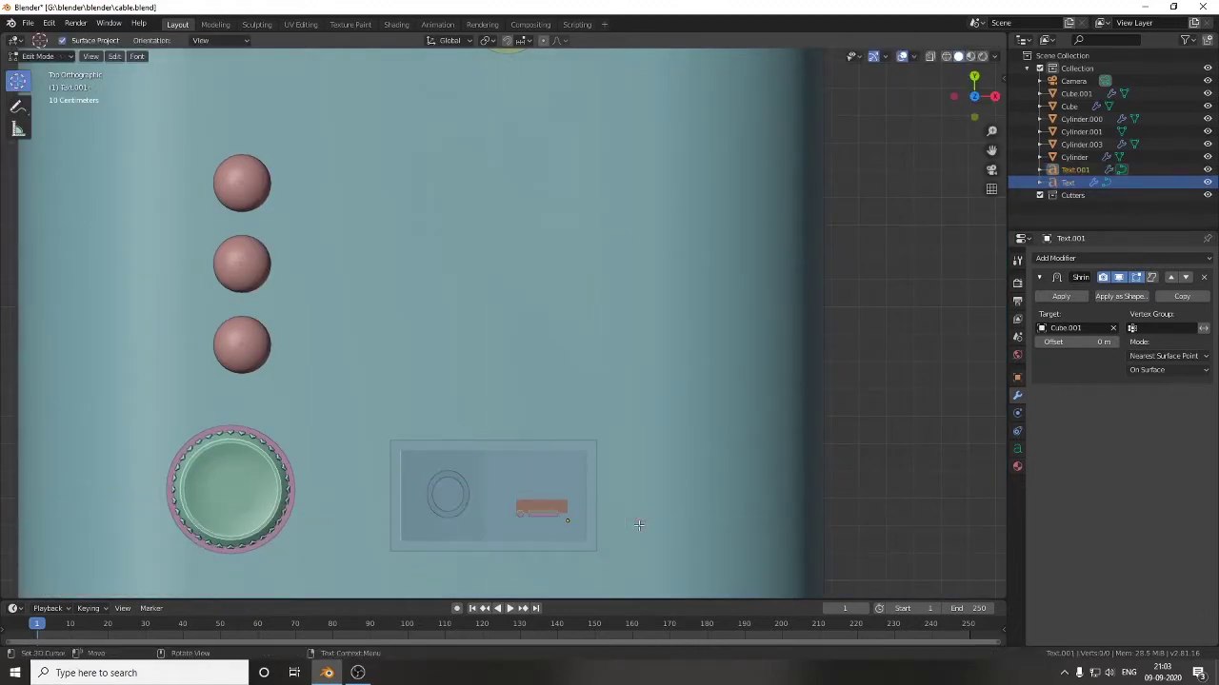
left_click_drag(571, 449, 571, 430)
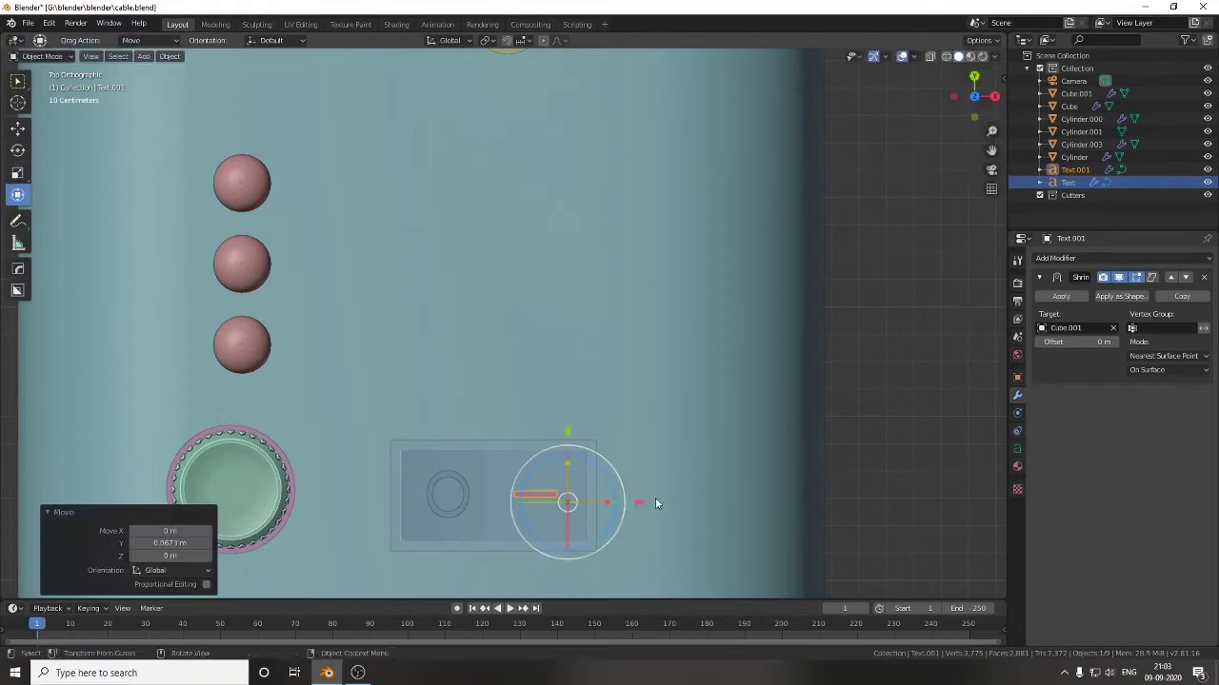
left_click(576, 433)
Add a Solidify modifier to the I bar to give it thickness.
left_click(1017, 448)
middle_click_drag(959, 509, 1116, 505)
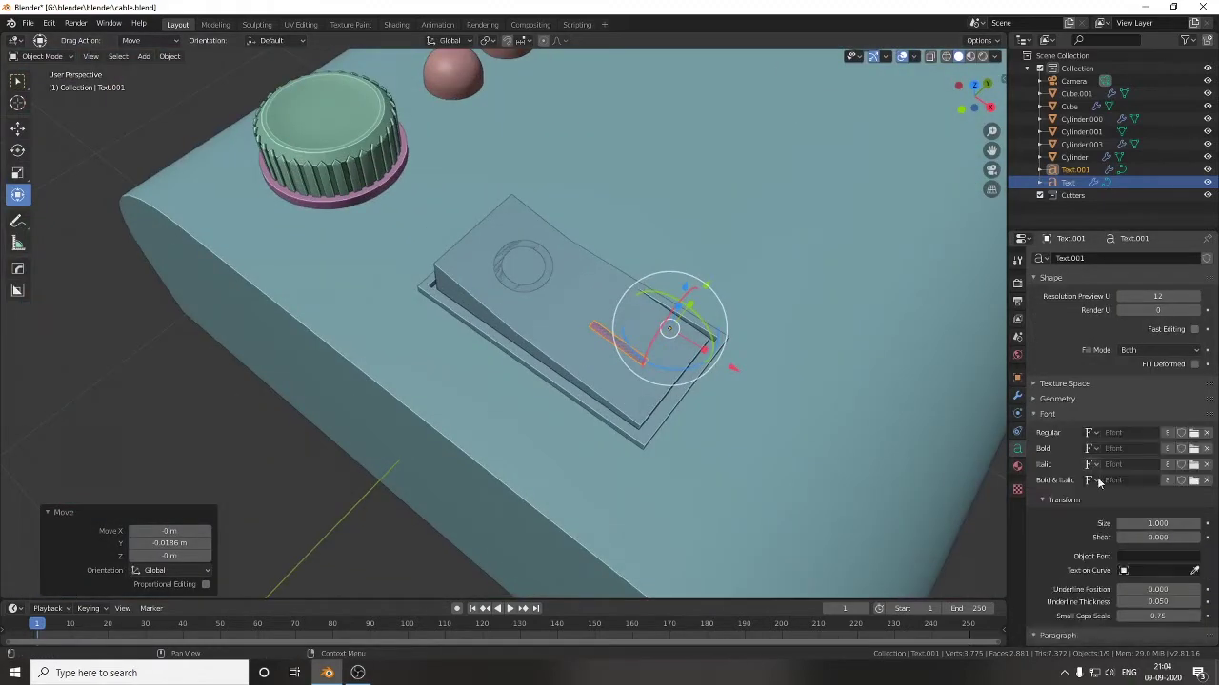
left_click(1056, 399)
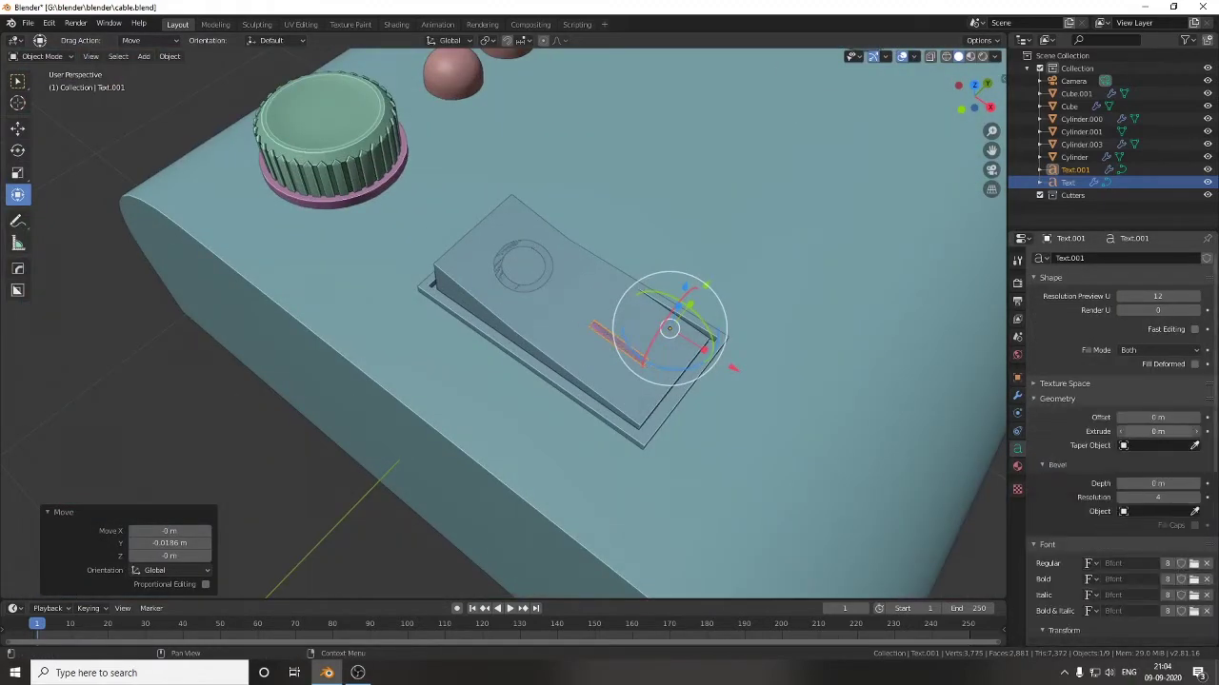
left_click(1016, 395)
left_click(1055, 258)
left_click(992, 398)
scroll(648, 413, "up", 2)
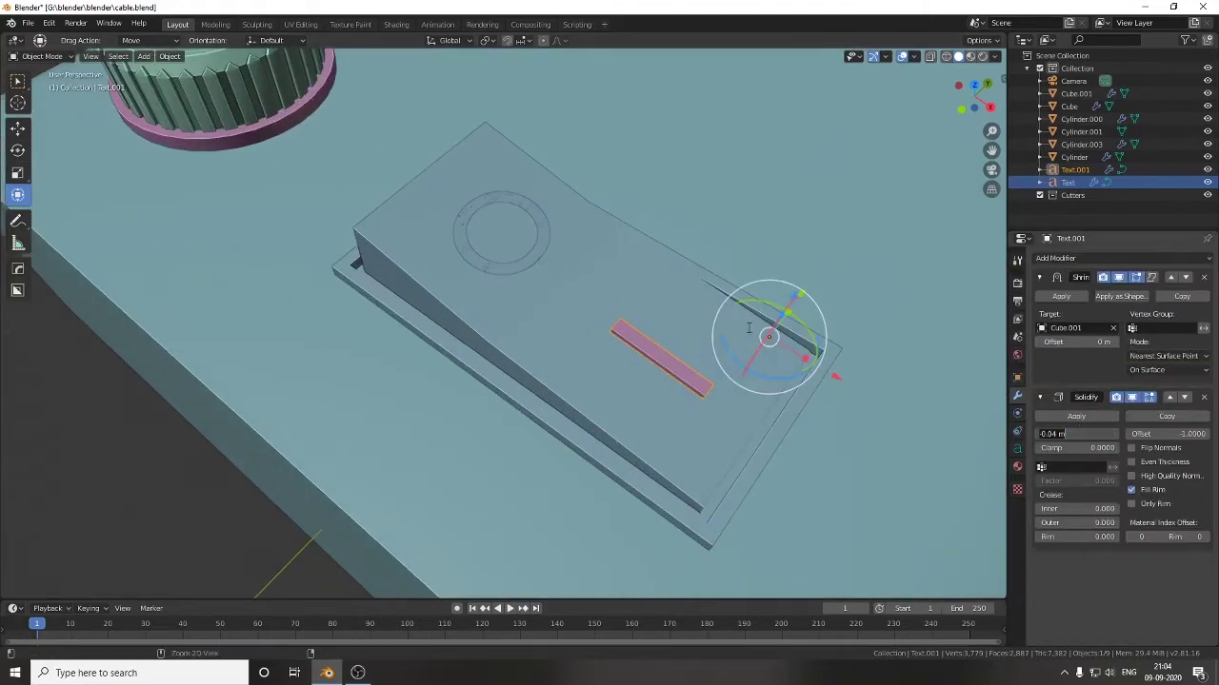
Select the O symbol and open its modifier list.
middle_click_drag(749, 329, 548, 239)
left_click(548, 239)
left_click(1106, 255)
middle_click_drag(667, 314, 696, 335)
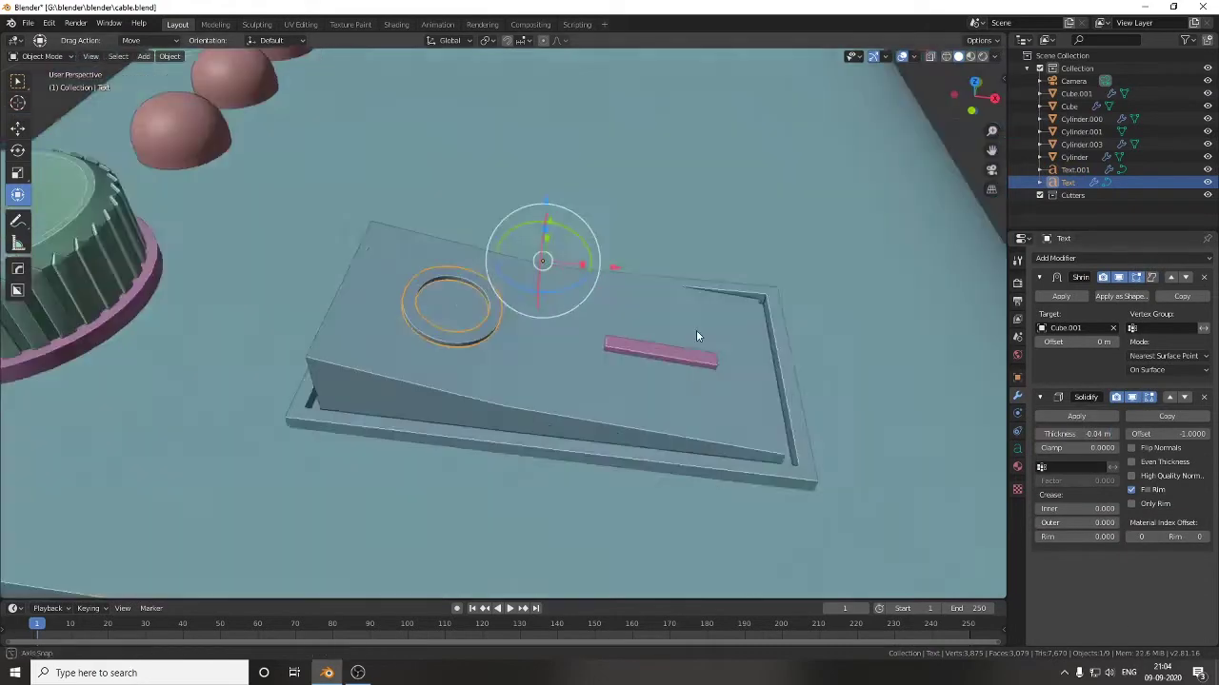
scroll(696, 335, "down", 3)
left_click(396, 24)
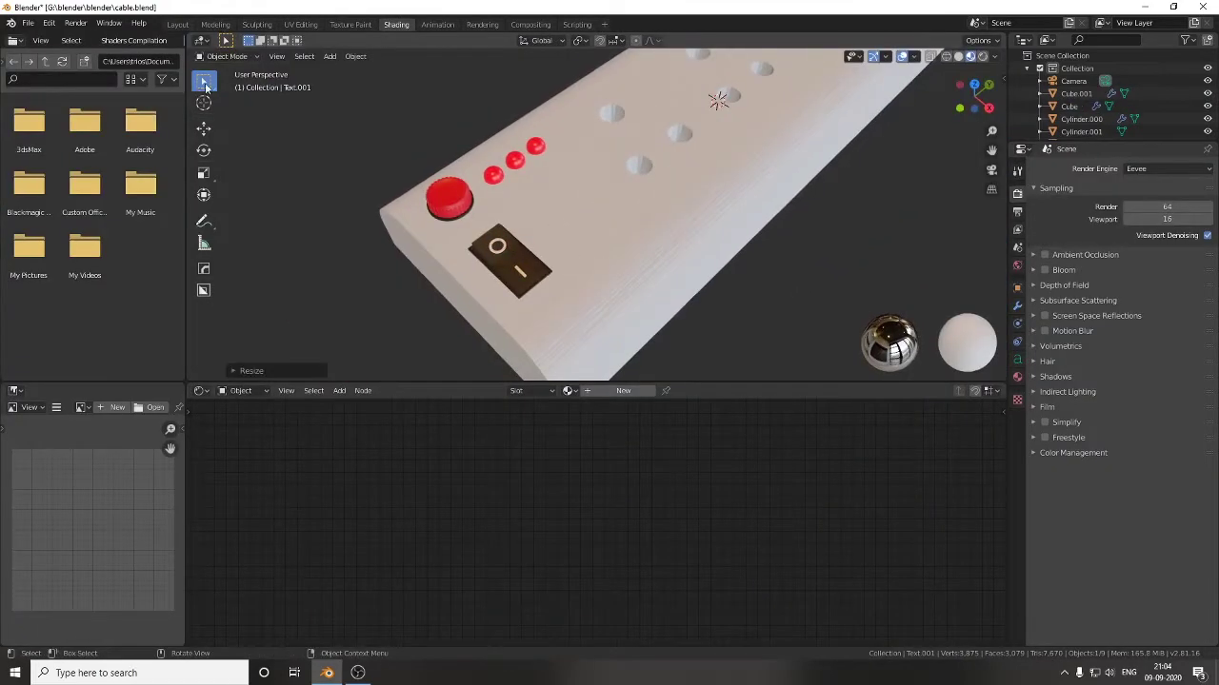
Inspect the switch material's texture and bump nodes up close.
mouse_move(806, 281)
middle_mouse_down()
mouse_move(803, 242)
mouse_move(898, 190)
mouse_move(797, 314)
middle_mouse_up()
left_click(798, 314)
scroll(631, 520, "up", 1)
middle_click_drag(631, 520, 870, 382)
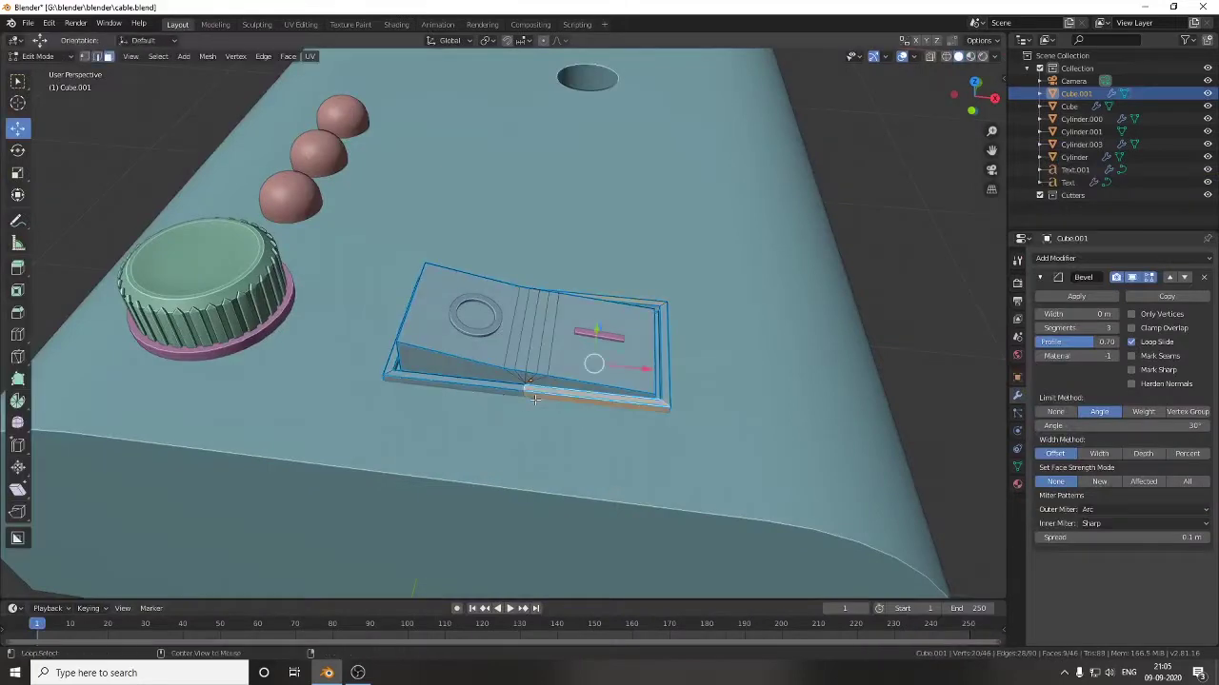
Select a connected edge path and open the extrude options.
left_click(535, 399, "ctrl")
mouse_move(535, 400)
middle_mouse_down()
mouse_move(888, 424)
mouse_move(694, 448)
middle_mouse_up()
key("alt+e")
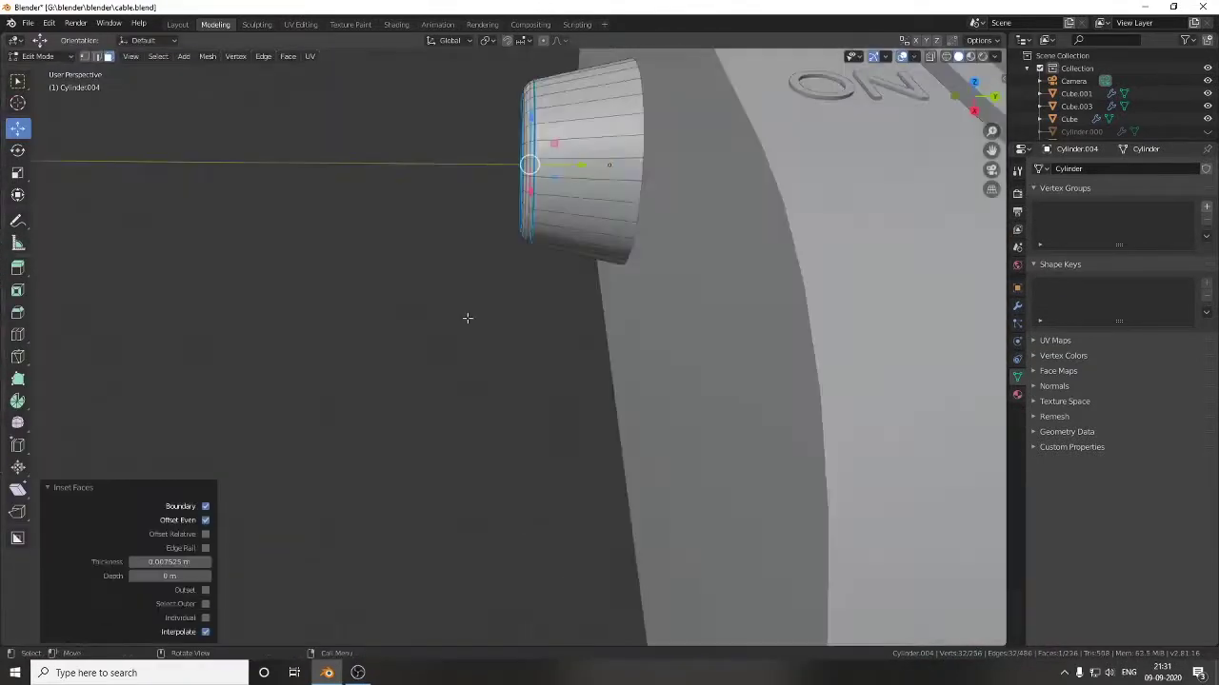
Leave the cylinder's Edit Mode and save the file.
key("Tab")
scroll(467, 318, "down", 5)
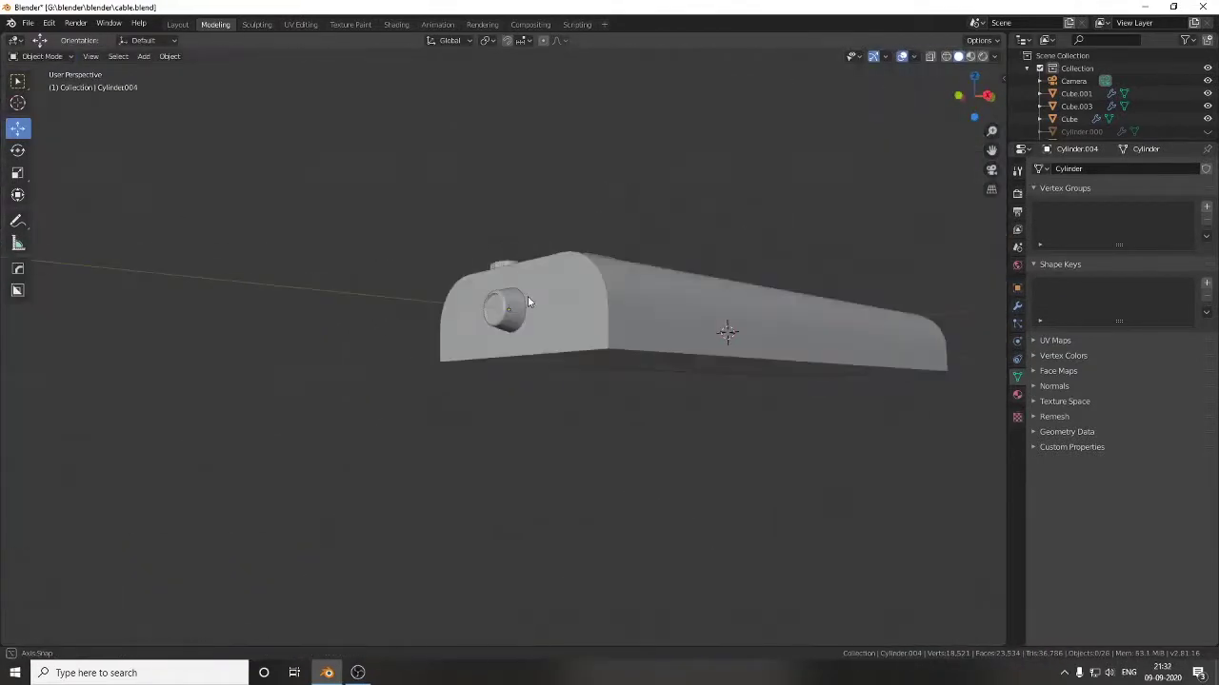
mouse_move(527, 296)
middle_mouse_down()
mouse_move(524, 313)
mouse_move(610, 270)
mouse_move(408, 292)
mouse_move(432, 332)
middle_mouse_up()
key("ctrl+s")
scroll(514, 325, "up", 3)
scroll(408, 291, "up", 2)
scroll(432, 332, "up", 2)
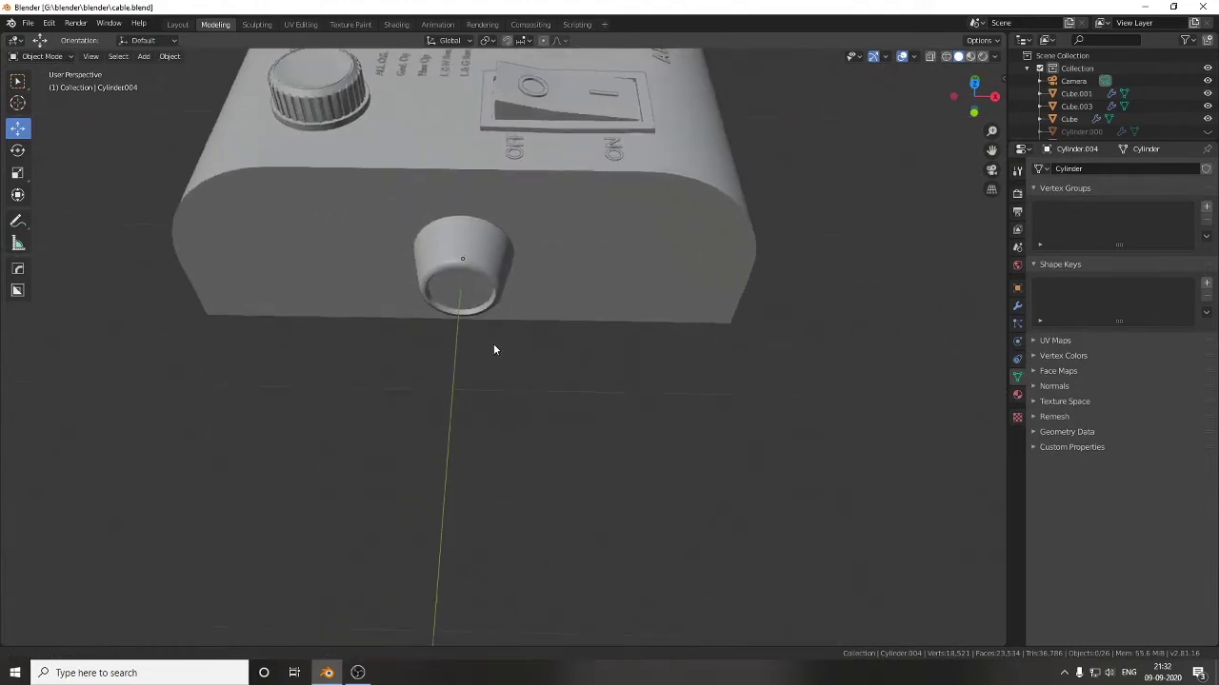
Add a Bezier circle and lower it onto the cable socket in front view.
key("shift+a")
left_click(552, 369)
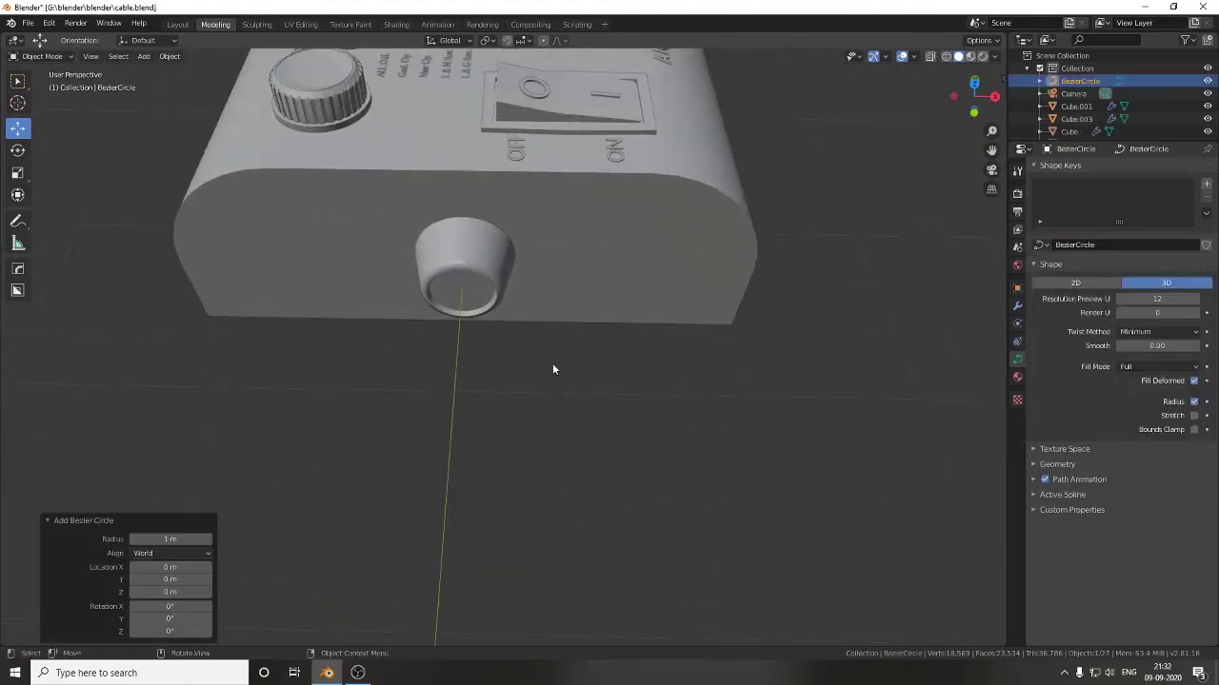
mouse_move(552, 363)
middle_mouse_down()
mouse_move(503, 366)
mouse_move(751, 400)
middle_mouse_up()
scroll(751, 400, "up", 3)
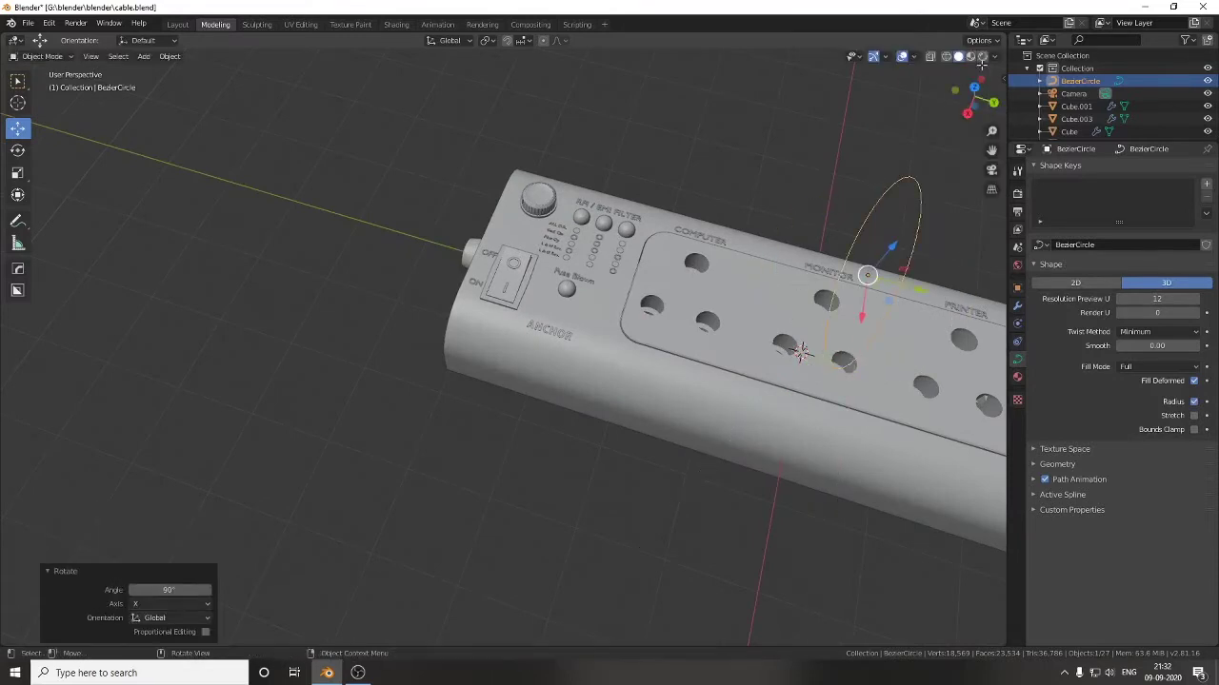
left_click(955, 91)
left_click(403, 350)
scroll(394, 384, "up", 1)
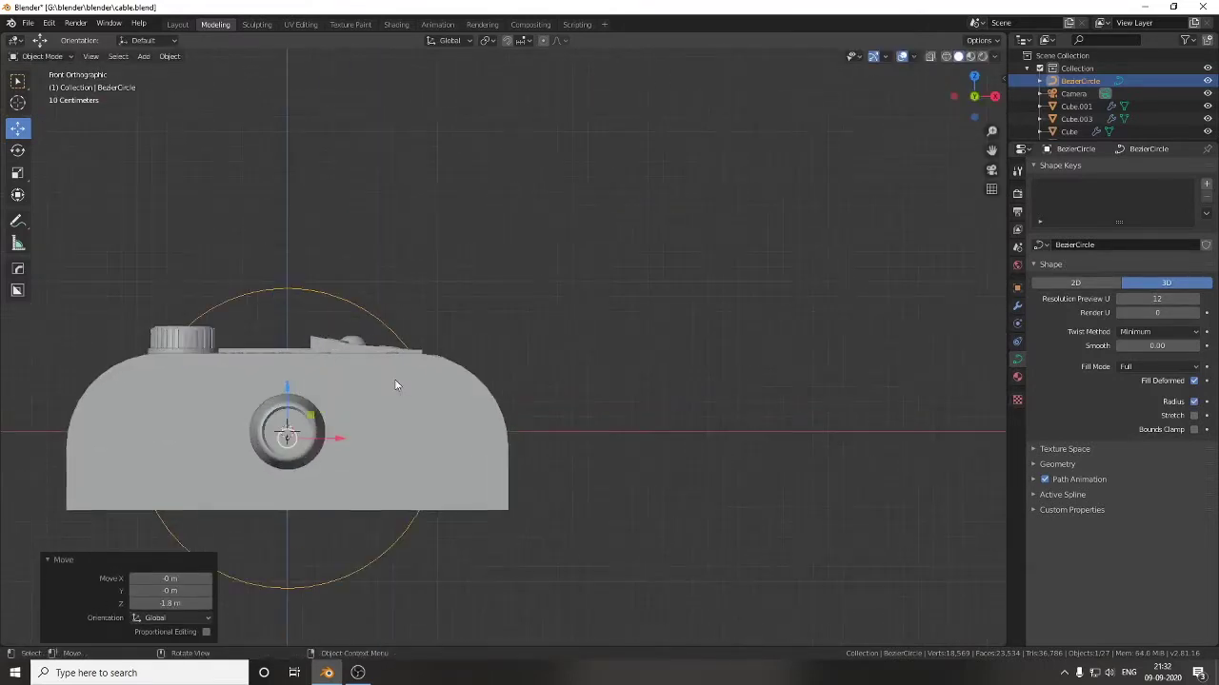
scroll(489, 345, "up", 3)
Resize the circle and move it back onto the socket.
key("s")
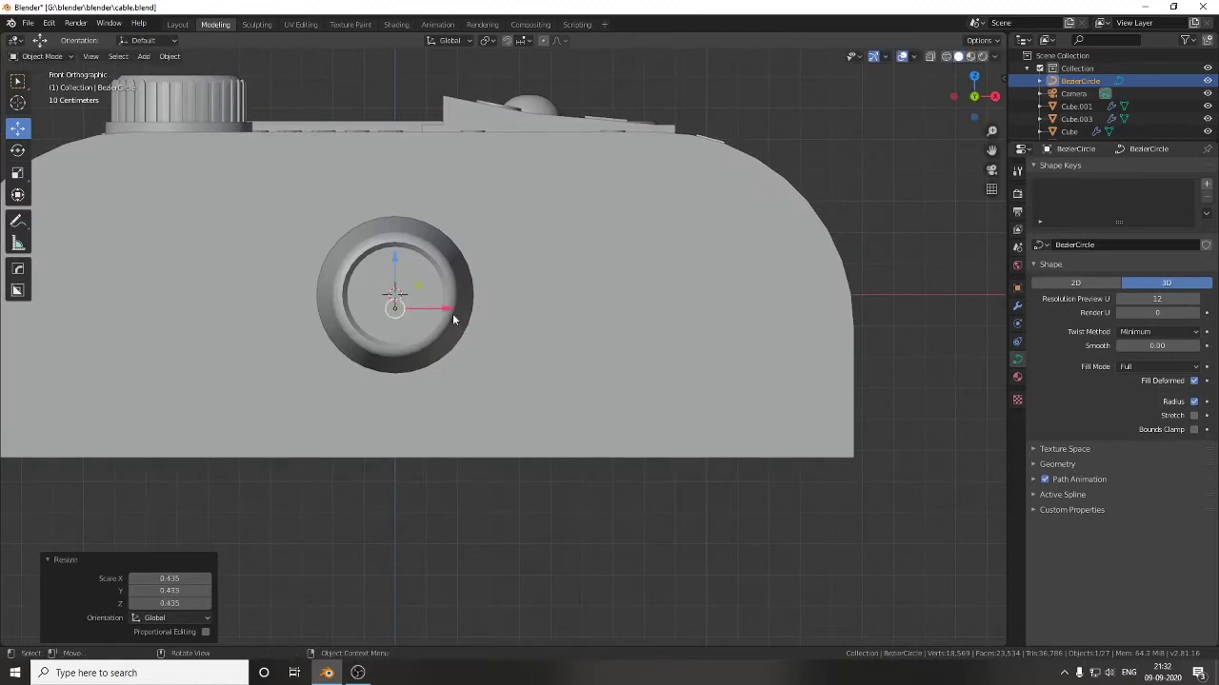
middle_click_drag(453, 320, 673, 171)
middle_click_drag(654, 253, 874, 124)
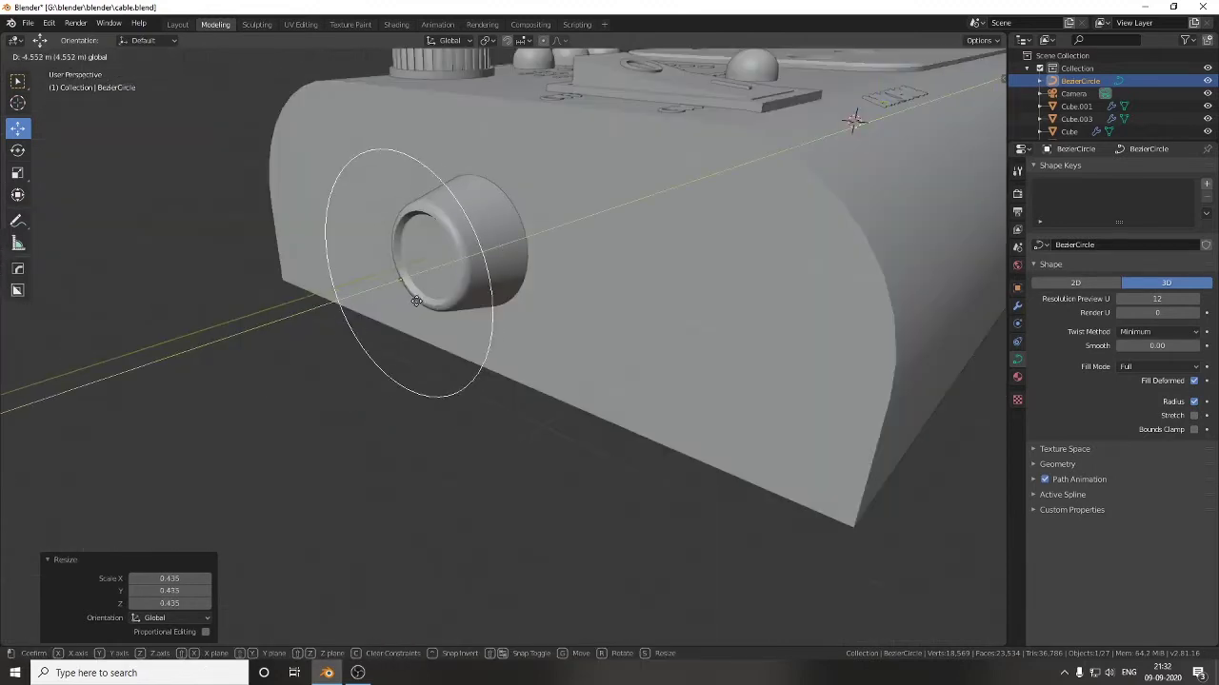
left_click(958, 92)
scroll(380, 190, "up", 2)
Centre the circle on the socket with Object > Snap > Selection to Cursor.
left_click(169, 56)
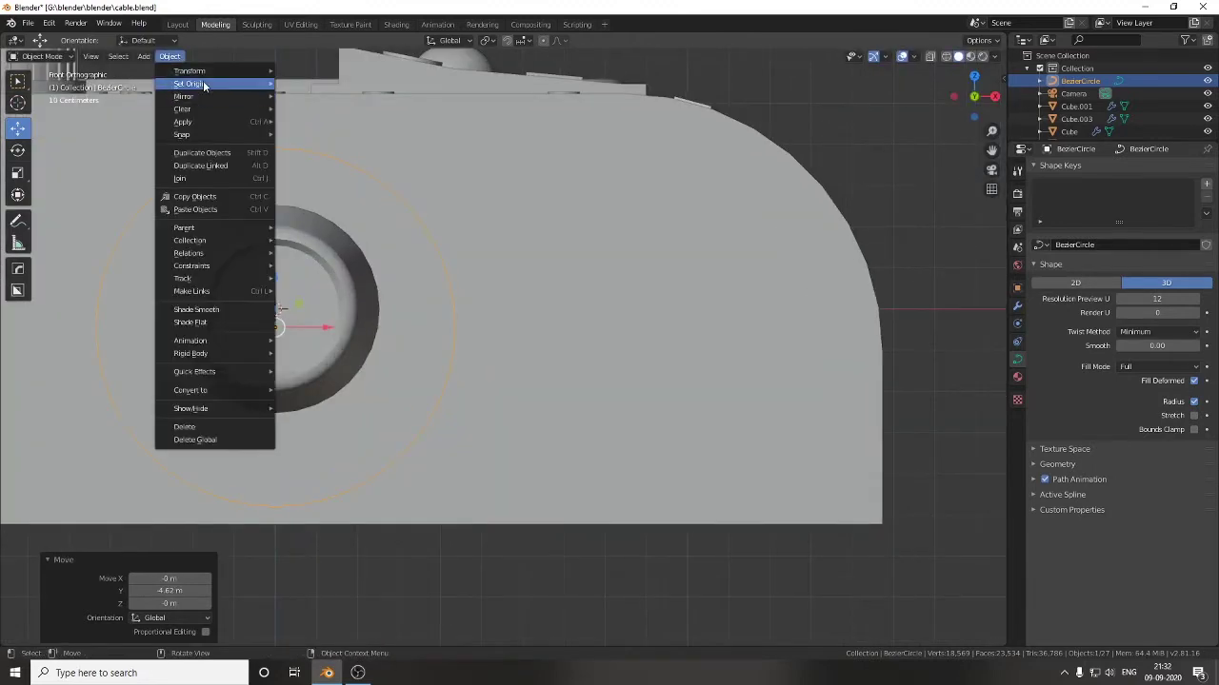
left_click(377, 112)
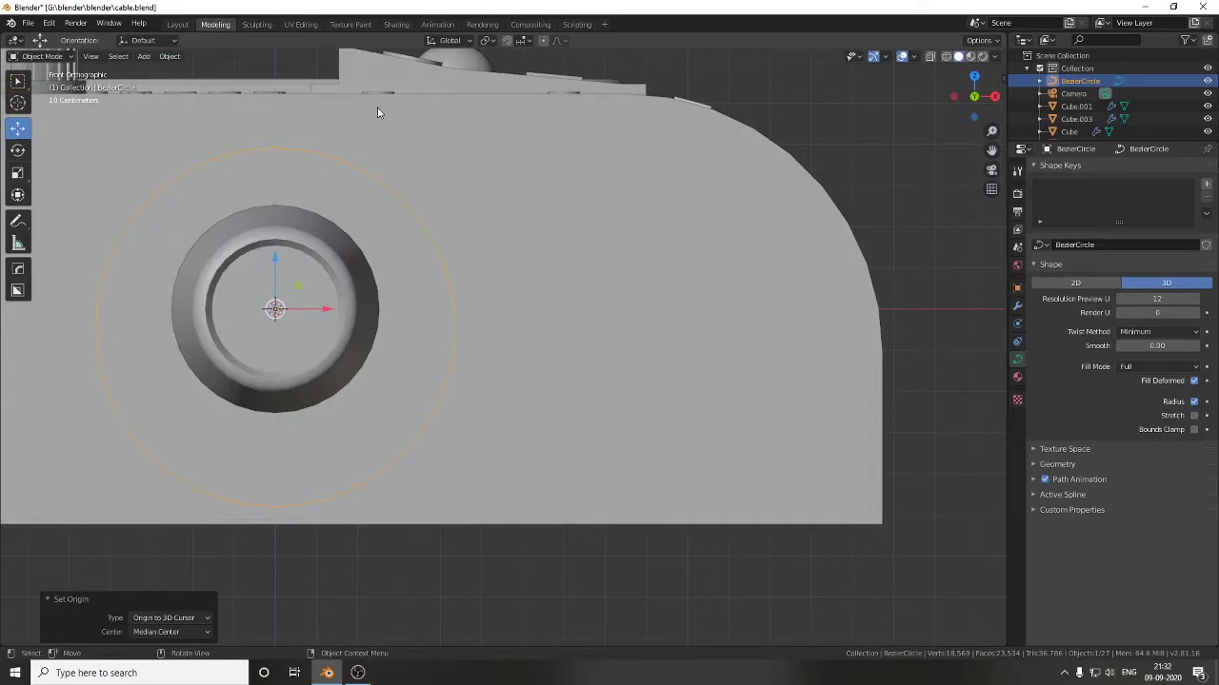
left_click(169, 56)
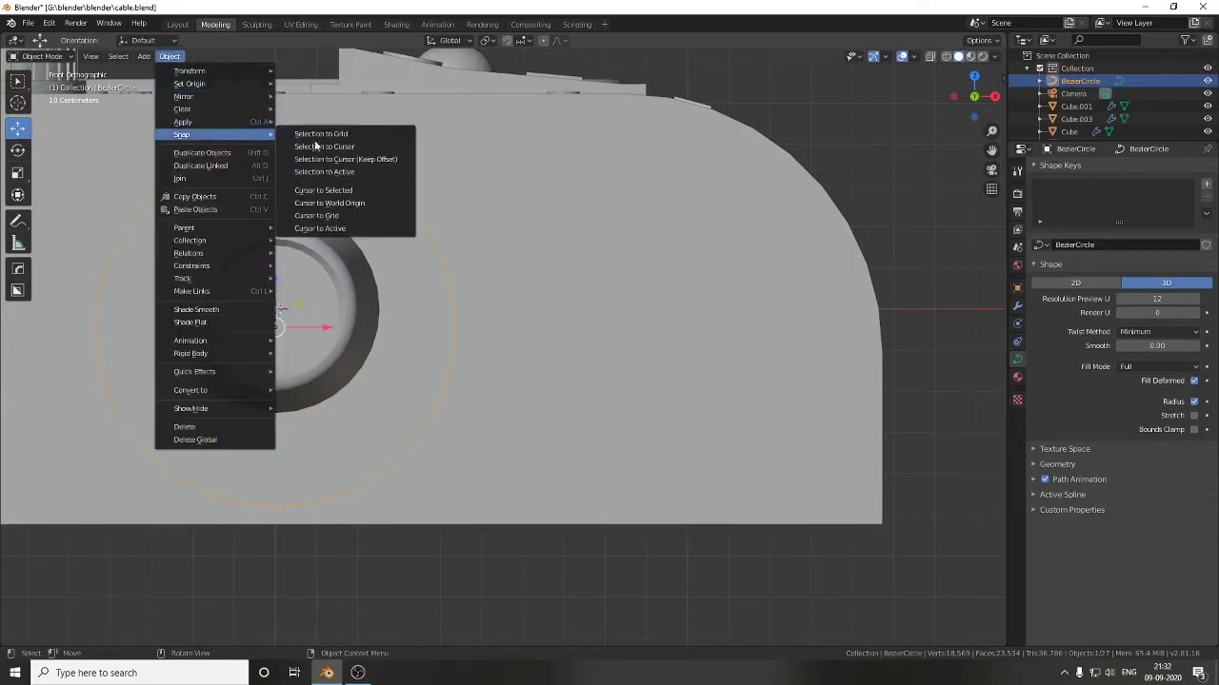
left_click(357, 203)
middle_click_drag(359, 208, 325, 245)
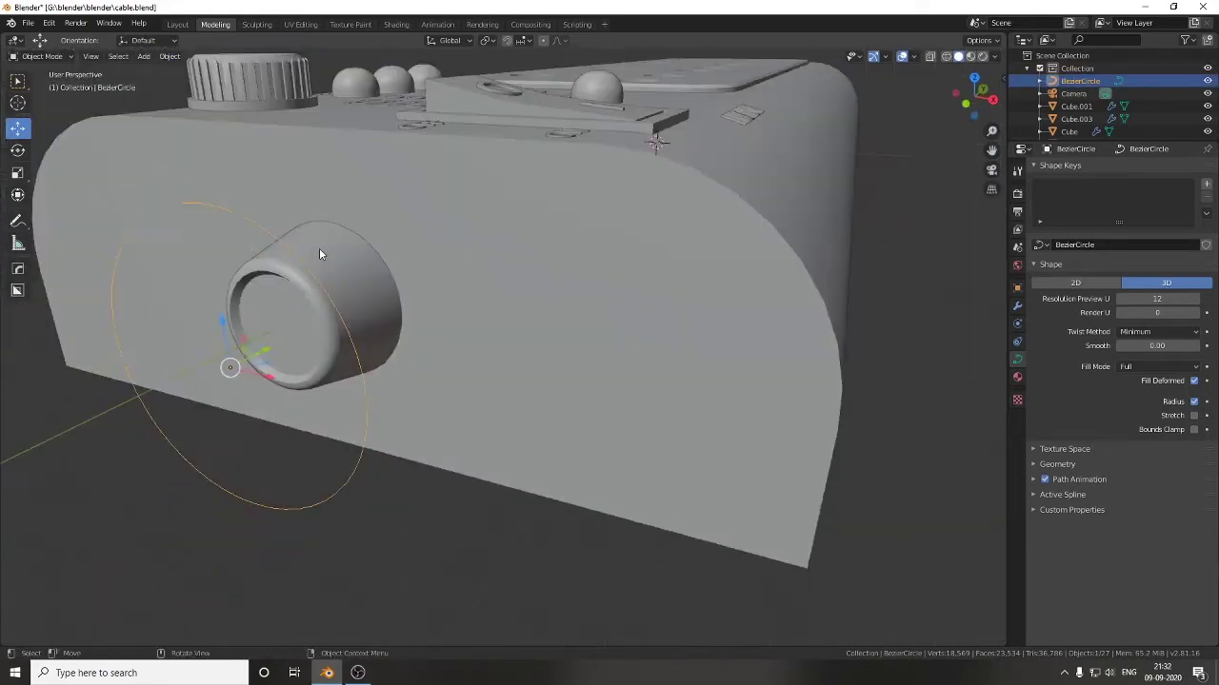
key("KP_1")
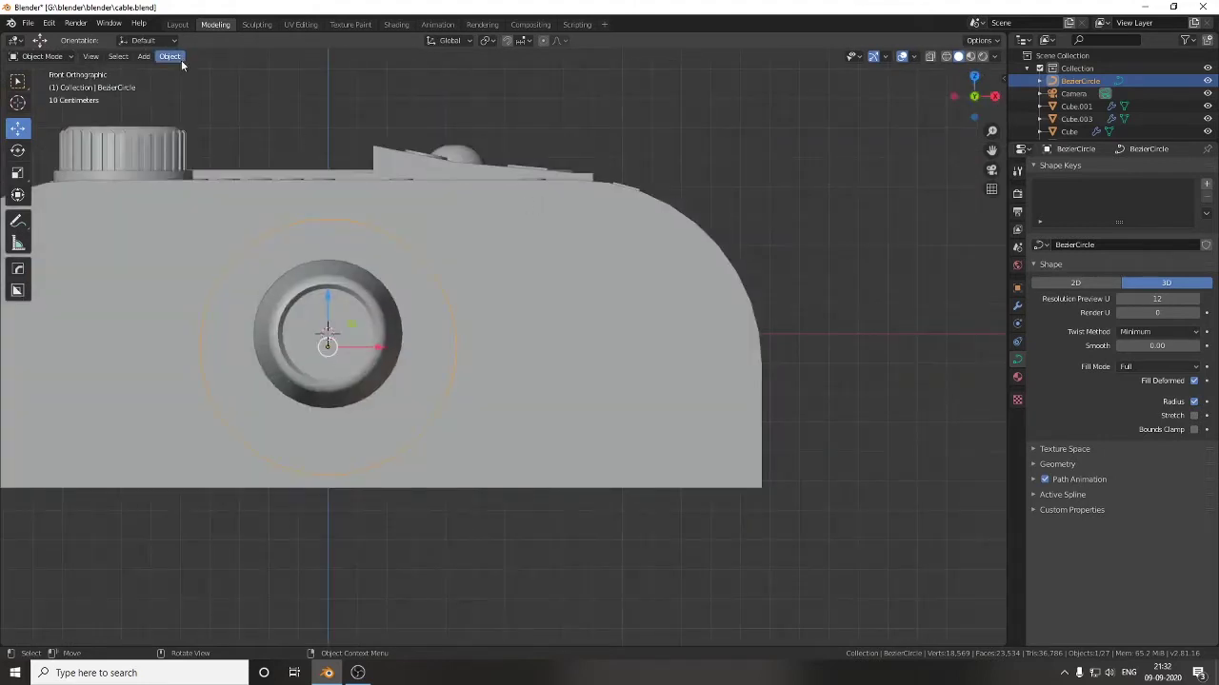
left_click(171, 56)
left_click(324, 149)
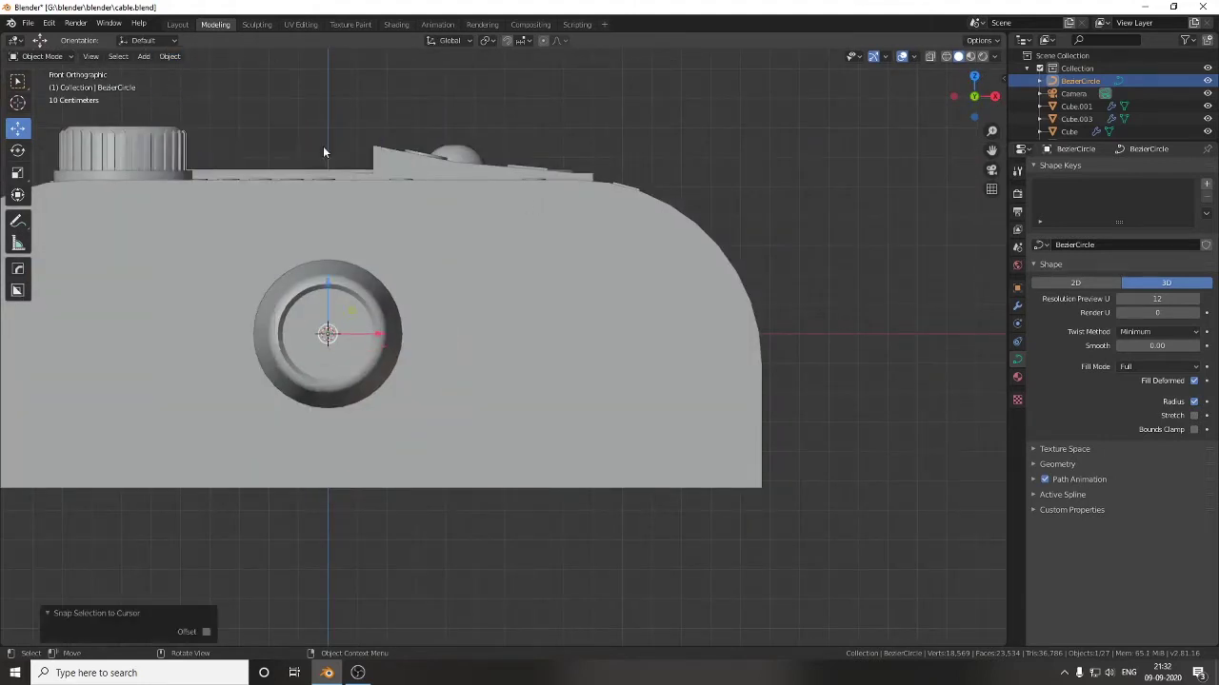
middle_click_drag(418, 237, 798, 132)
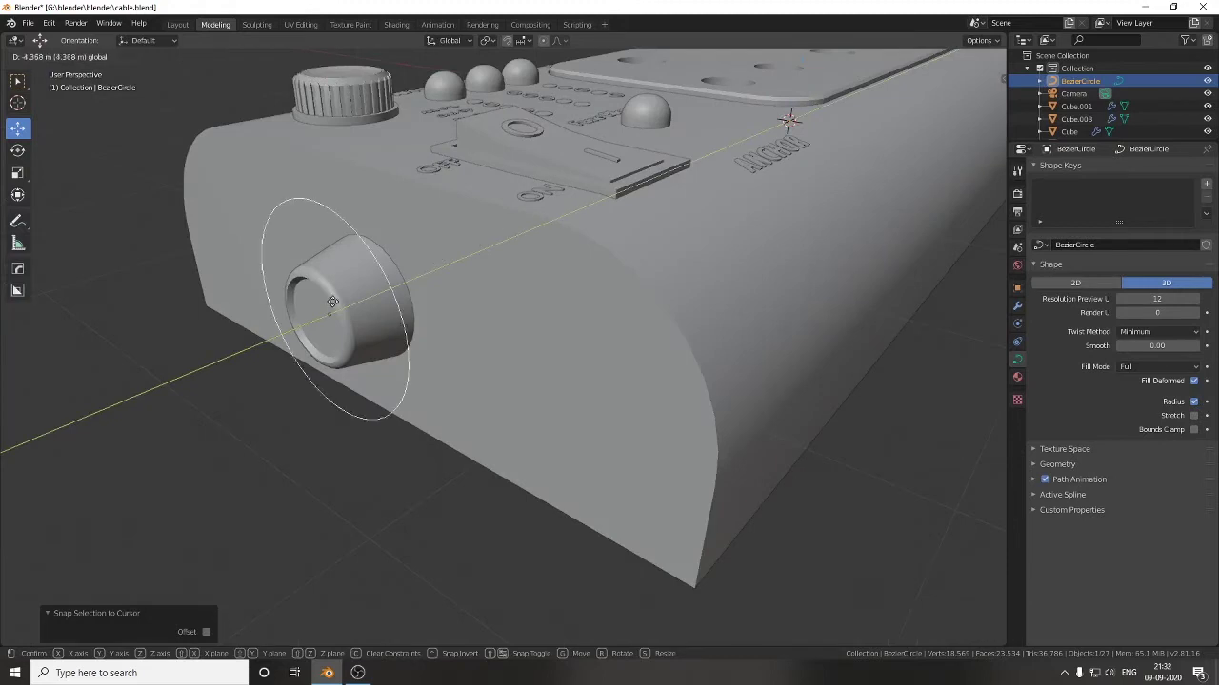
left_click(967, 97)
scroll(391, 302, "up", 4)
Scale the circle down to about 0.368 to fit the opening, then deselect it.
key("s")
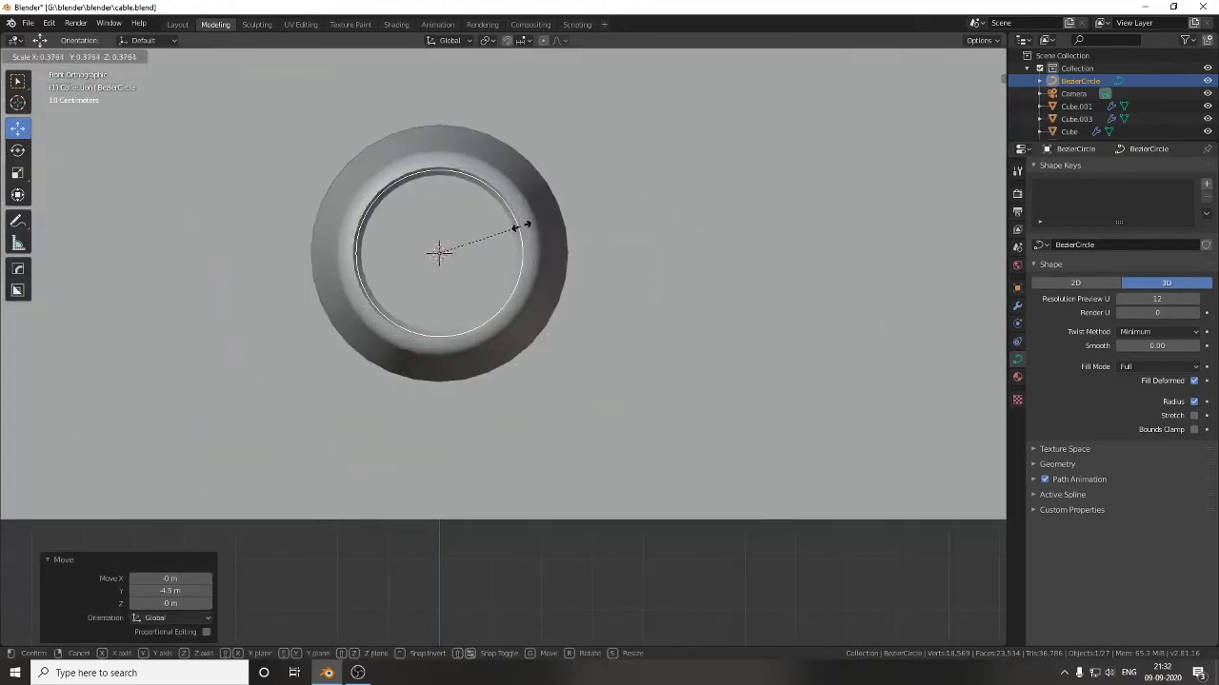
middle_click_drag(534, 178, 479, 285)
scroll(479, 285, "down", 3)
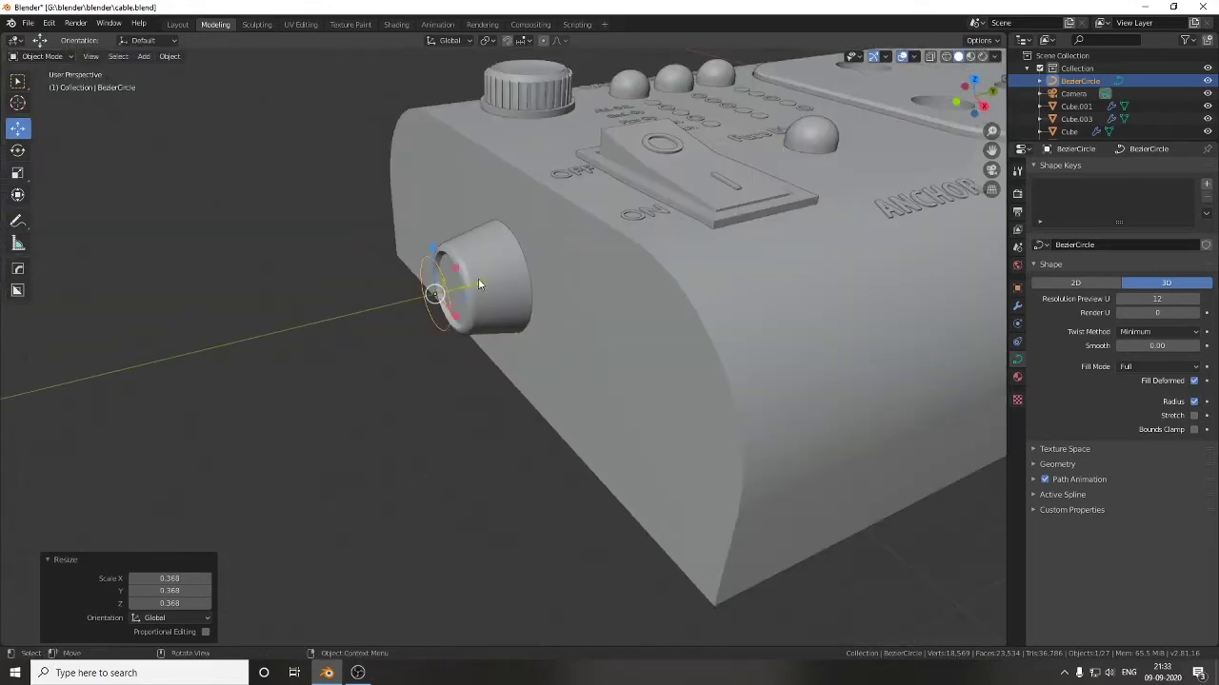
middle_click_drag(446, 222, 438, 313)
left_click(438, 313)
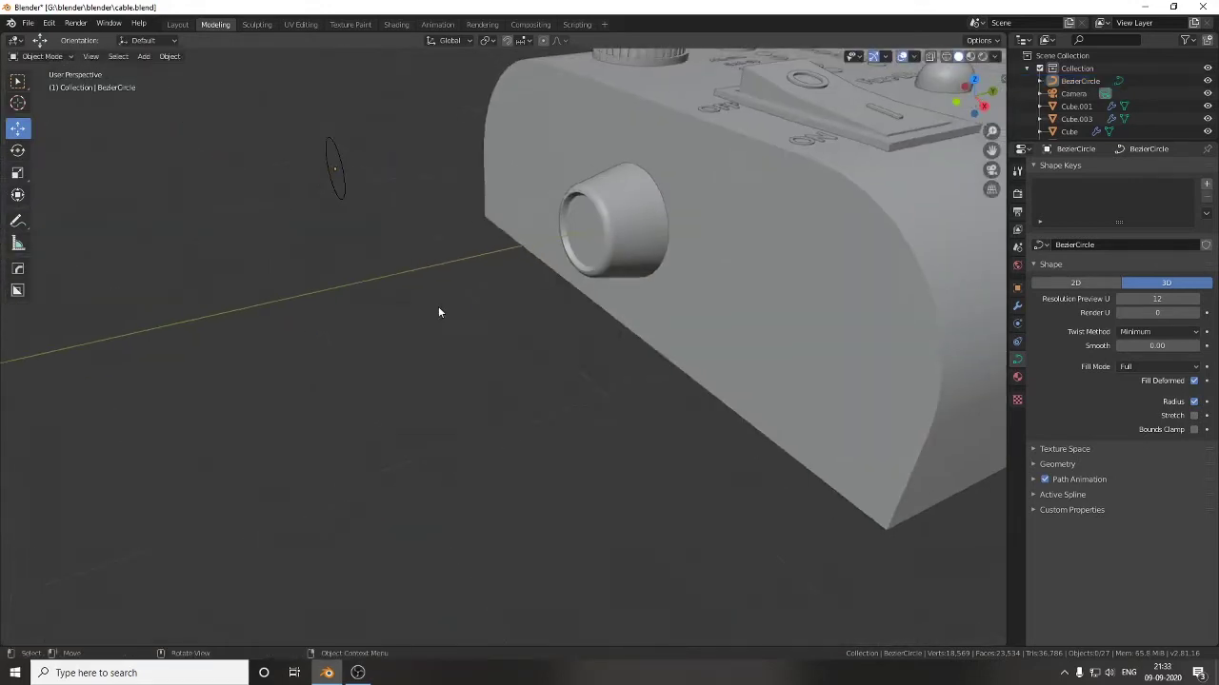
mouse_move(375, 307)
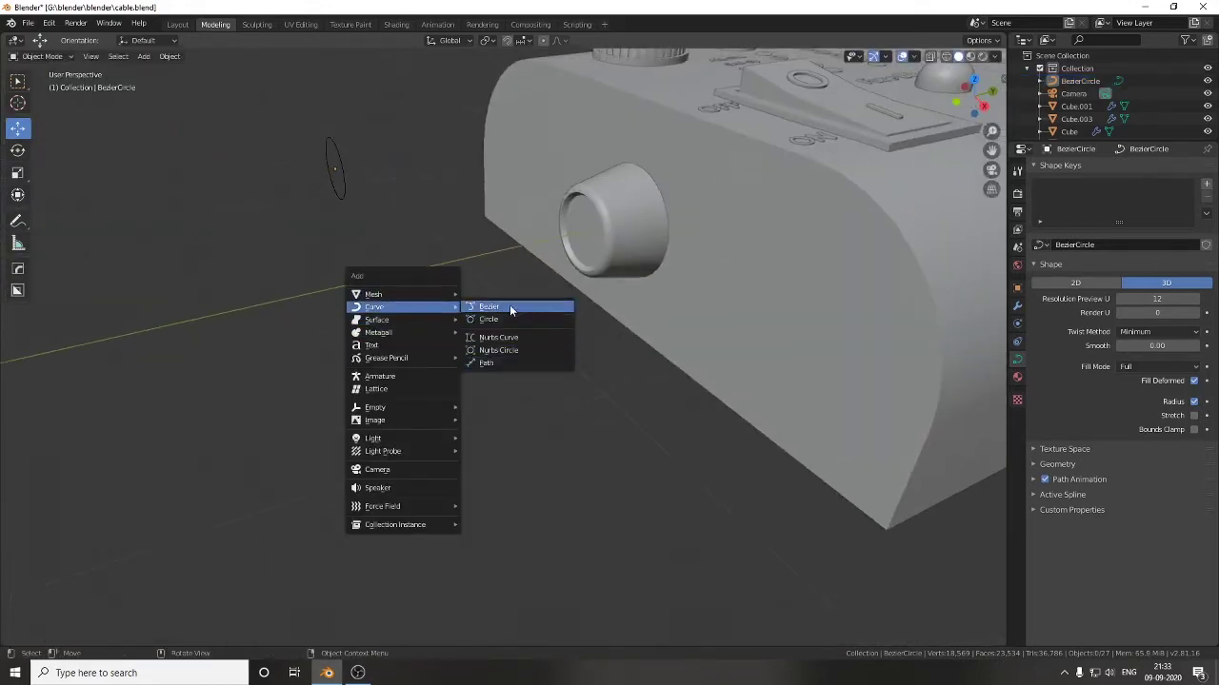
Add a Bezier curve and rotate it around the Z axis.
left_click(509, 307)
scroll(389, 333, "down", 4)
scroll(389, 332, "down", 2)
left_click(402, 333)
scroll(400, 332, "up", 3)
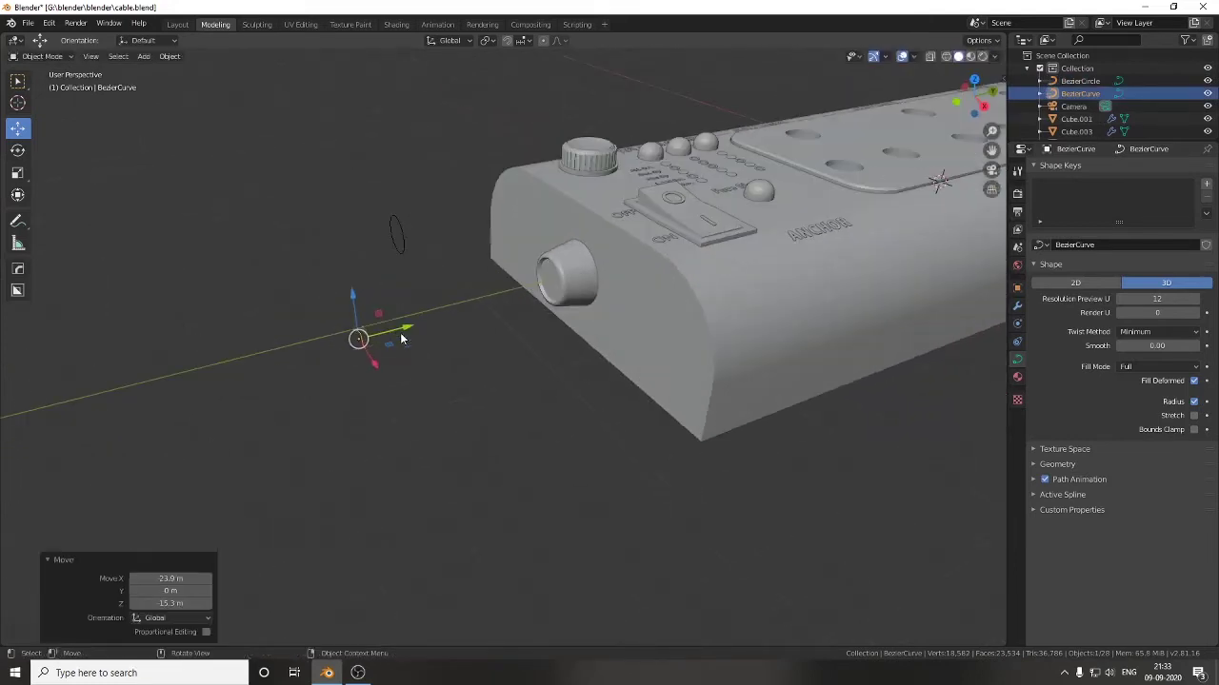
left_click(317, 402)
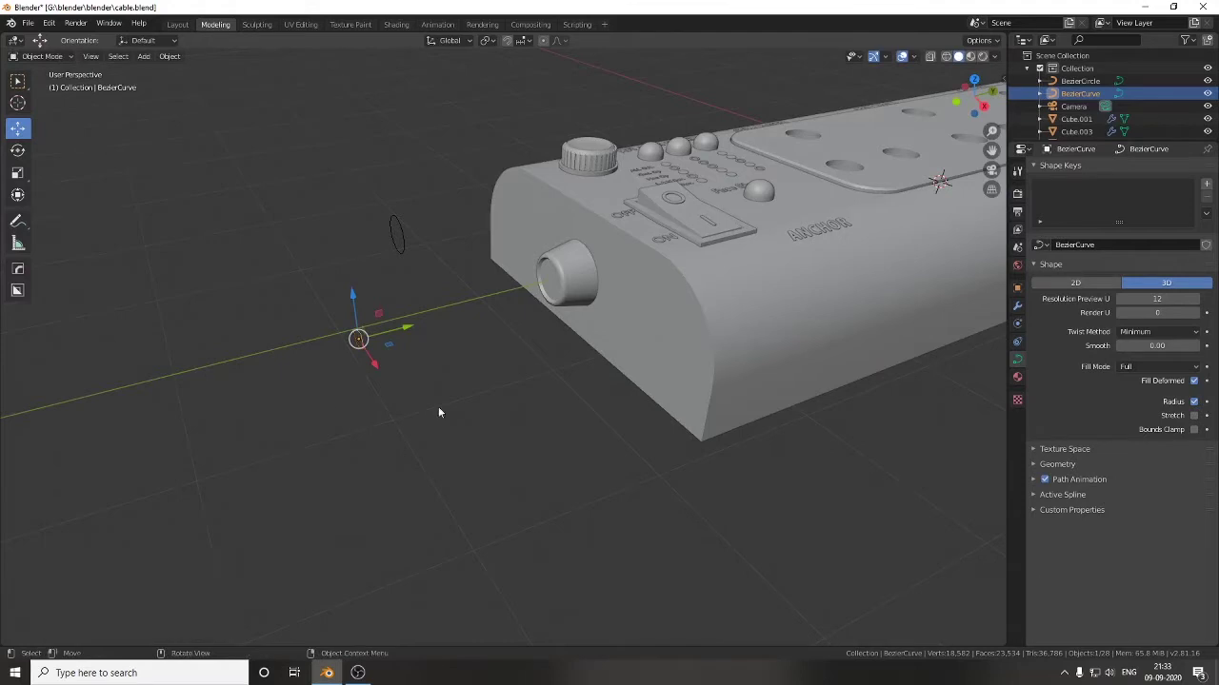
key("r")
key("z")
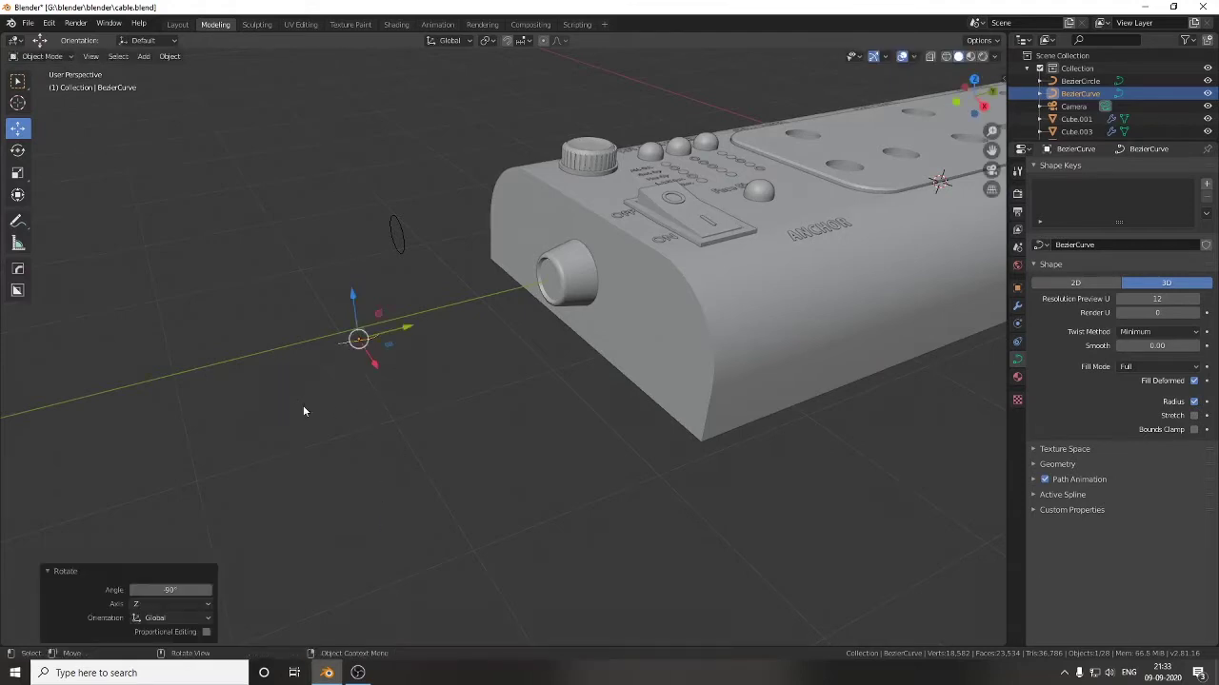
Set the curve's bevel object to BezierCircle with Fill Caps enabled.
key("Tab")
scroll(412, 340, "up", 2)
middle_click_drag(412, 346, 1018, 372)
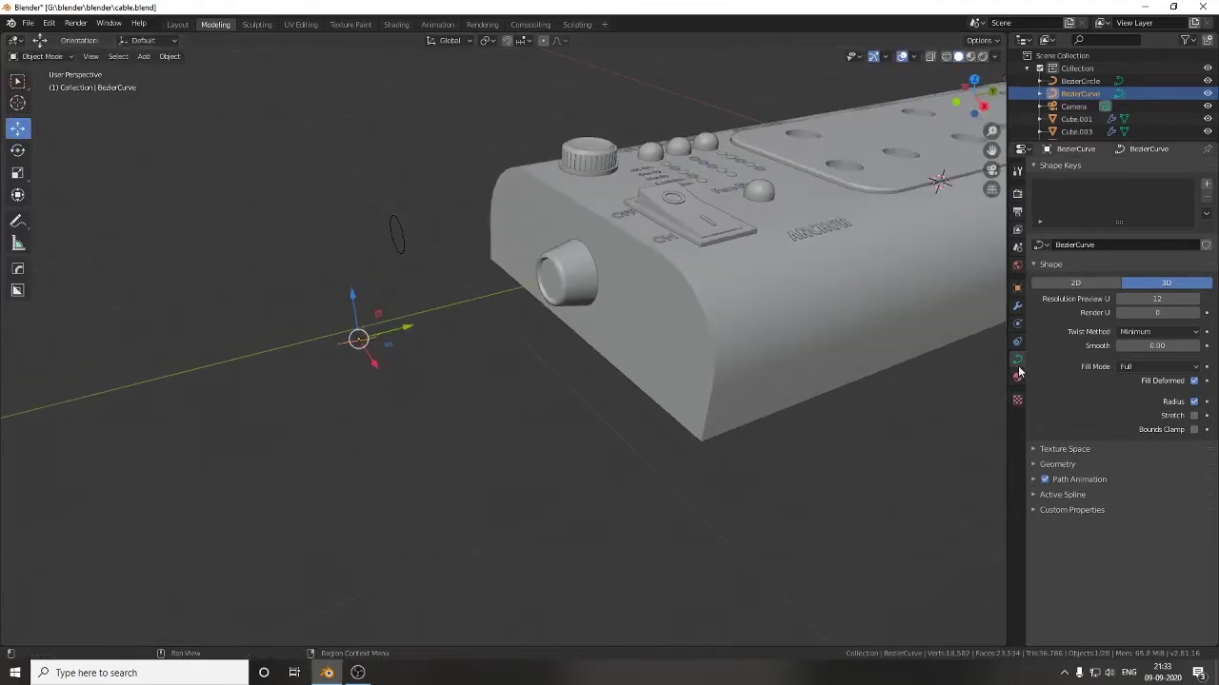
left_click(1057, 464)
scroll(1179, 507, "down", 2)
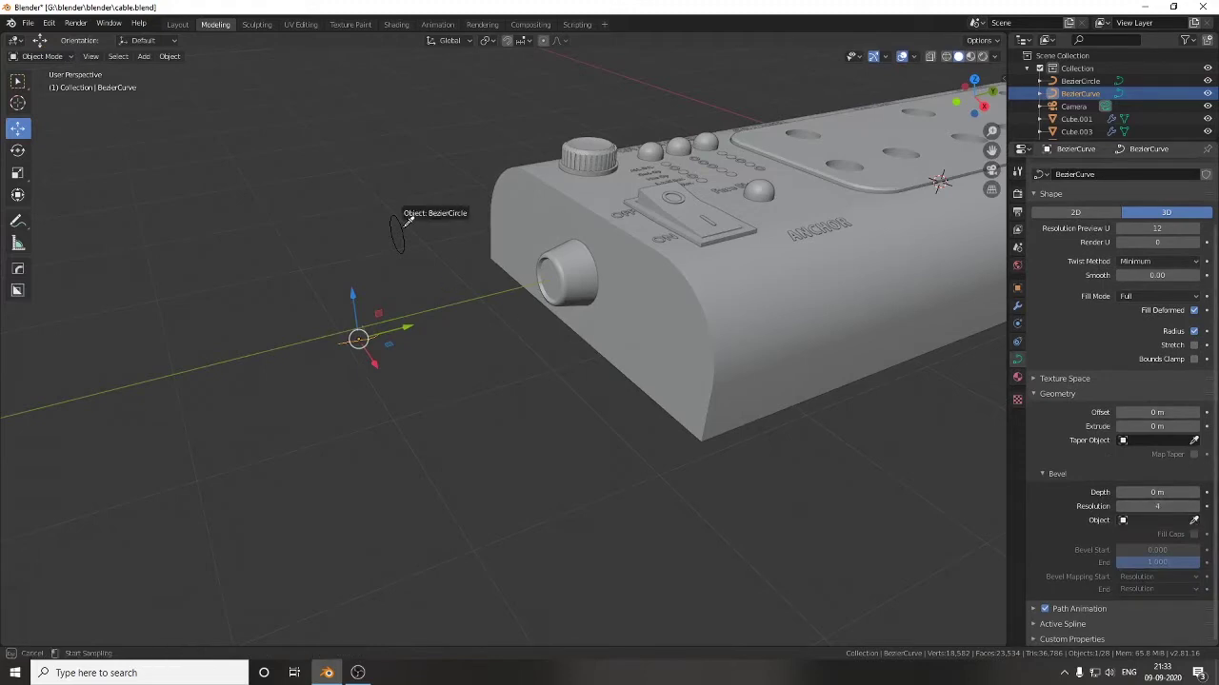
left_click(1194, 535)
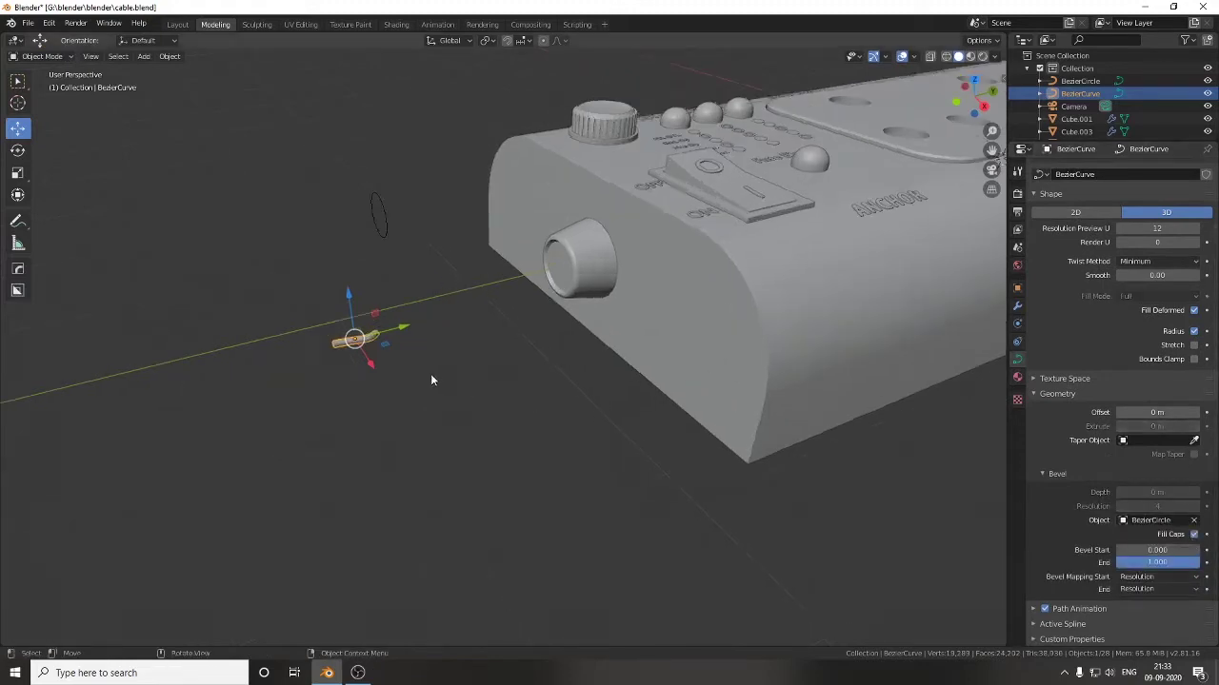
Scale the cable tube to 0.818 and move it toward the socket.
middle_click_drag(430, 373, 314, 381)
left_click(142, 464)
middle_click_drag(142, 464, 821, 240)
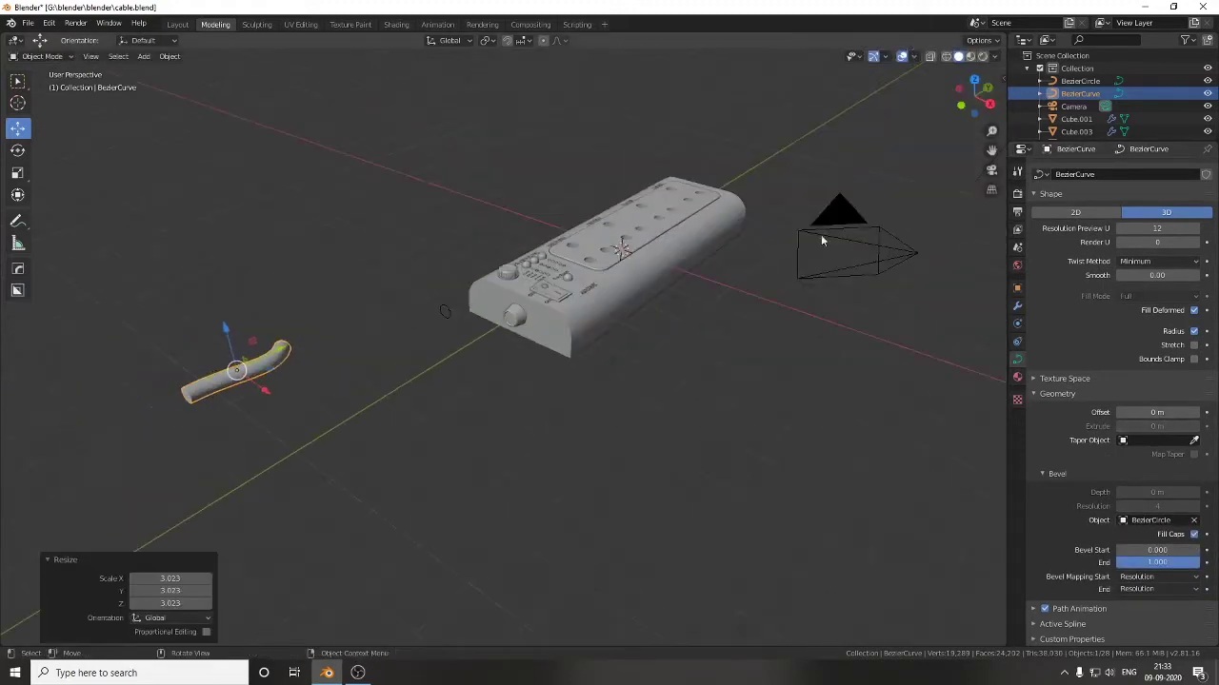
key("KP_1")
key("g")
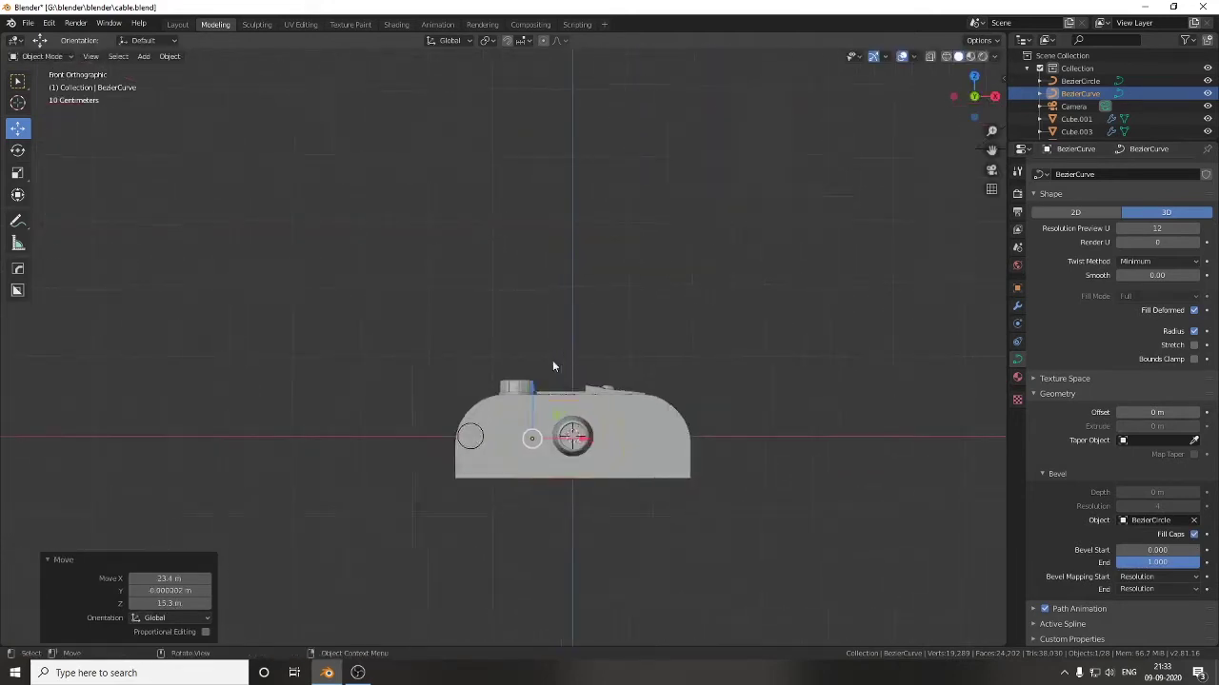
scroll(552, 365, "up", 3)
key("s")
middle_click_drag(617, 500, 782, 251)
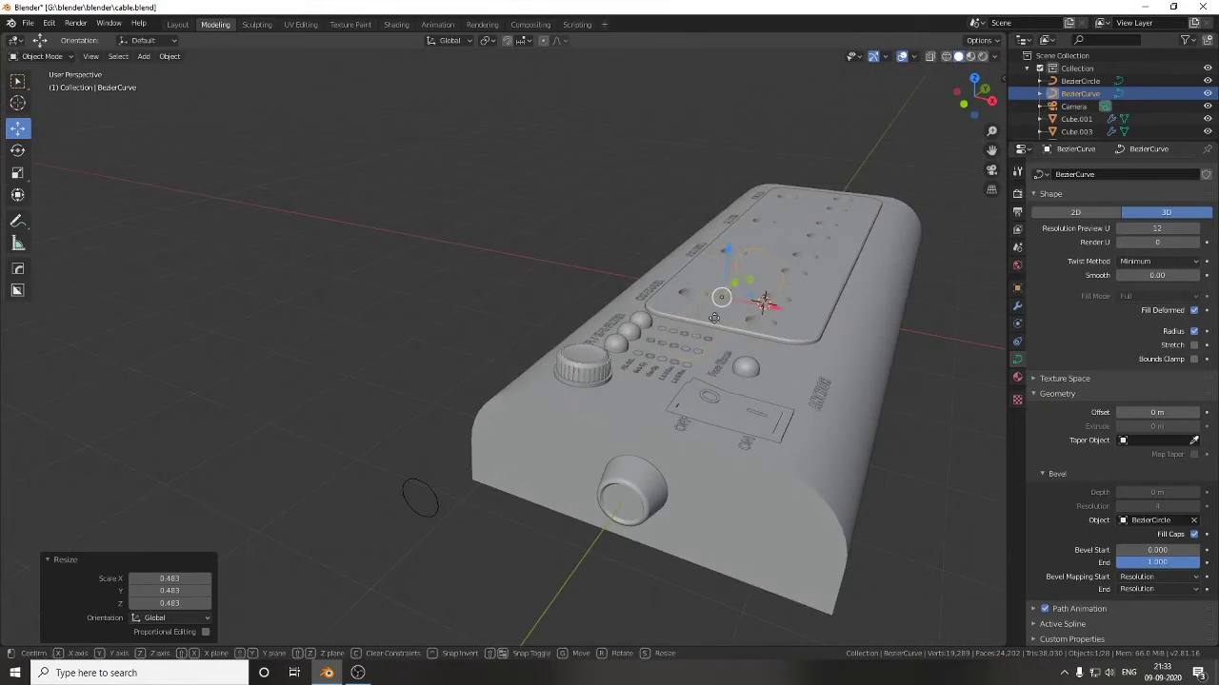
left_click(473, 591)
middle_click_drag(473, 590, 584, 464)
left_click(507, 436)
middle_click_drag(507, 436, 535, 493)
Move the cable's end point into the socket in Edit Mode.
key("g")
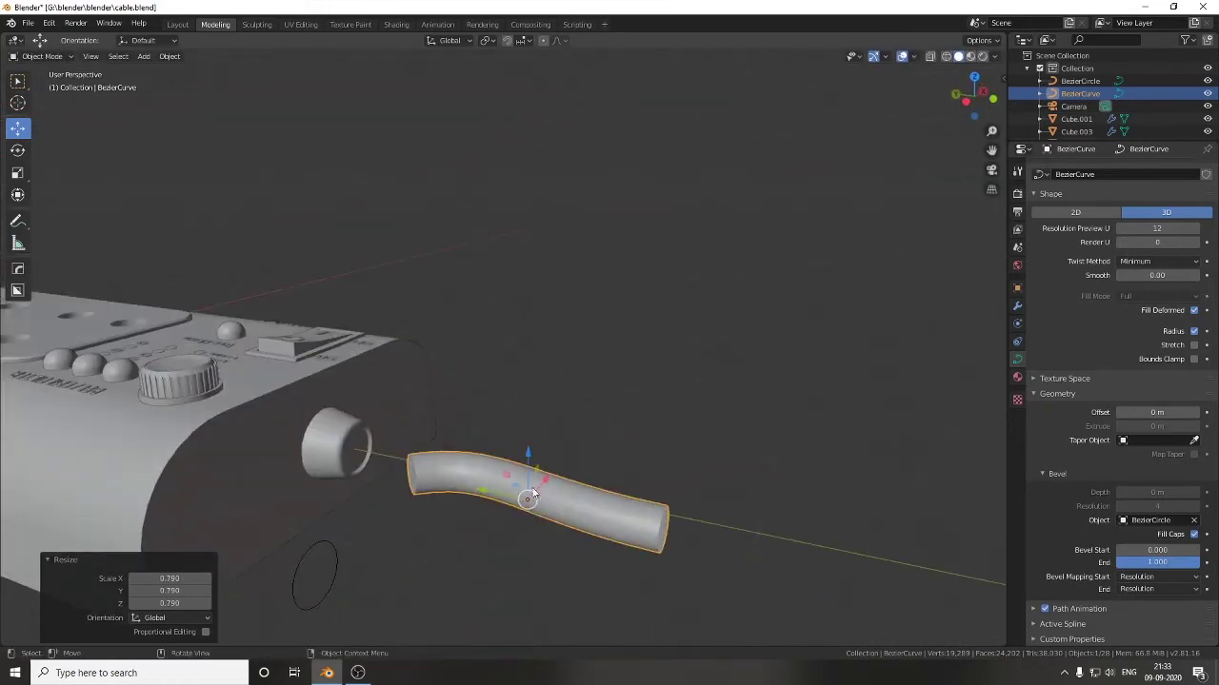
mouse_move(420, 477)
middle_mouse_down()
mouse_move(206, 510)
mouse_move(428, 517)
mouse_move(541, 469)
middle_mouse_up()
key("s")
key("Tab")
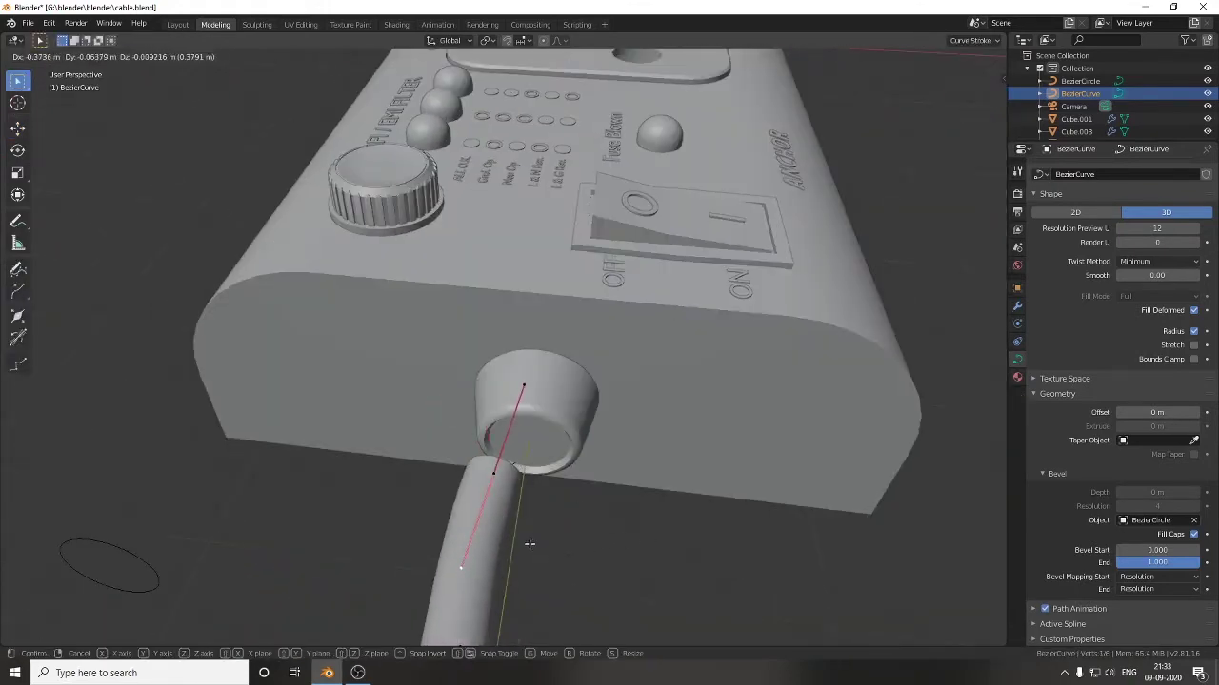
left_click(539, 443)
Cancel a trial point move and switch to the top-down view of the cable.
middle_click_drag(538, 442, 379, 394)
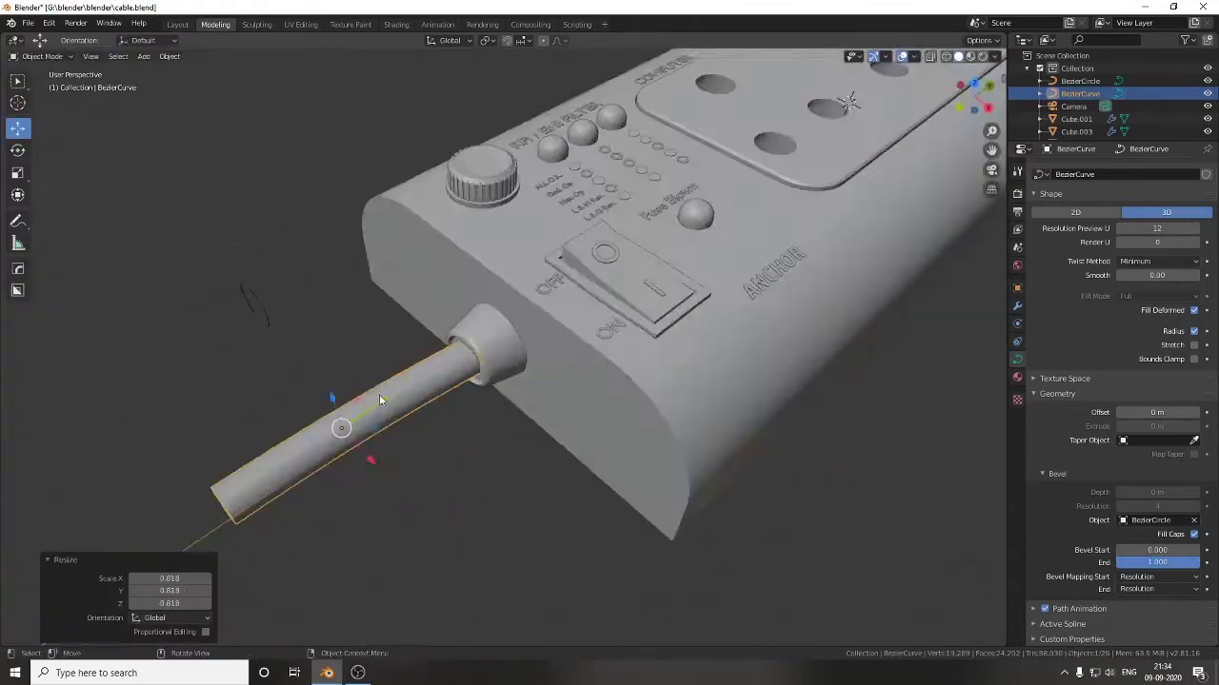
scroll(379, 394, "down", 4)
key("g")
mouse_move(374, 558)
middle_mouse_down()
mouse_move(218, 467)
mouse_move(397, 533)
mouse_move(443, 467)
mouse_move(375, 385)
mouse_move(532, 303)
middle_mouse_up()
right_click(375, 386)
key("KP_1")
key("KP_7")
scroll(565, 380, "down", 3)
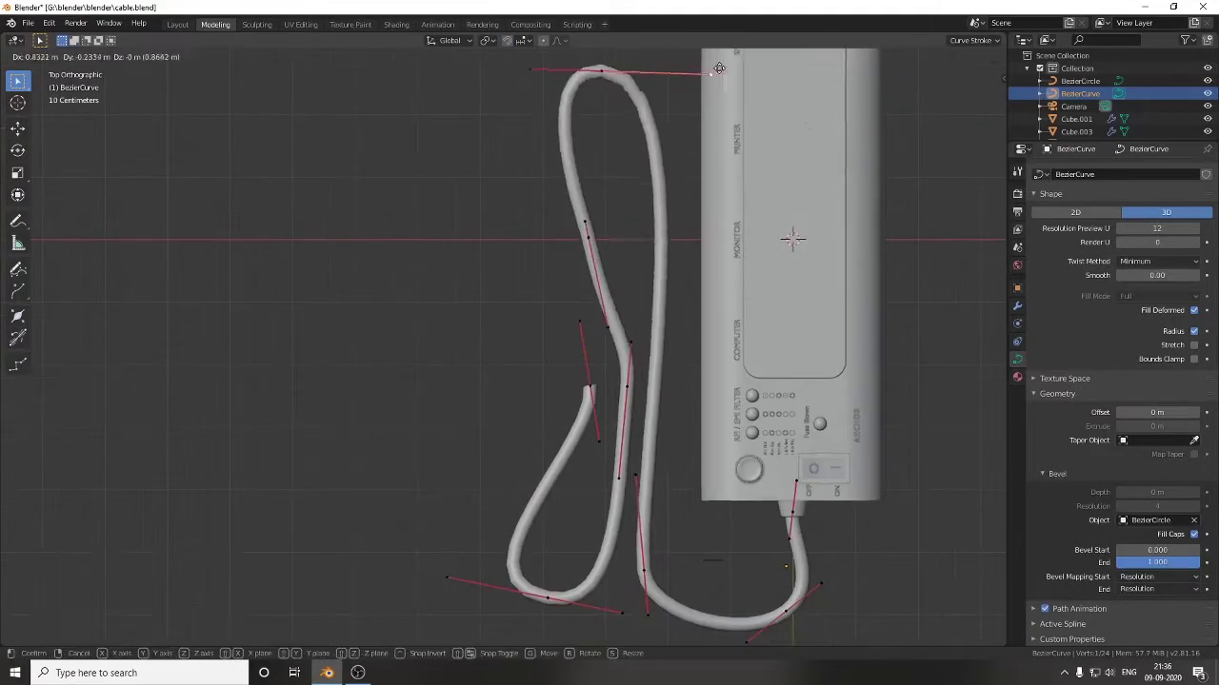
middle_click_drag(566, 380, 495, 314)
Extrude and place a new cable point to form a loop, then save the file.
key("KP_7")
scroll(480, 360, "up", 3)
key("g")
left_click(480, 360)
scroll(481, 360, "down", 2)
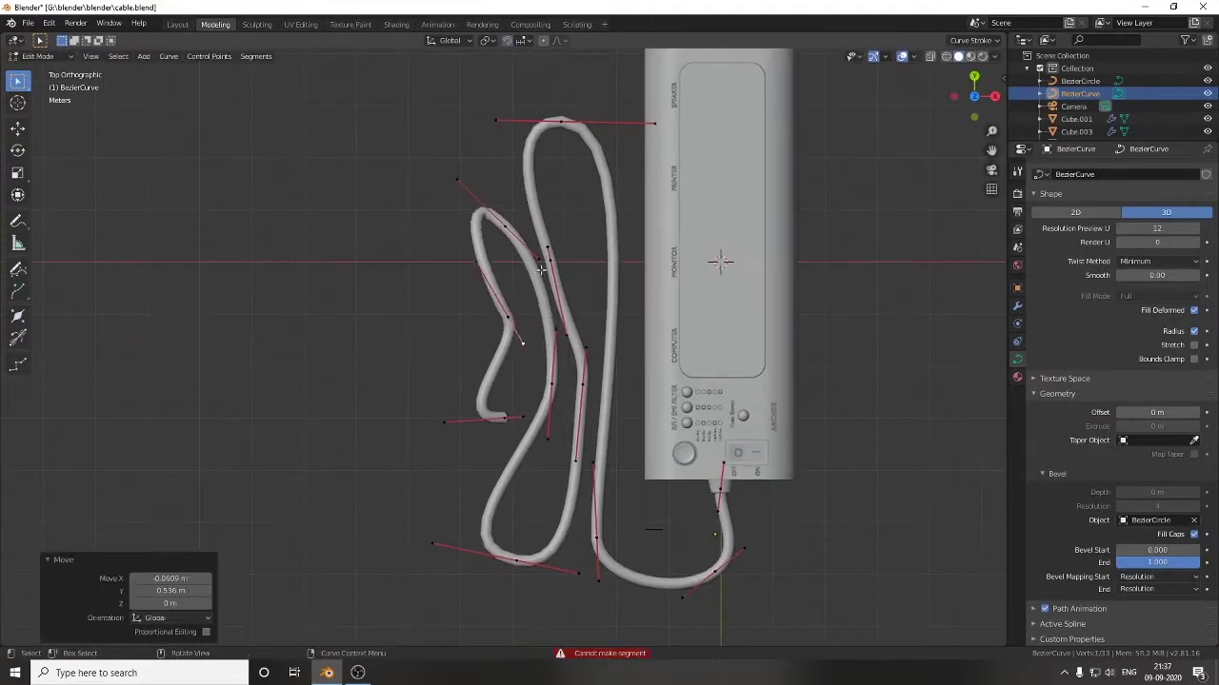
key("KP_1")
scroll(480, 381, "up", 1)
middle_click_drag(495, 381, 557, 473)
key("ctrl+s")
Add a cube for the plug and bevel its edges with Ctrl+B.
key("Tab")
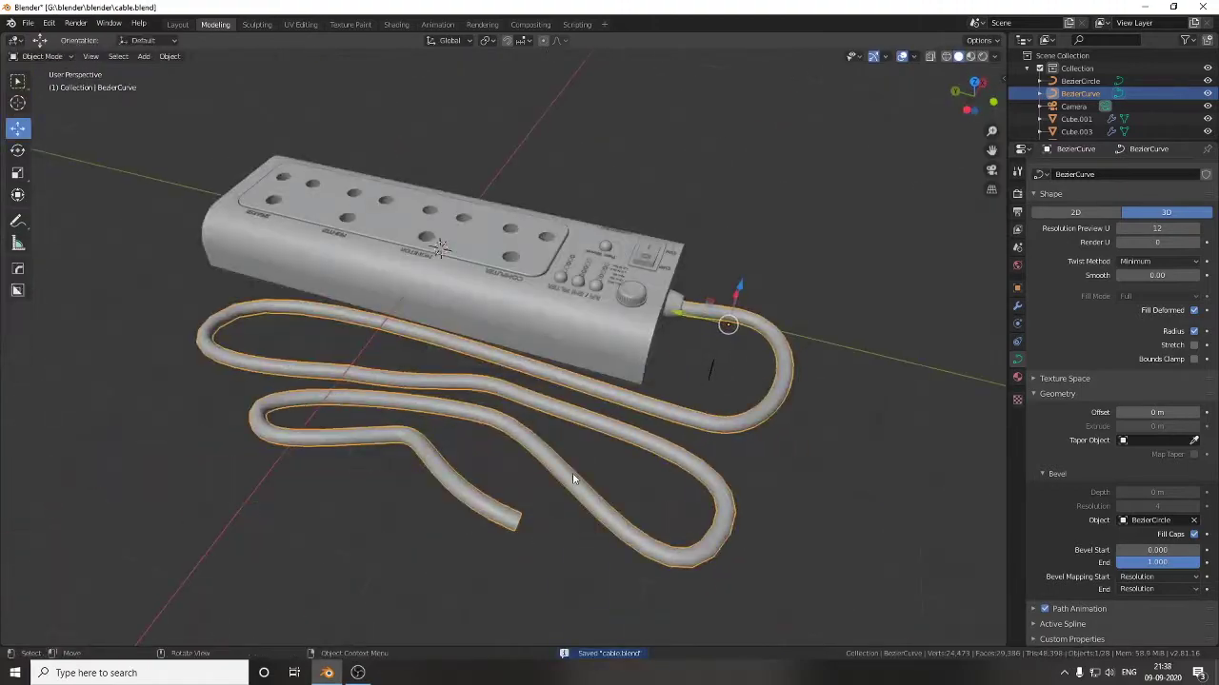
key("shift+a")
scroll(610, 409, "up", 3)
key("Tab")
key("ctrl+b")
Confirm the bevel on the cube and return to Object Mode.
left_click(632, 496)
middle_click_drag(631, 496, 739, 448)
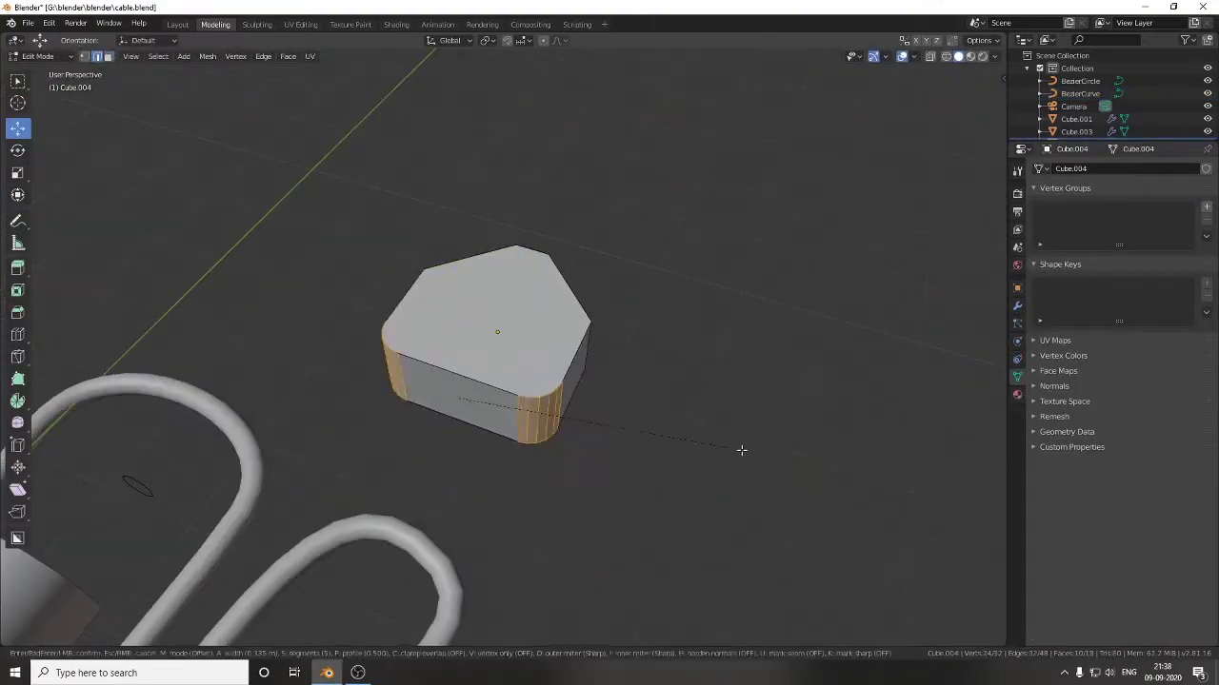
key("Tab")
middle_click_drag(663, 384, 609, 435)
Shrink the plug block, lower it along Z to the cable end, and rotate it about Z.
key("s")
left_click(571, 429)
mouse_move(907, 127)
middle_mouse_down()
mouse_move(438, 371)
mouse_move(384, 364)
middle_mouse_up()
scroll(438, 370, "up", 3)
key("g")
key("z")
left_click(384, 365)
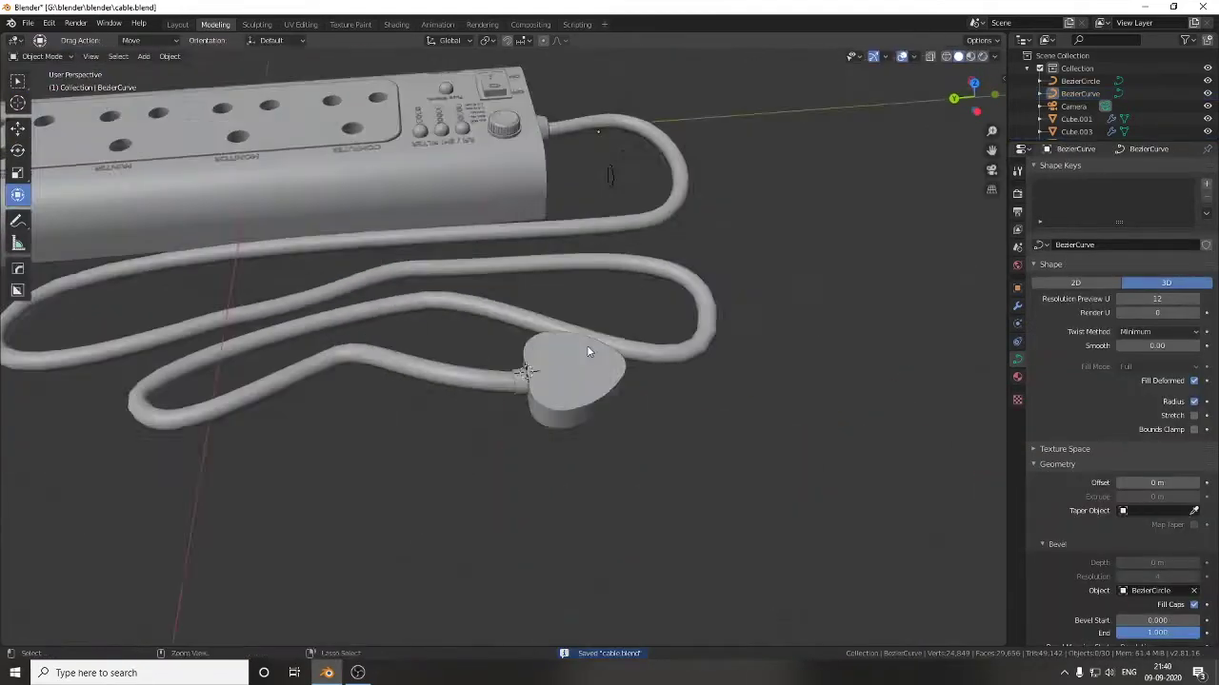
key("z")
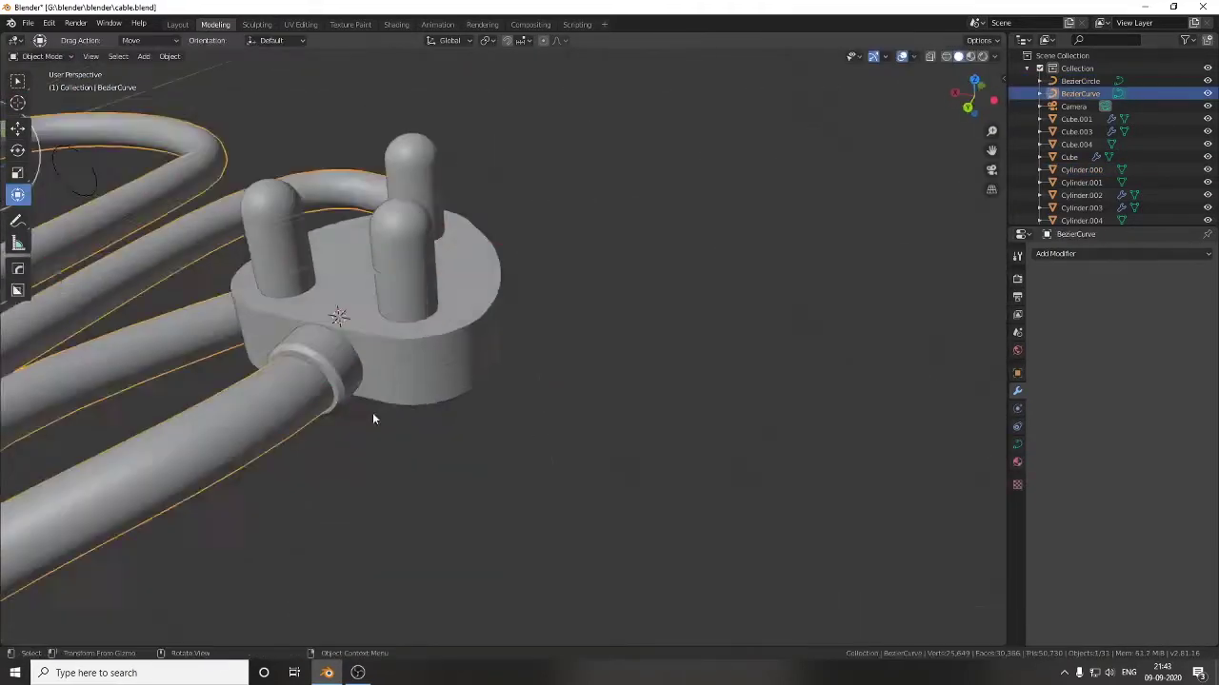
Switch to the Shading workspace.
left_click(410, 25)
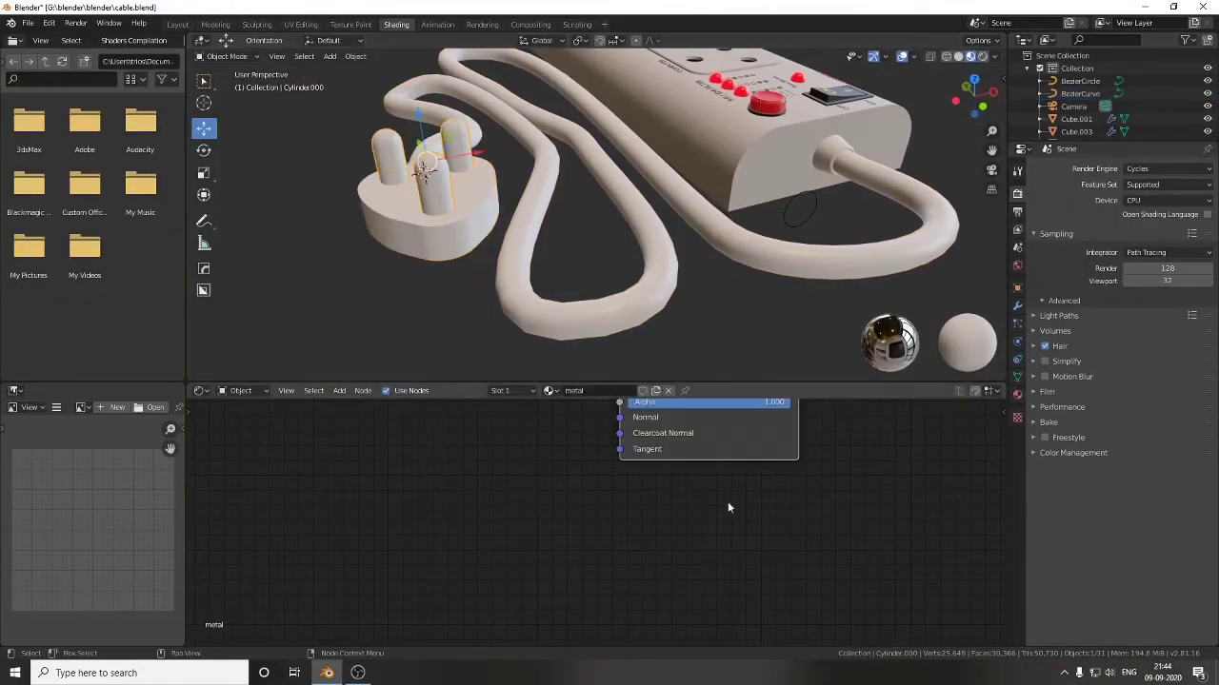